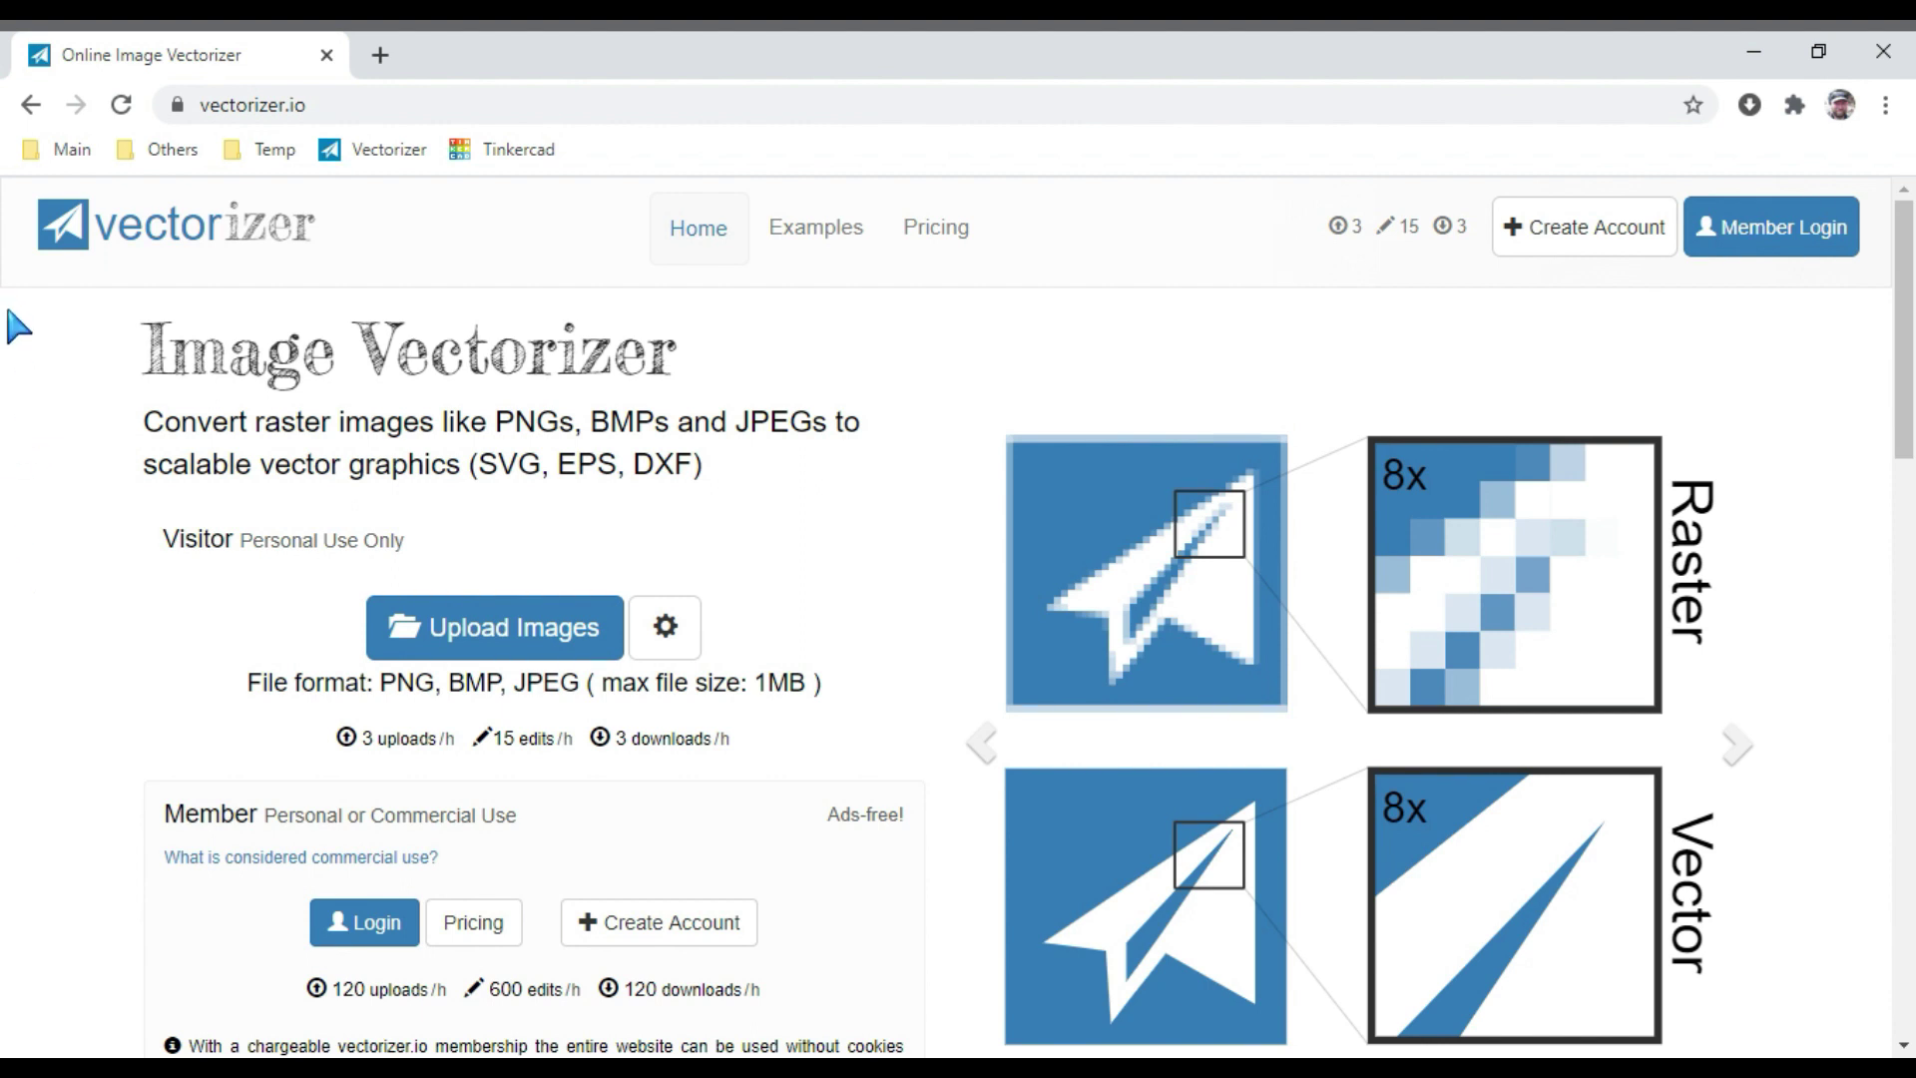
Upload the Orville logo image to the vectorizer.
{"action": "left_click", "coordinate": [455, 628]}
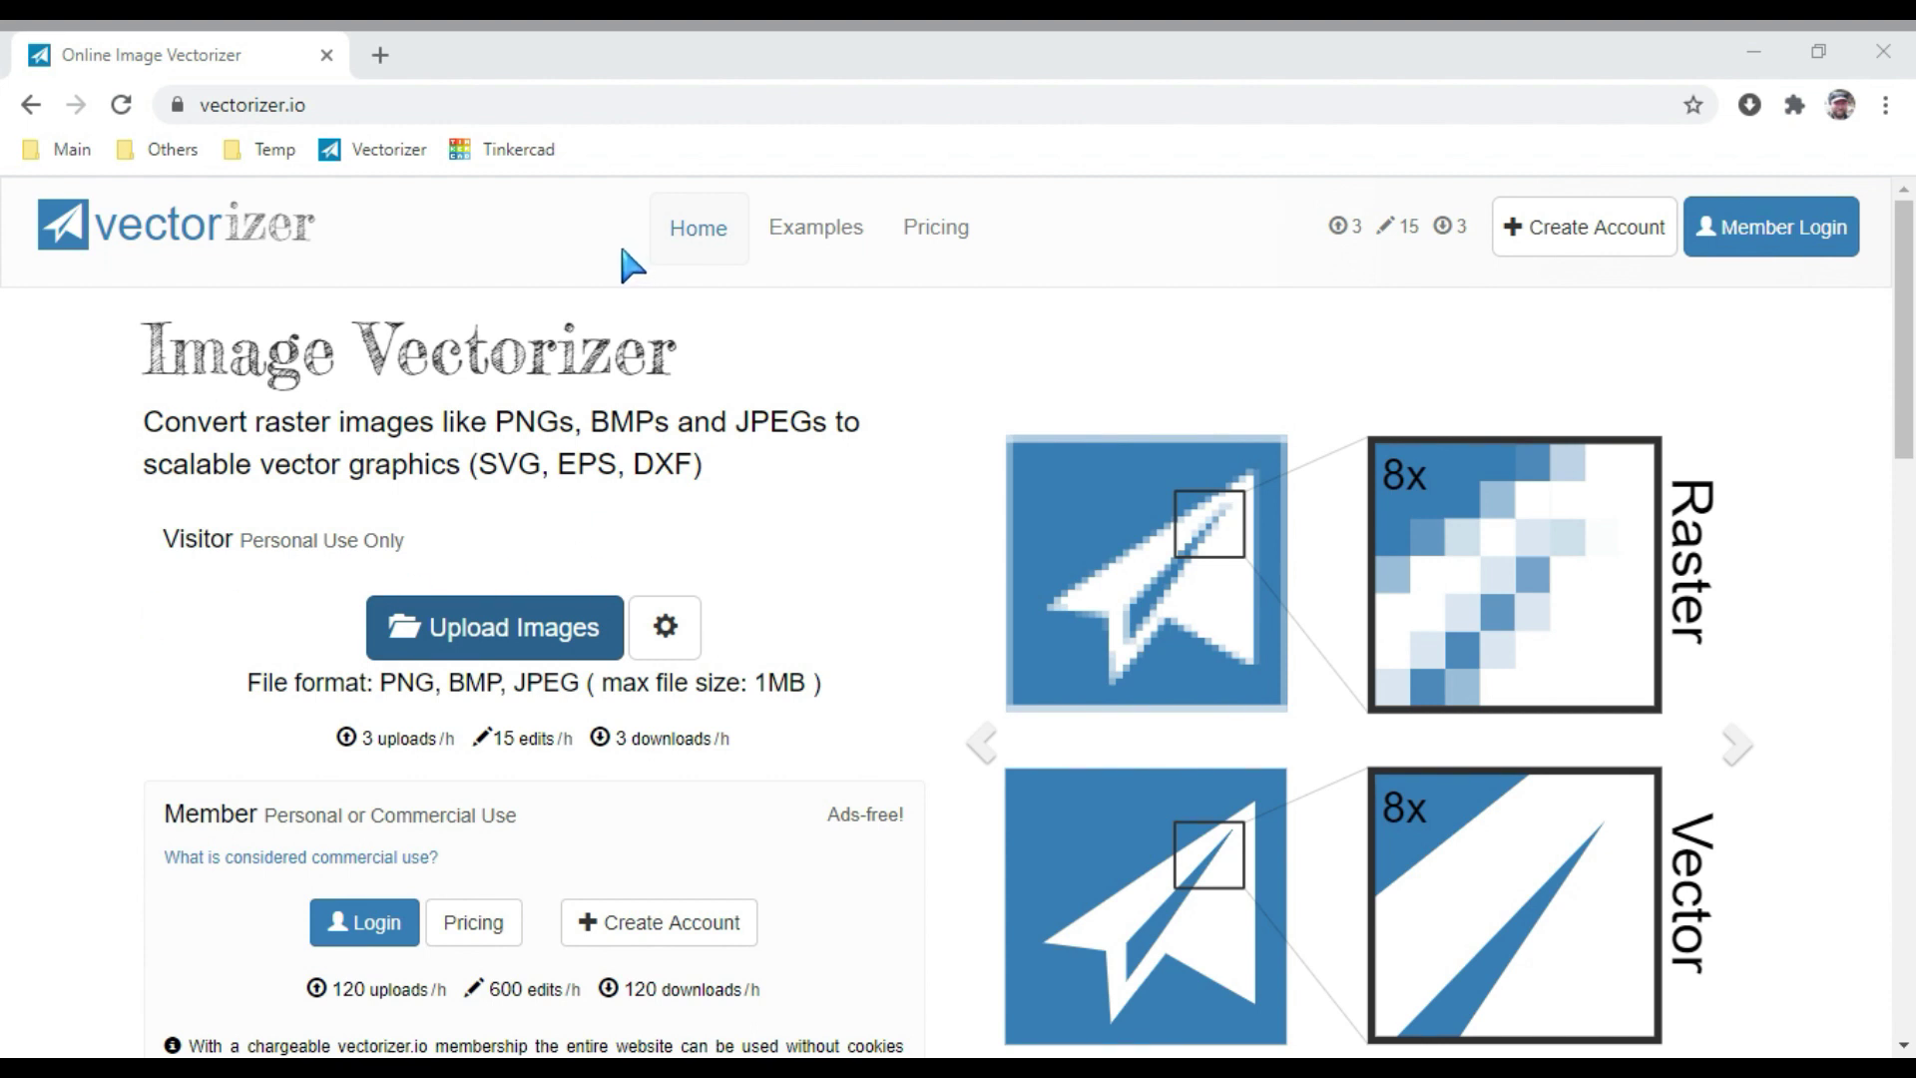
{"action": "left_click", "coordinate": [1144, 871]}
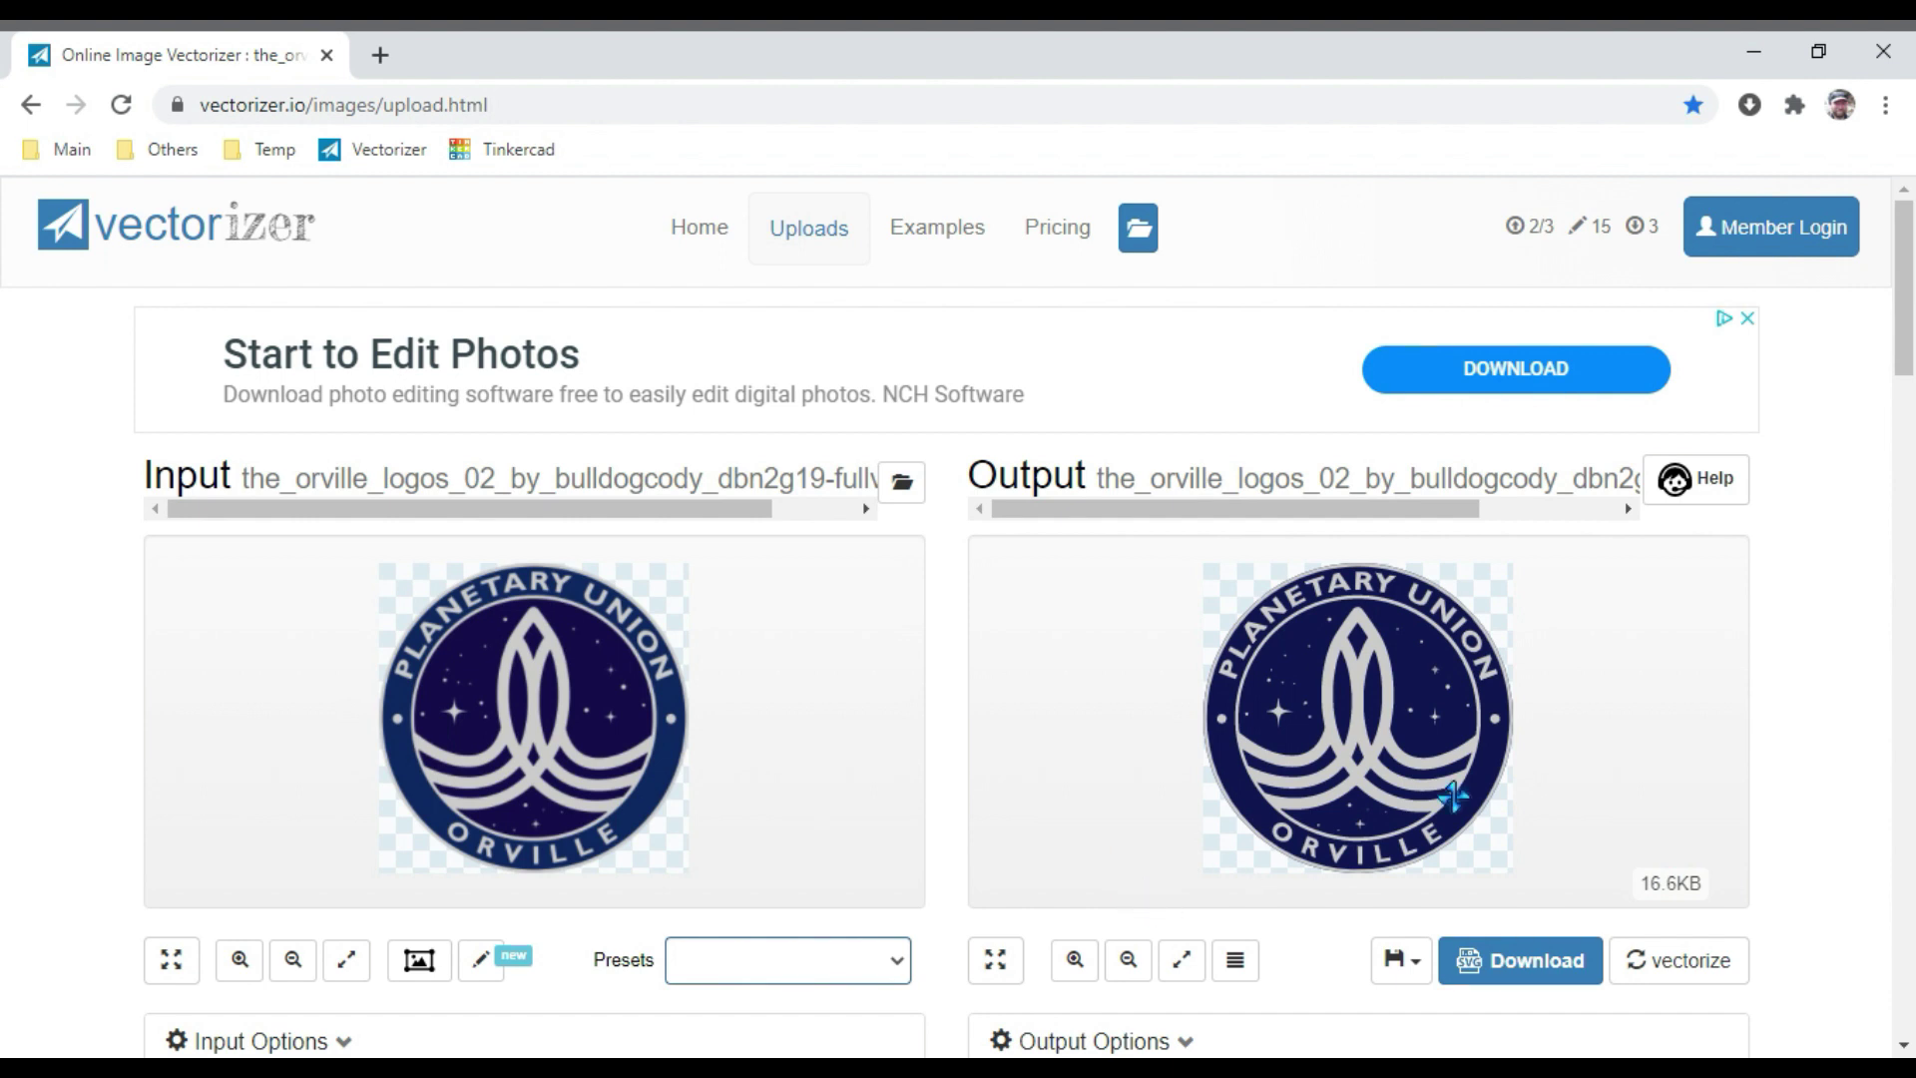
Examine the edges of the input and vectorized logos at high magnification, ending with both logos back in full view.
{"action": "mouse_move", "coordinate": [1913, 294]}
{"action": "left_mouse_down"}
{"action": "mouse_move", "coordinate": [1913, 479]}
{"action": "mouse_move", "coordinate": [1912, 294]}
{"action": "left_mouse_up"}
{"action": "left_click", "coordinate": [1074, 960]}
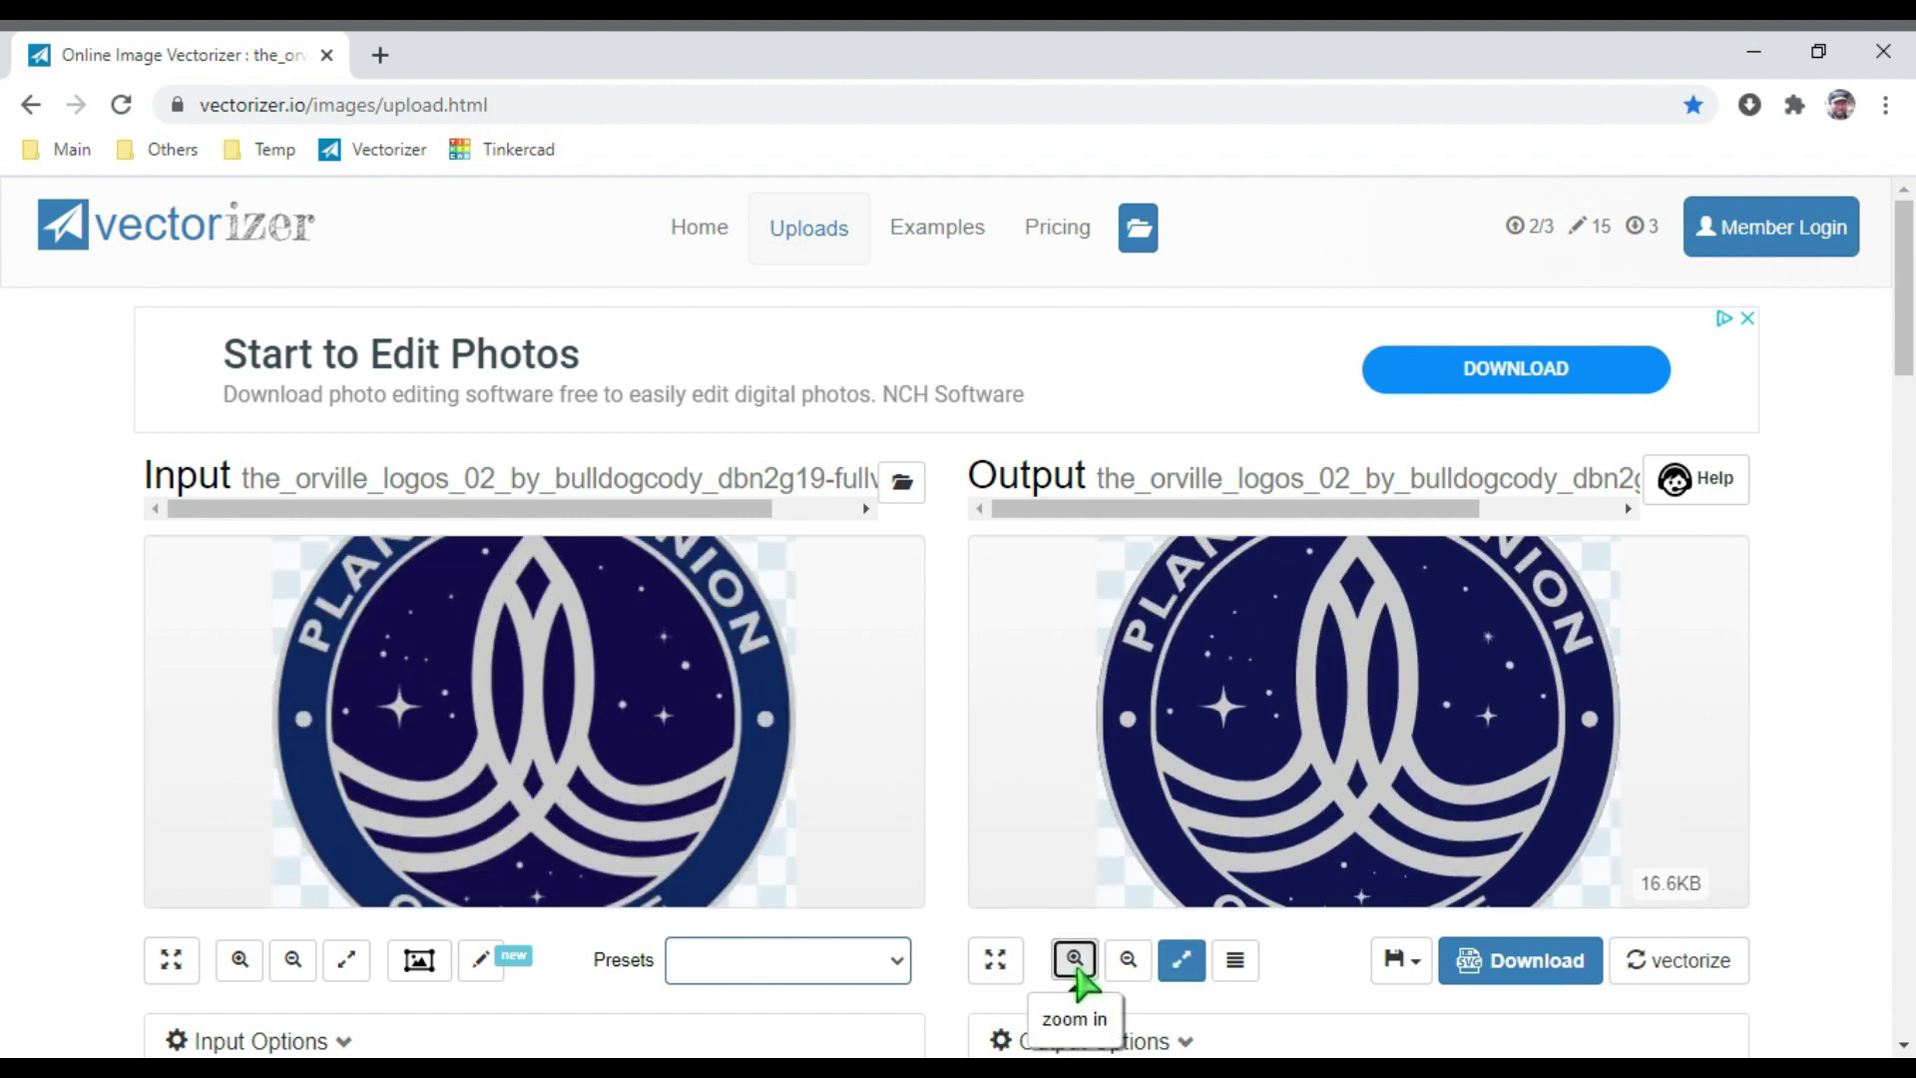
{"action": "left_click", "coordinate": [1076, 966]}
{"action": "left_click", "coordinate": [1074, 959]}
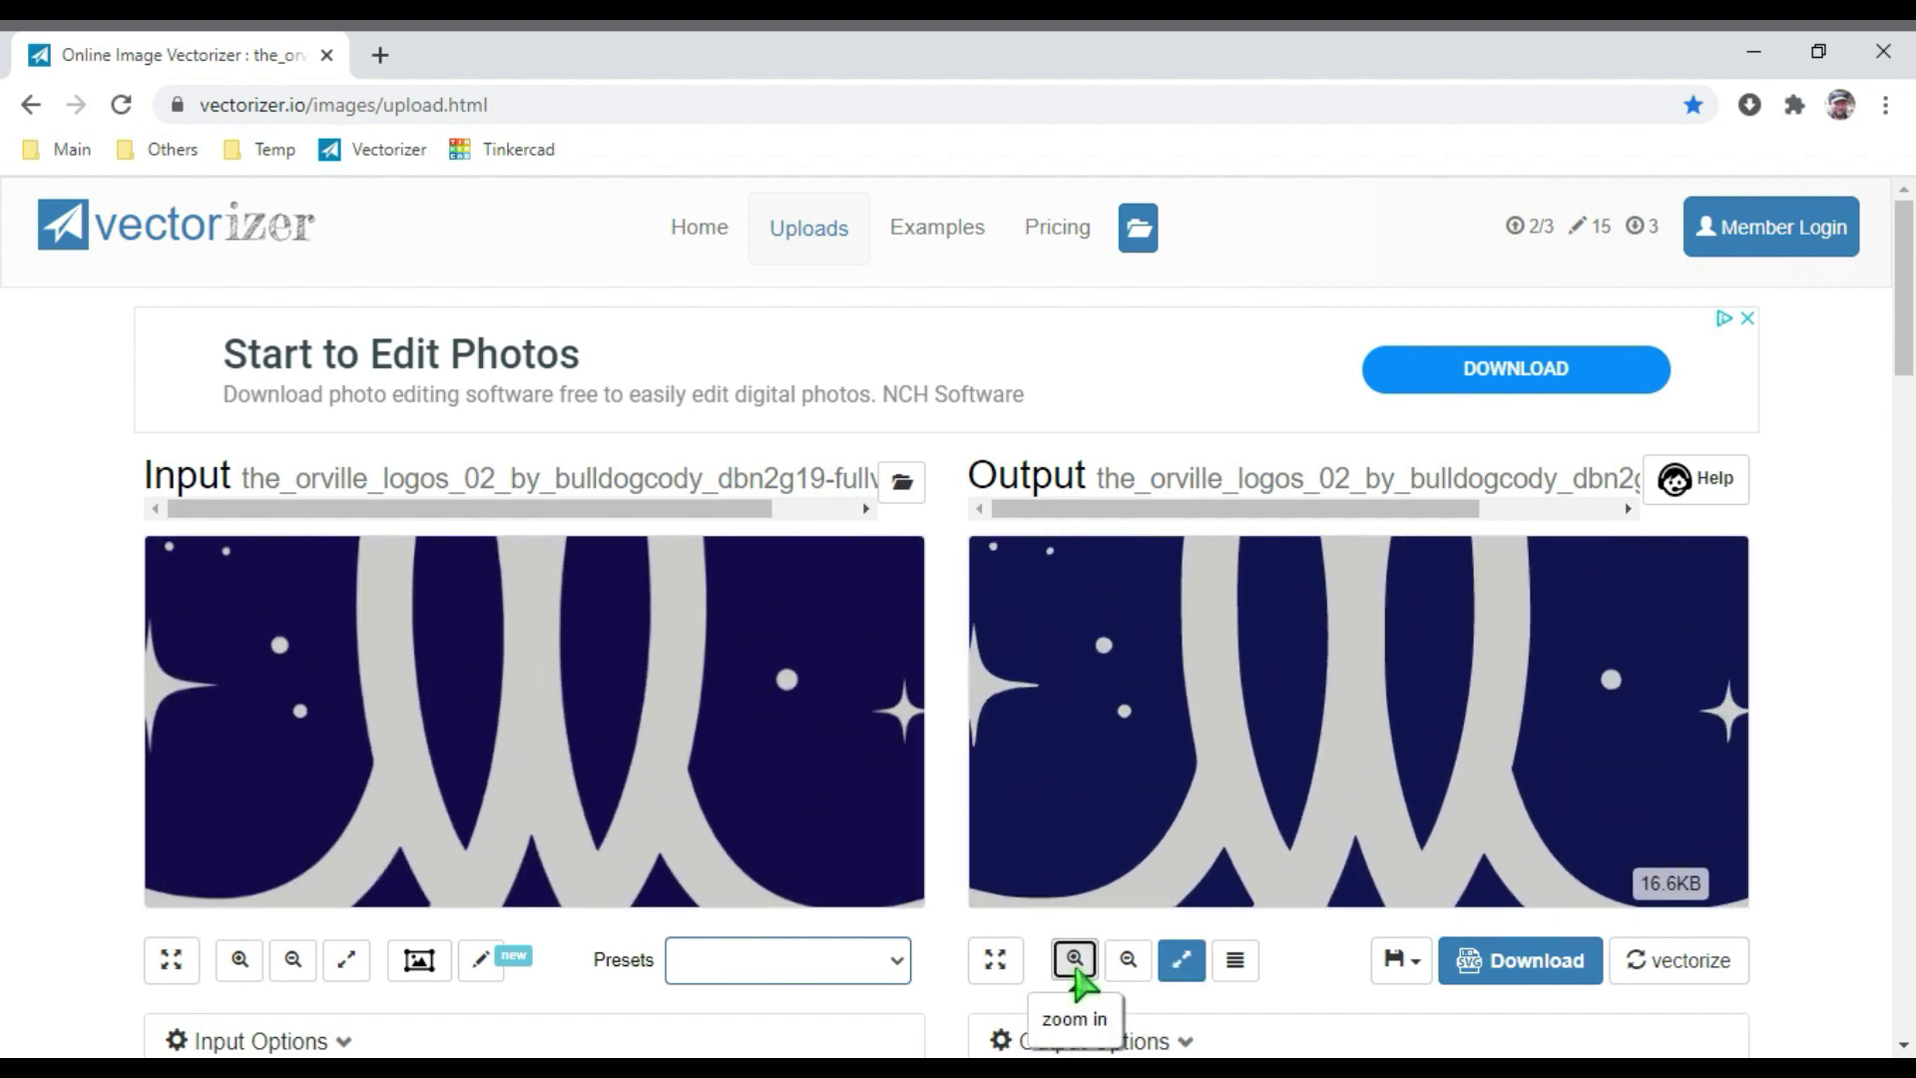
{"action": "left_click", "coordinate": [1074, 960]}
{"action": "left_click", "coordinate": [1075, 960]}
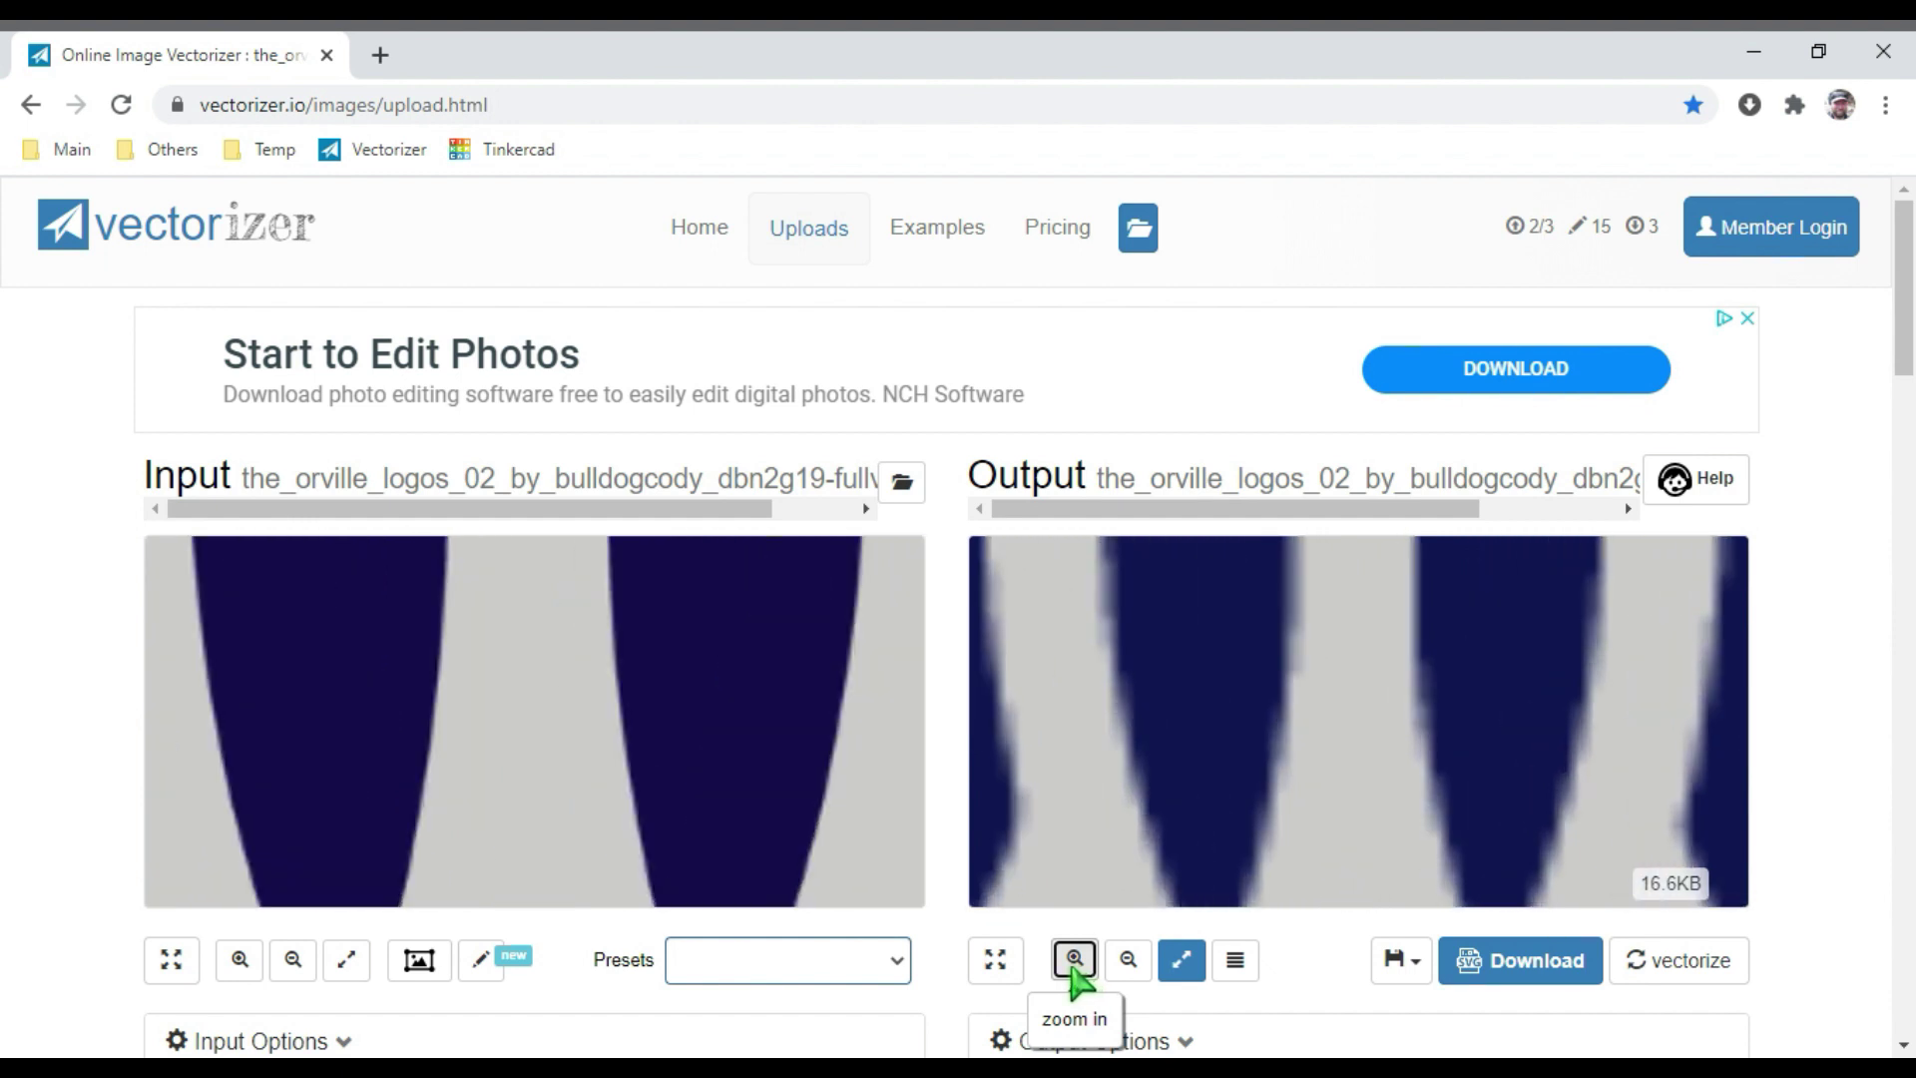
{"action": "left_click_drag", "start_coordinate": [799, 804], "coordinate": [817, 641]}
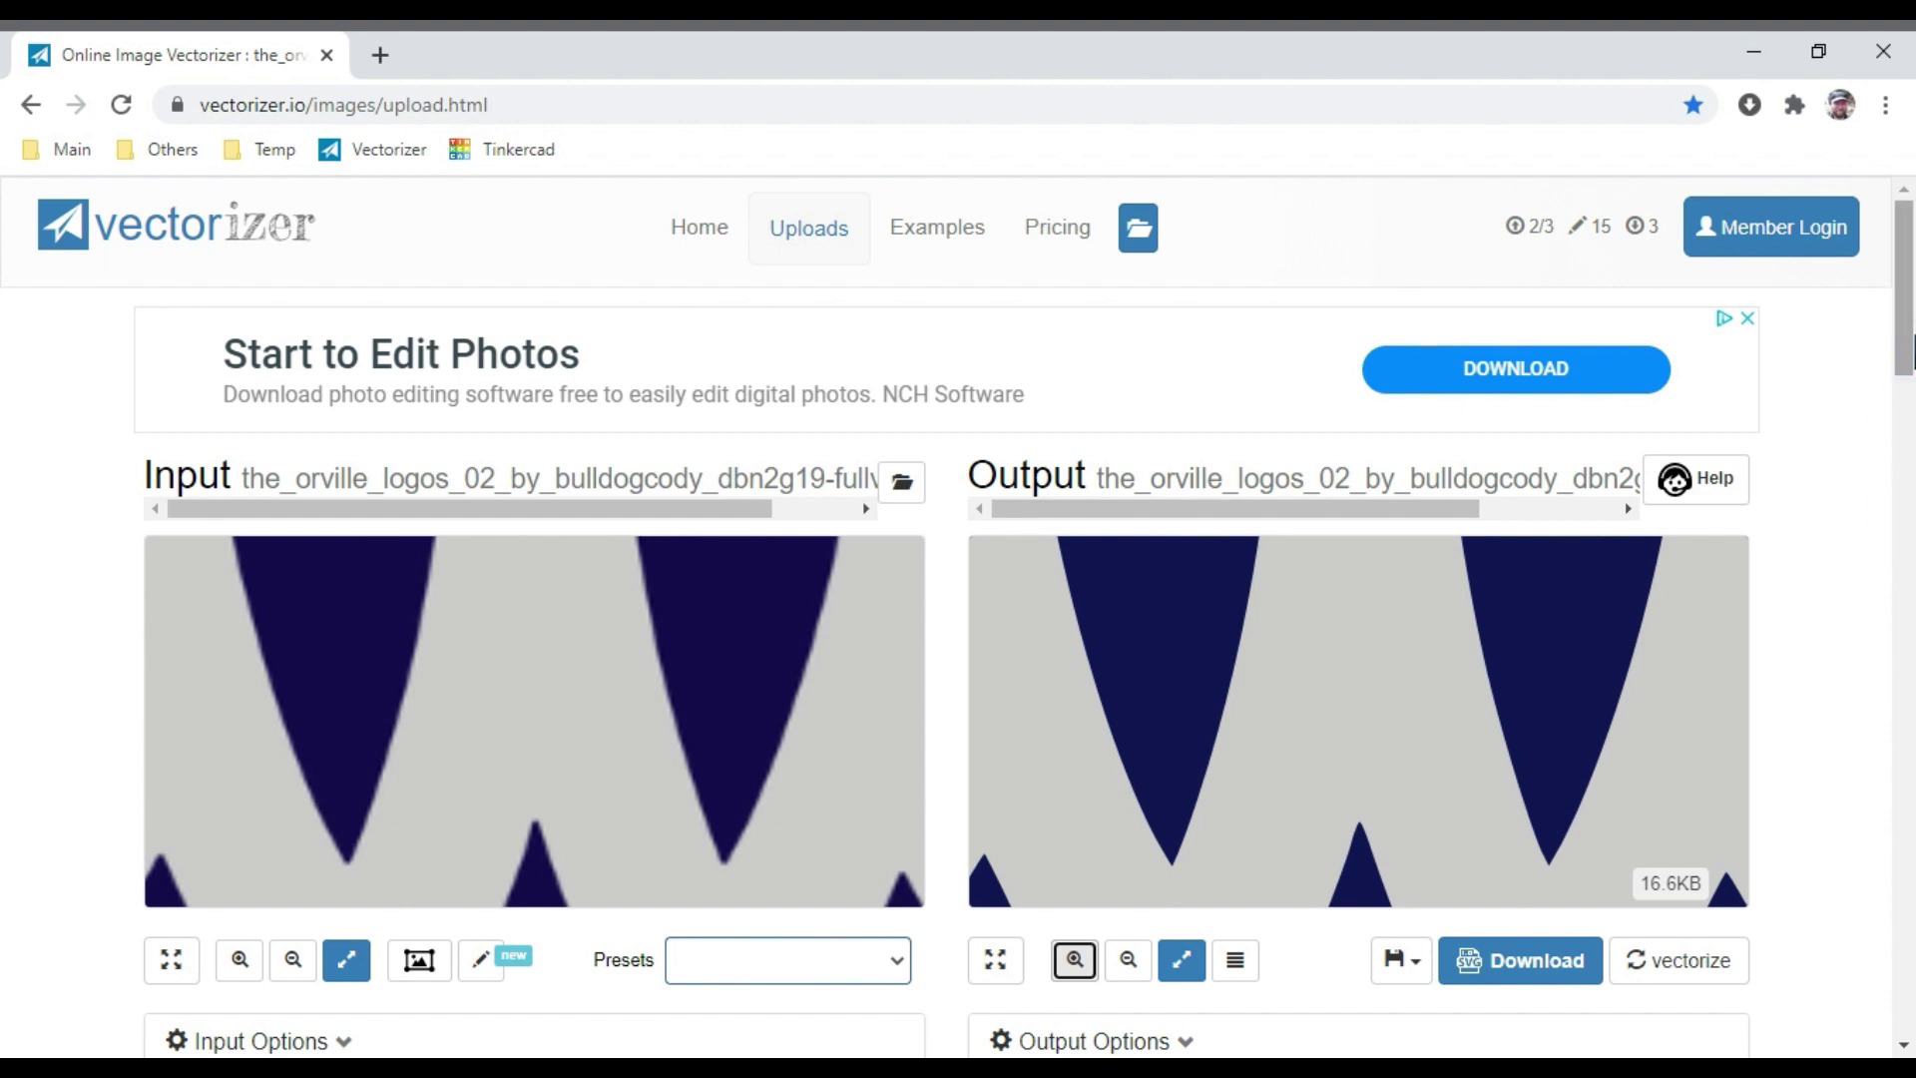
{"action": "left_click_drag", "start_coordinate": [1909, 352], "coordinate": [1909, 409]}
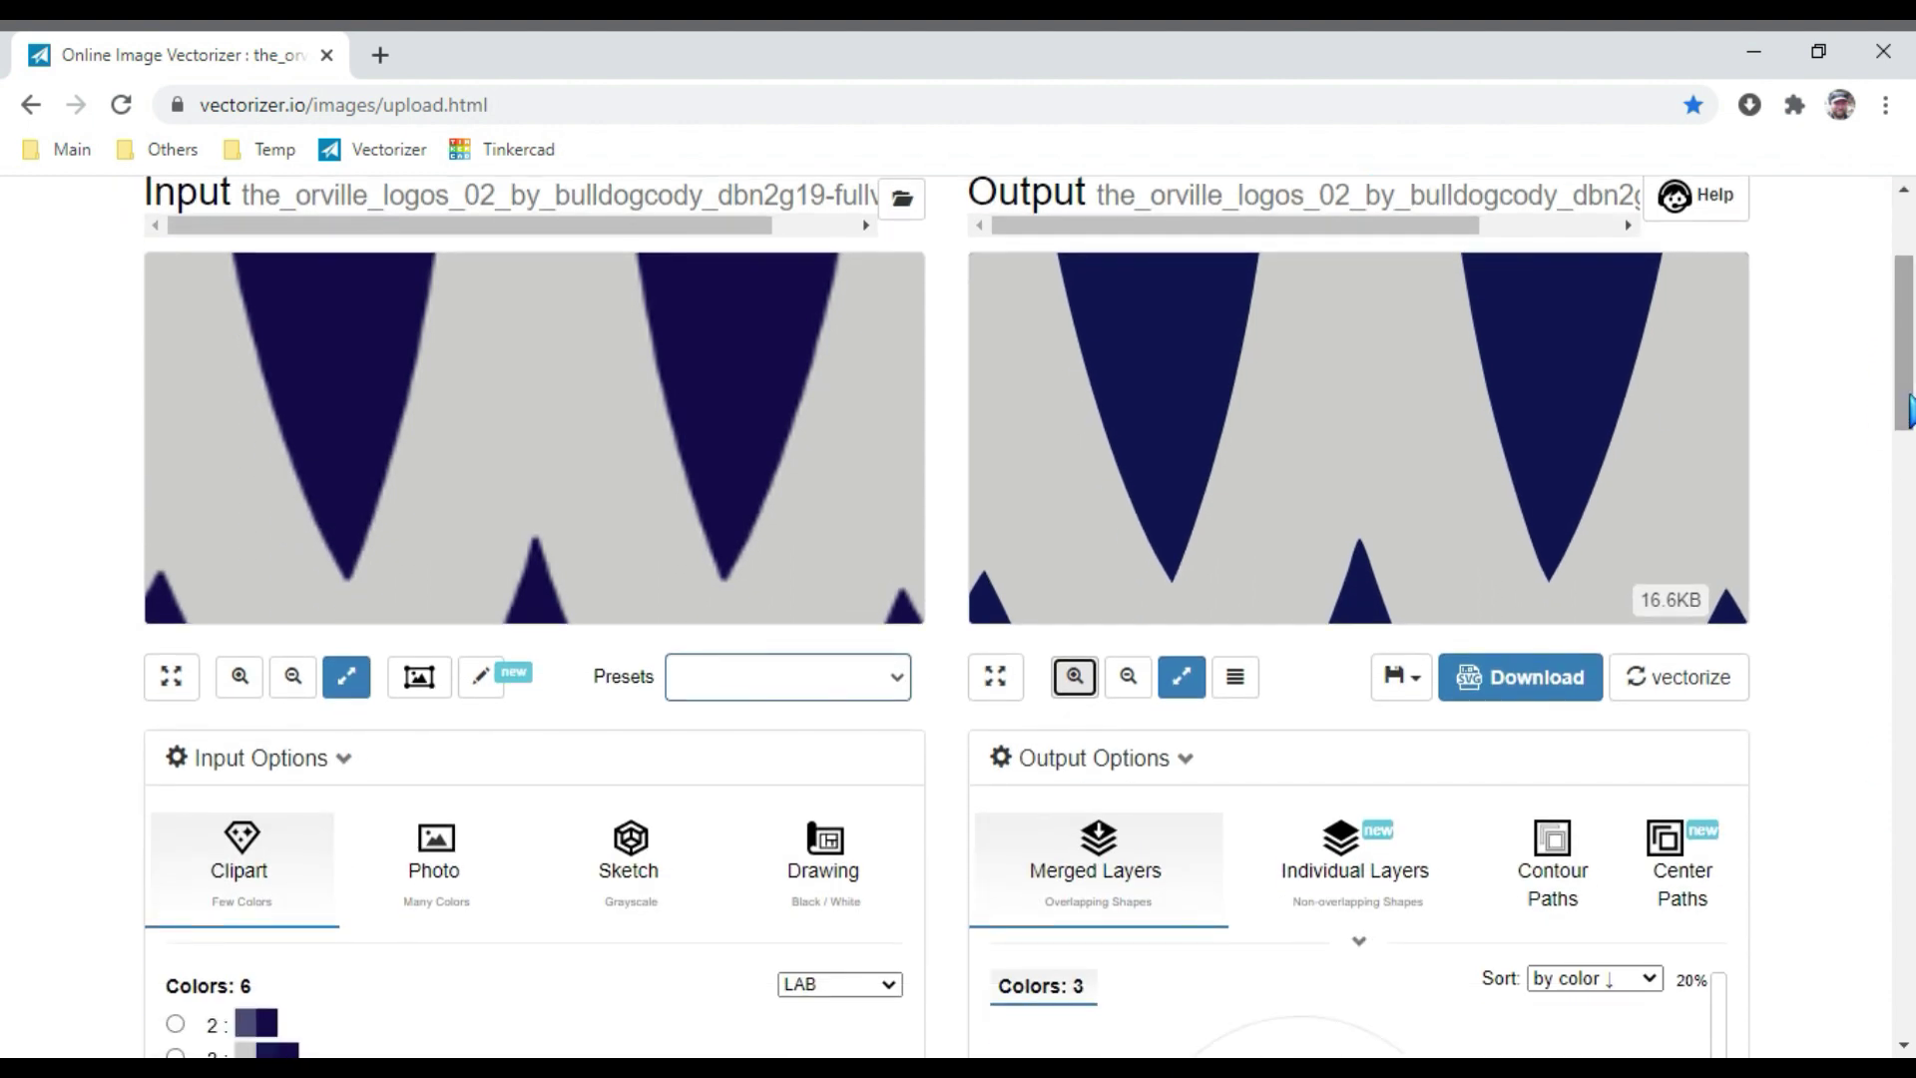
{"action": "left_click", "coordinate": [1127, 676]}
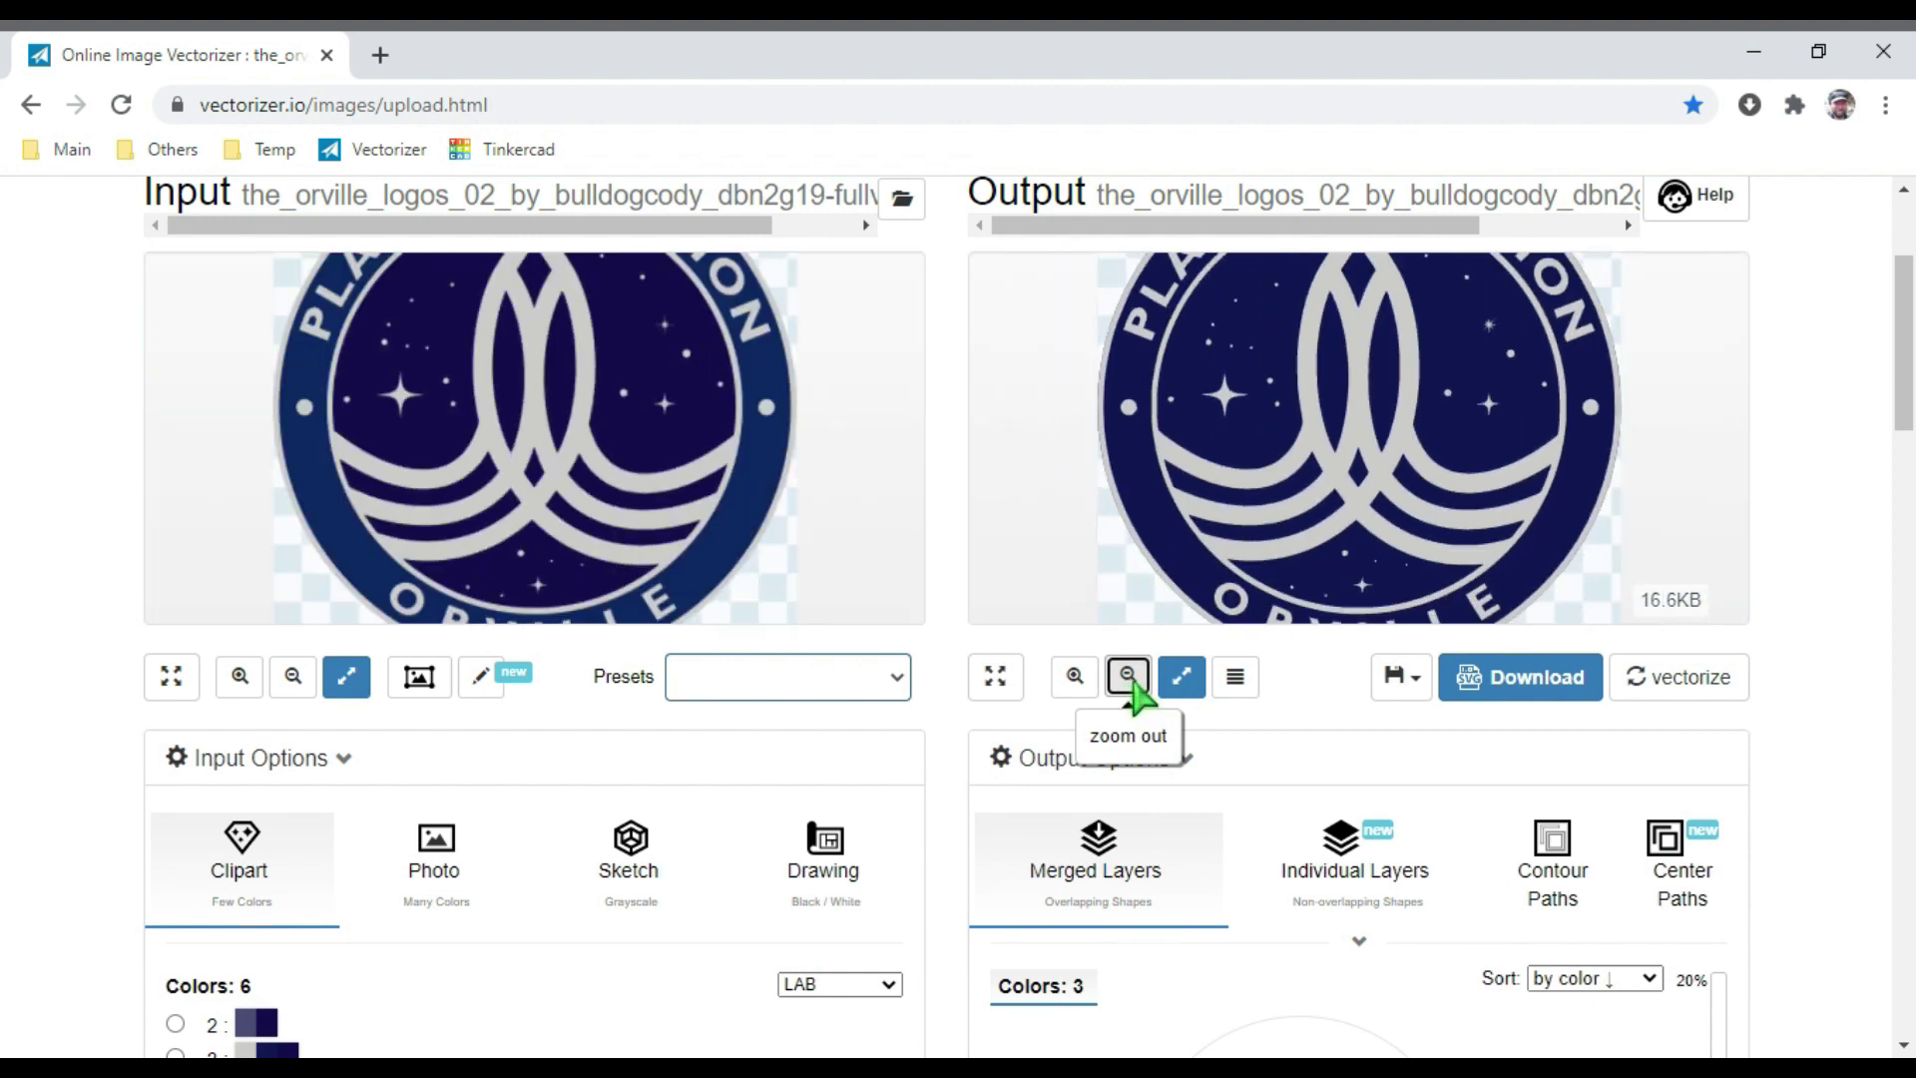
{"action": "left_click", "coordinate": [1128, 677]}
{"action": "left_click", "coordinate": [1128, 676]}
{"action": "left_click", "coordinate": [1074, 676]}
{"action": "left_click_drag", "start_coordinate": [1908, 422], "coordinate": [1911, 436]}
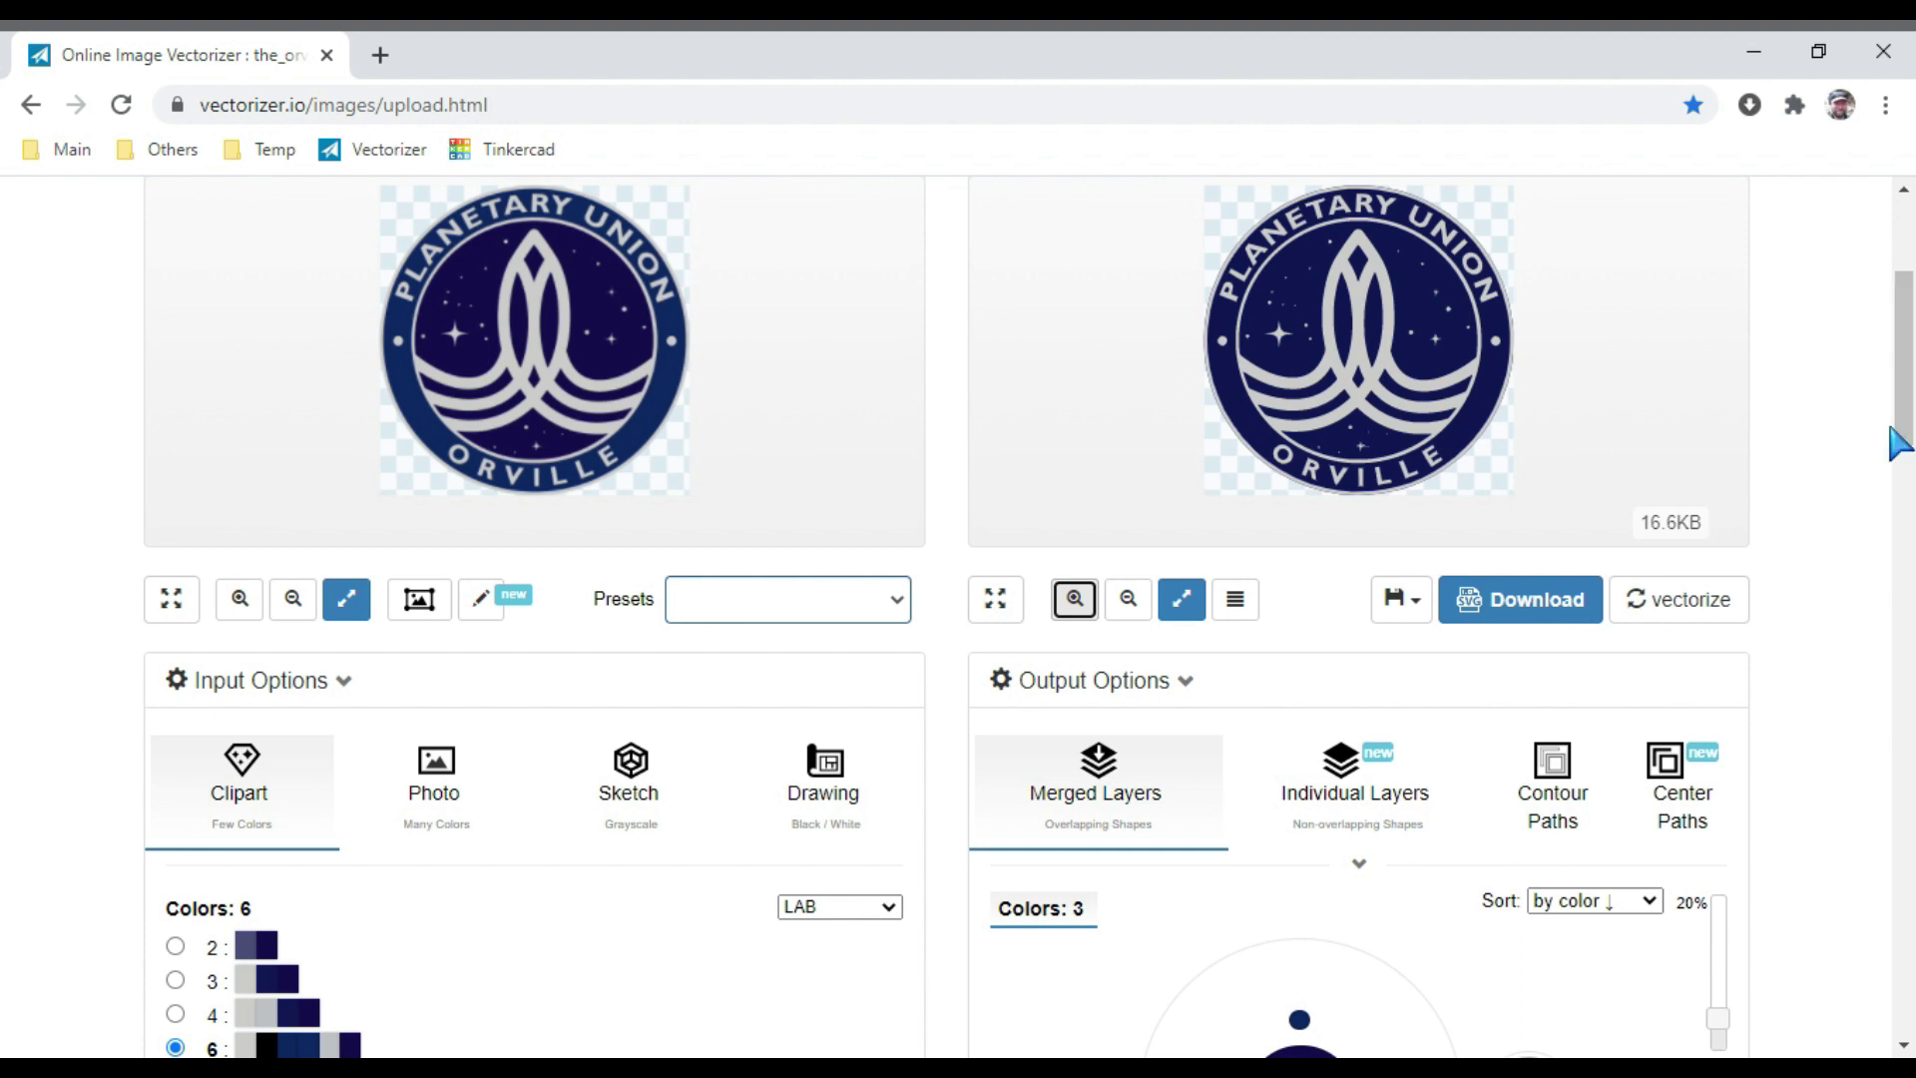
Exclude the black, dark purple and dark blue circles from the output colors, keeping only gray #CCCCCC, and re-vectorize the logo.
{"action": "scroll", "coordinate": [1891, 429], "scroll_direction": "down", "scroll_amount": 6}
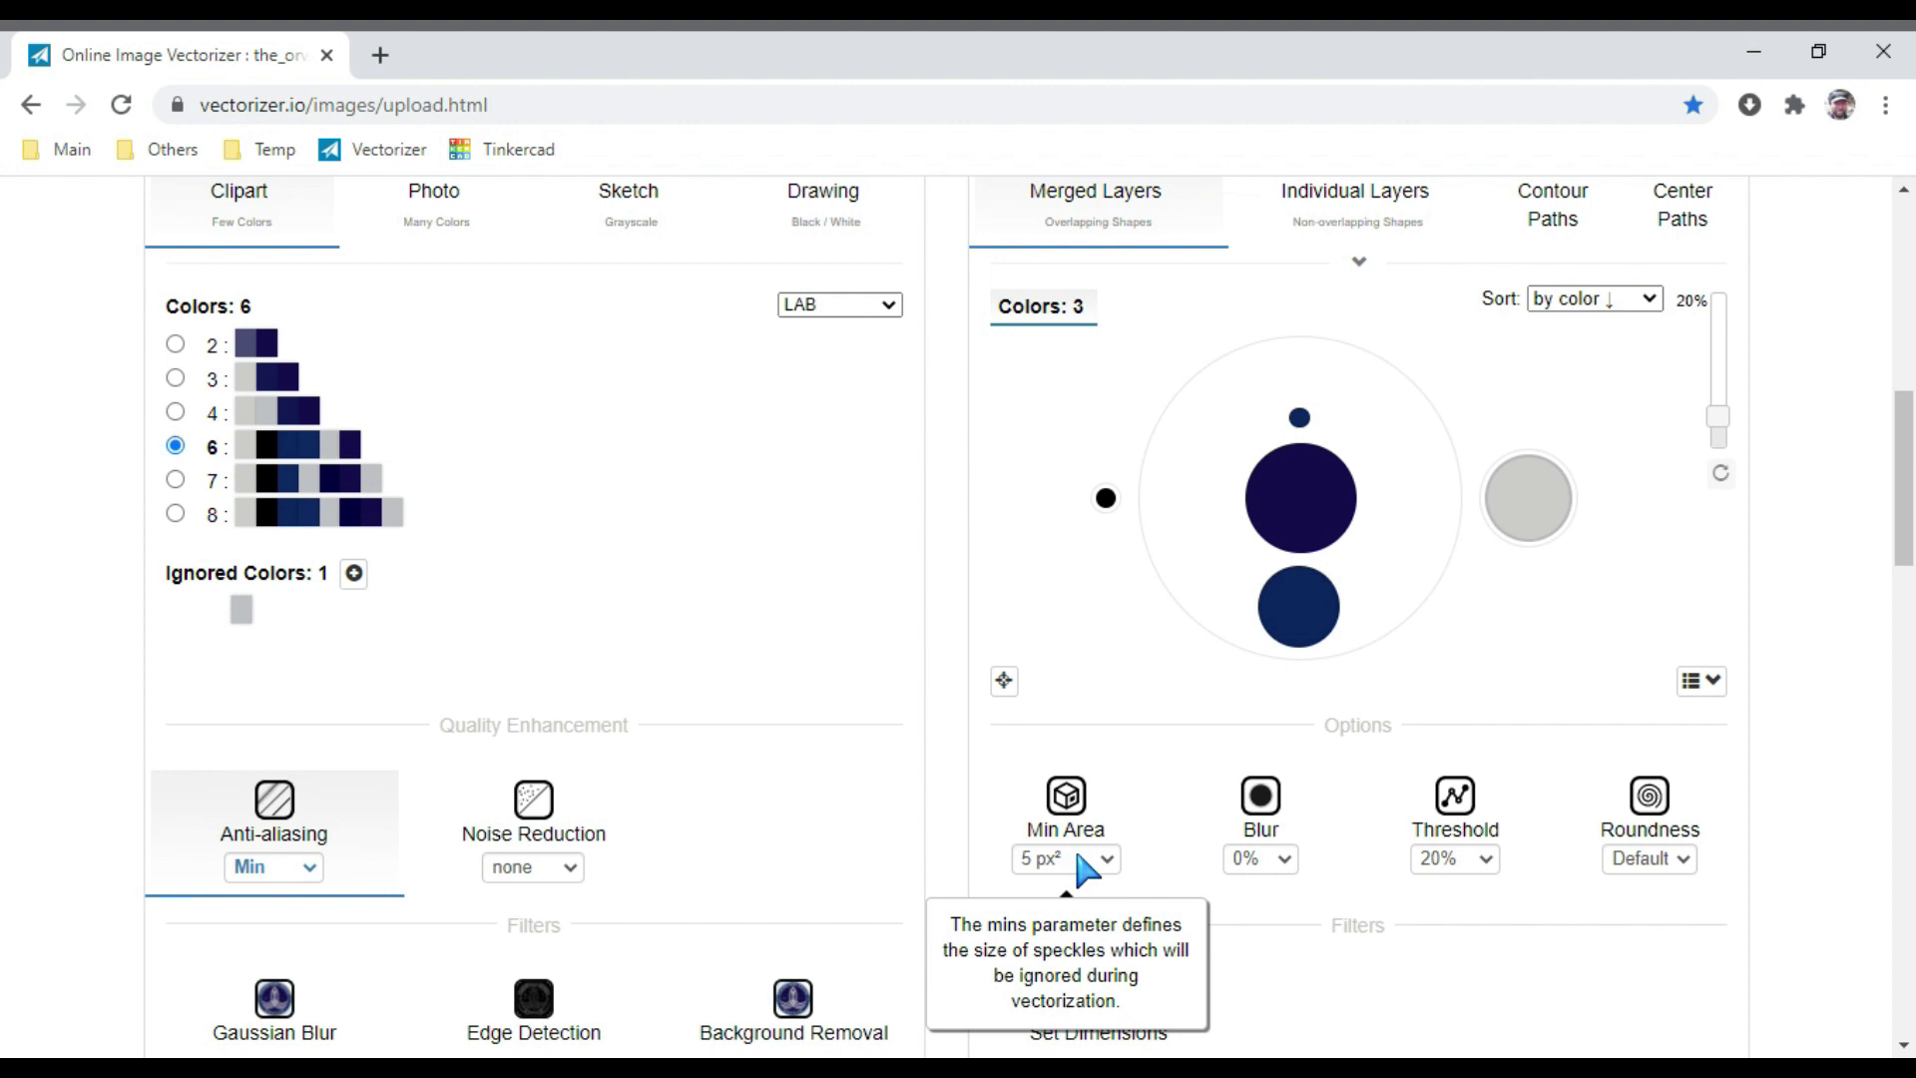
{"action": "scroll", "coordinate": [1732, 649], "scroll_direction": "up", "scroll_amount": 1}
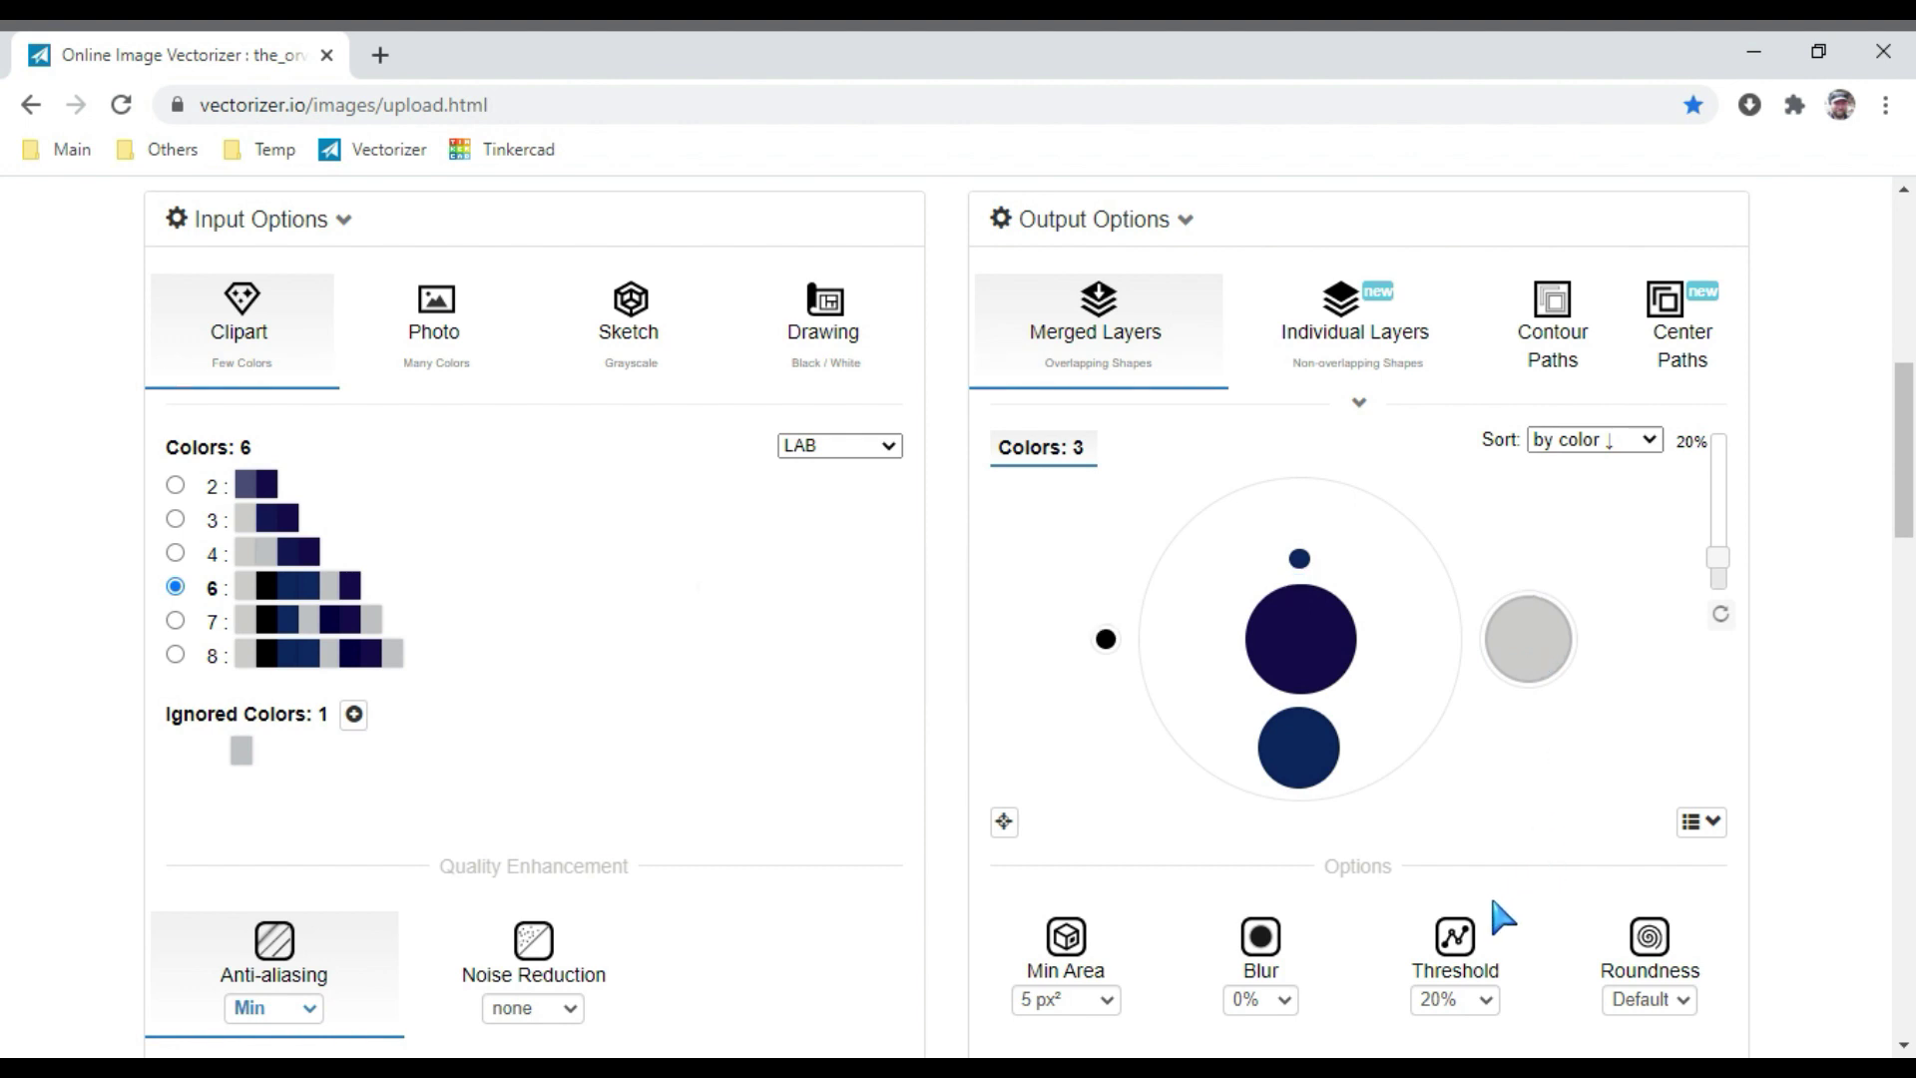
{"action": "left_click", "coordinate": [1302, 596]}
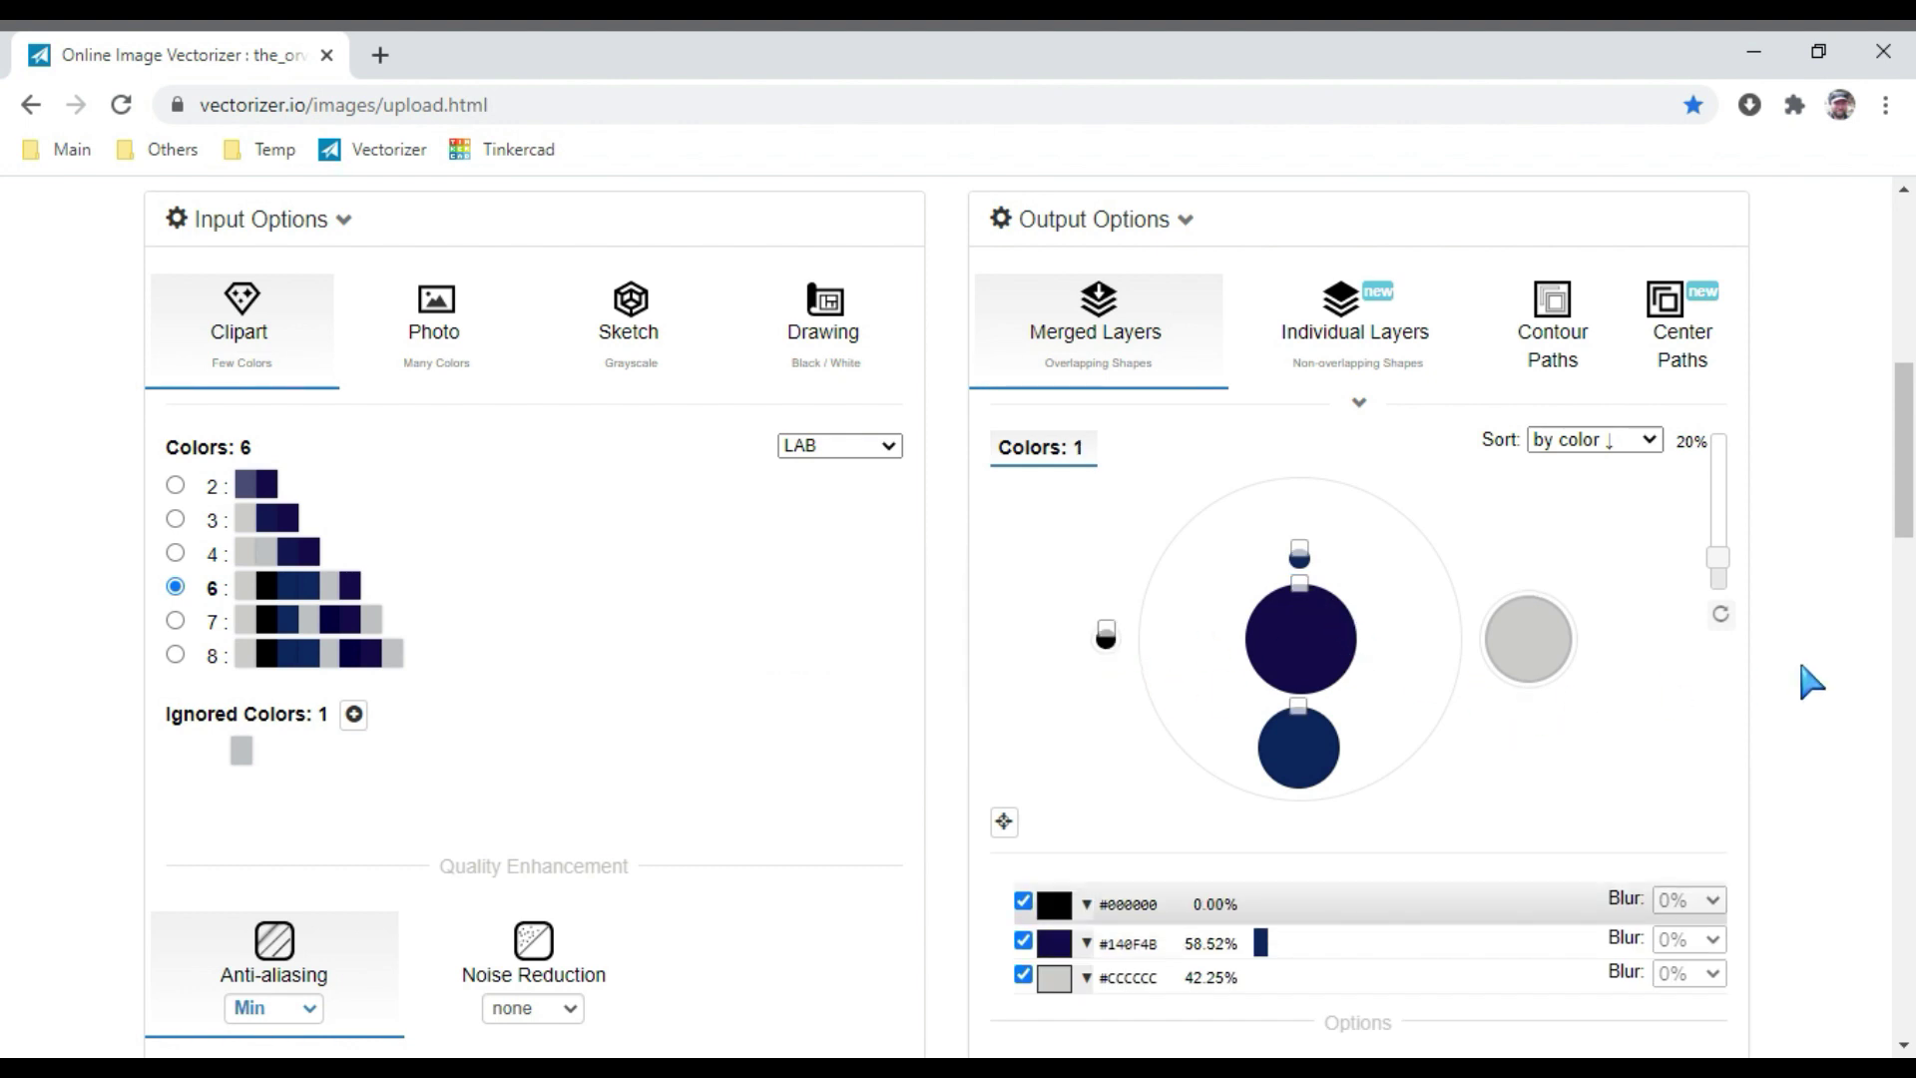
{"action": "left_click_drag", "start_coordinate": [1901, 514], "coordinate": [1901, 362]}
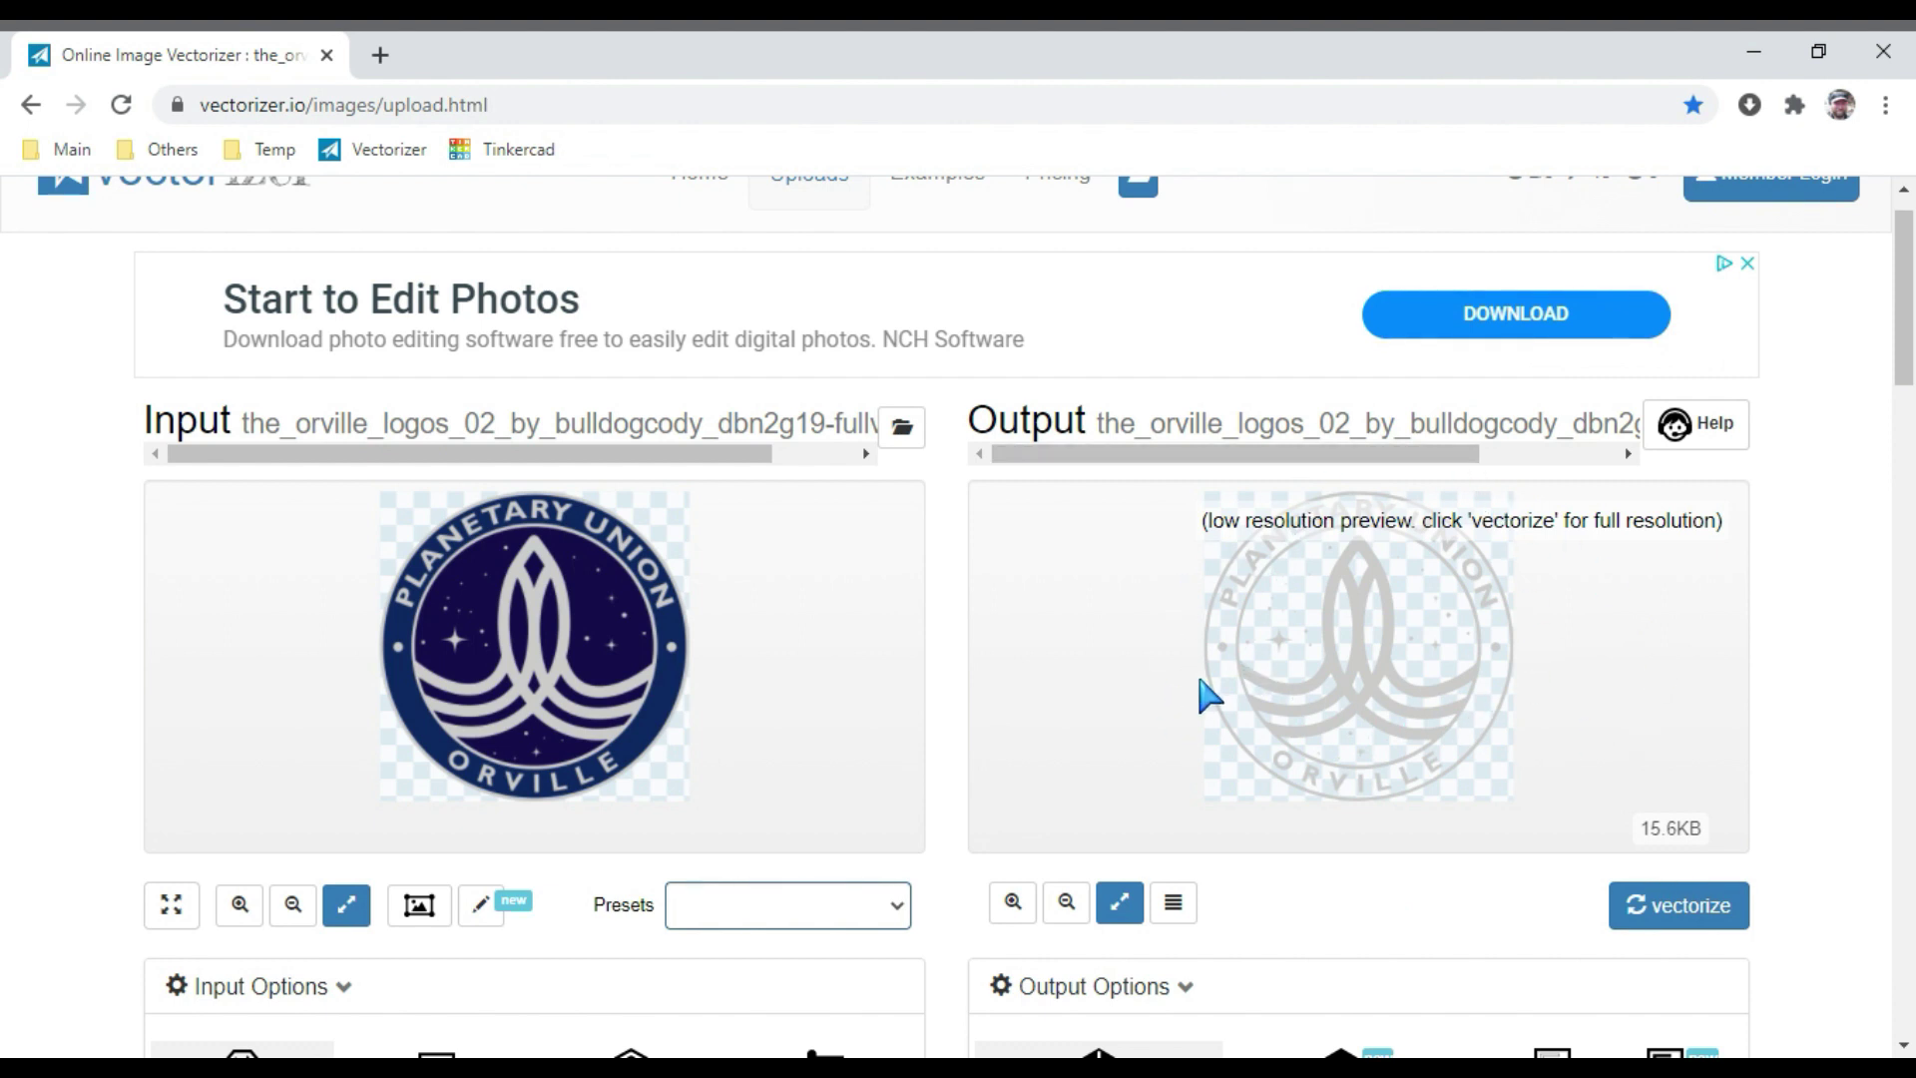
{"action": "left_click", "coordinate": [1689, 910]}
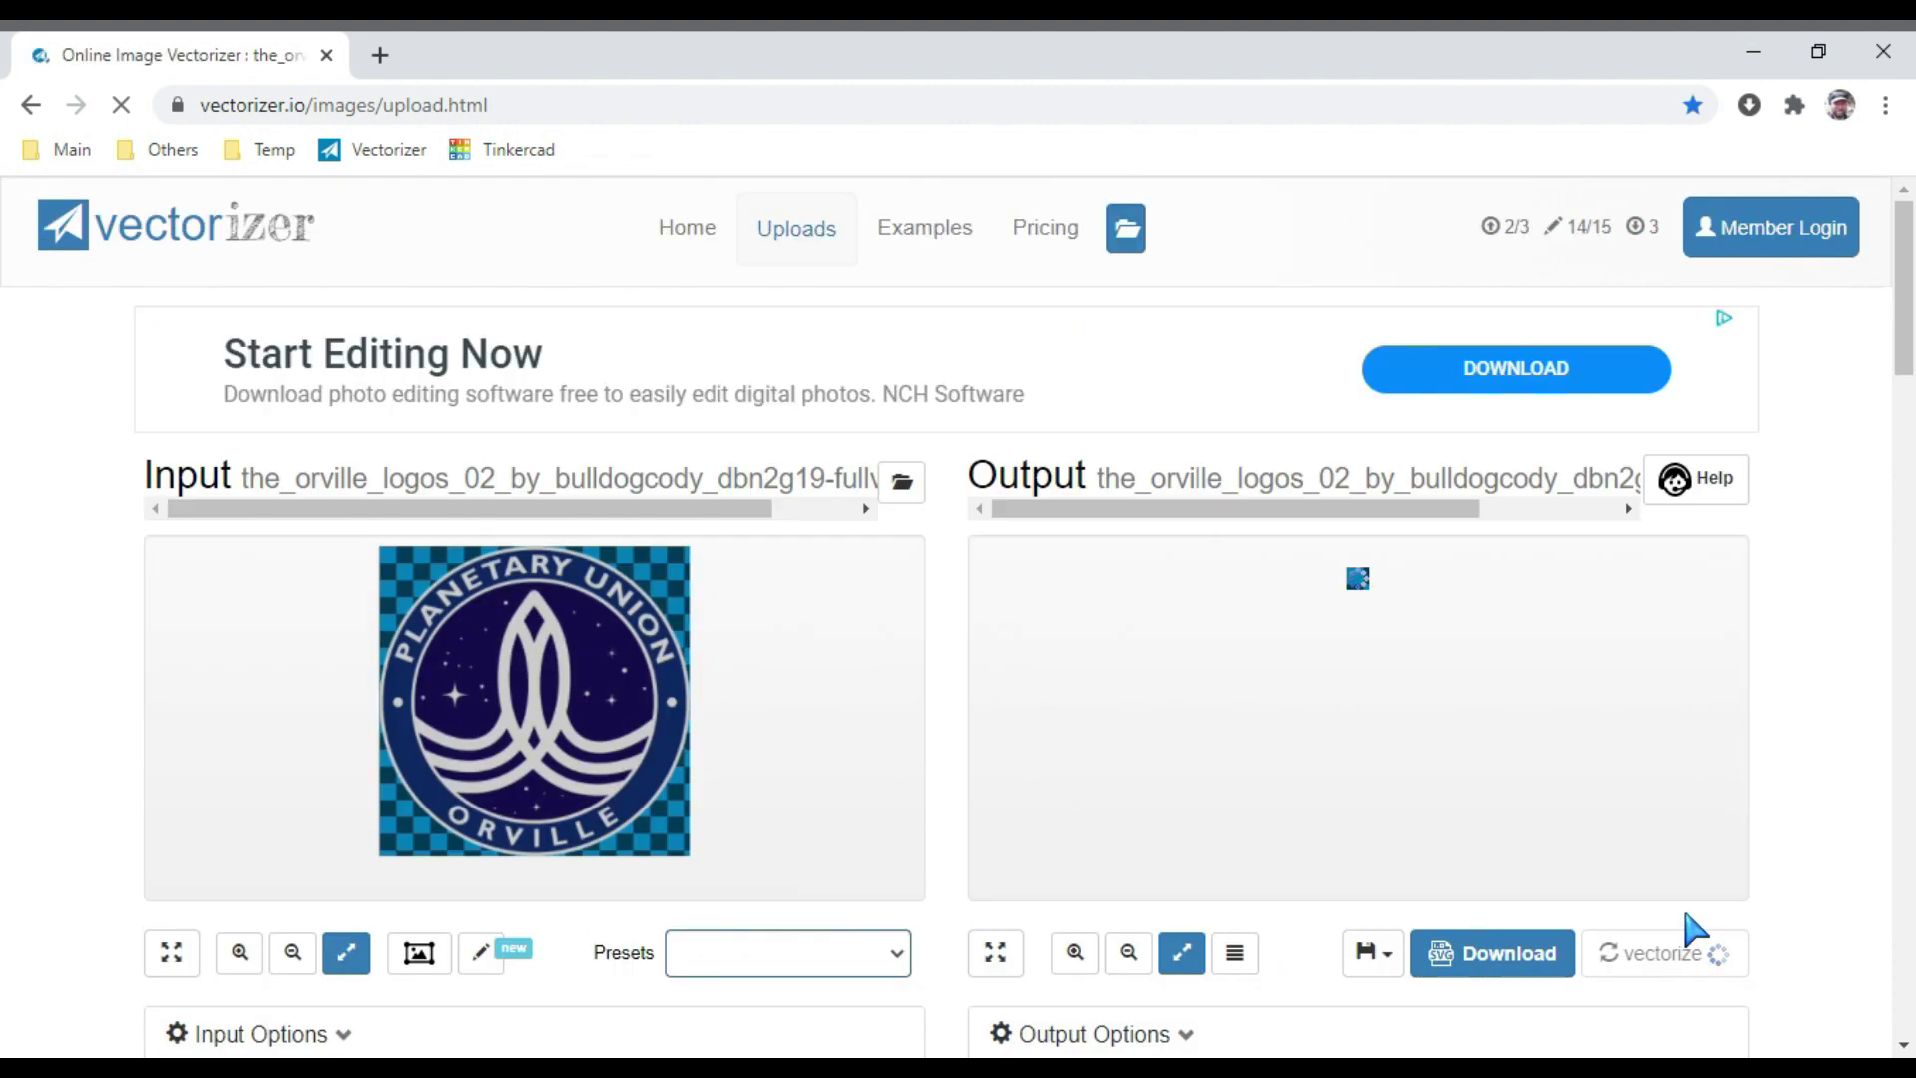
Download the gray-only vector logo as an SVG, selecting the three cat images in the verification.
{"action": "scroll", "coordinate": [1876, 399], "scroll_direction": "down", "scroll_amount": 3}
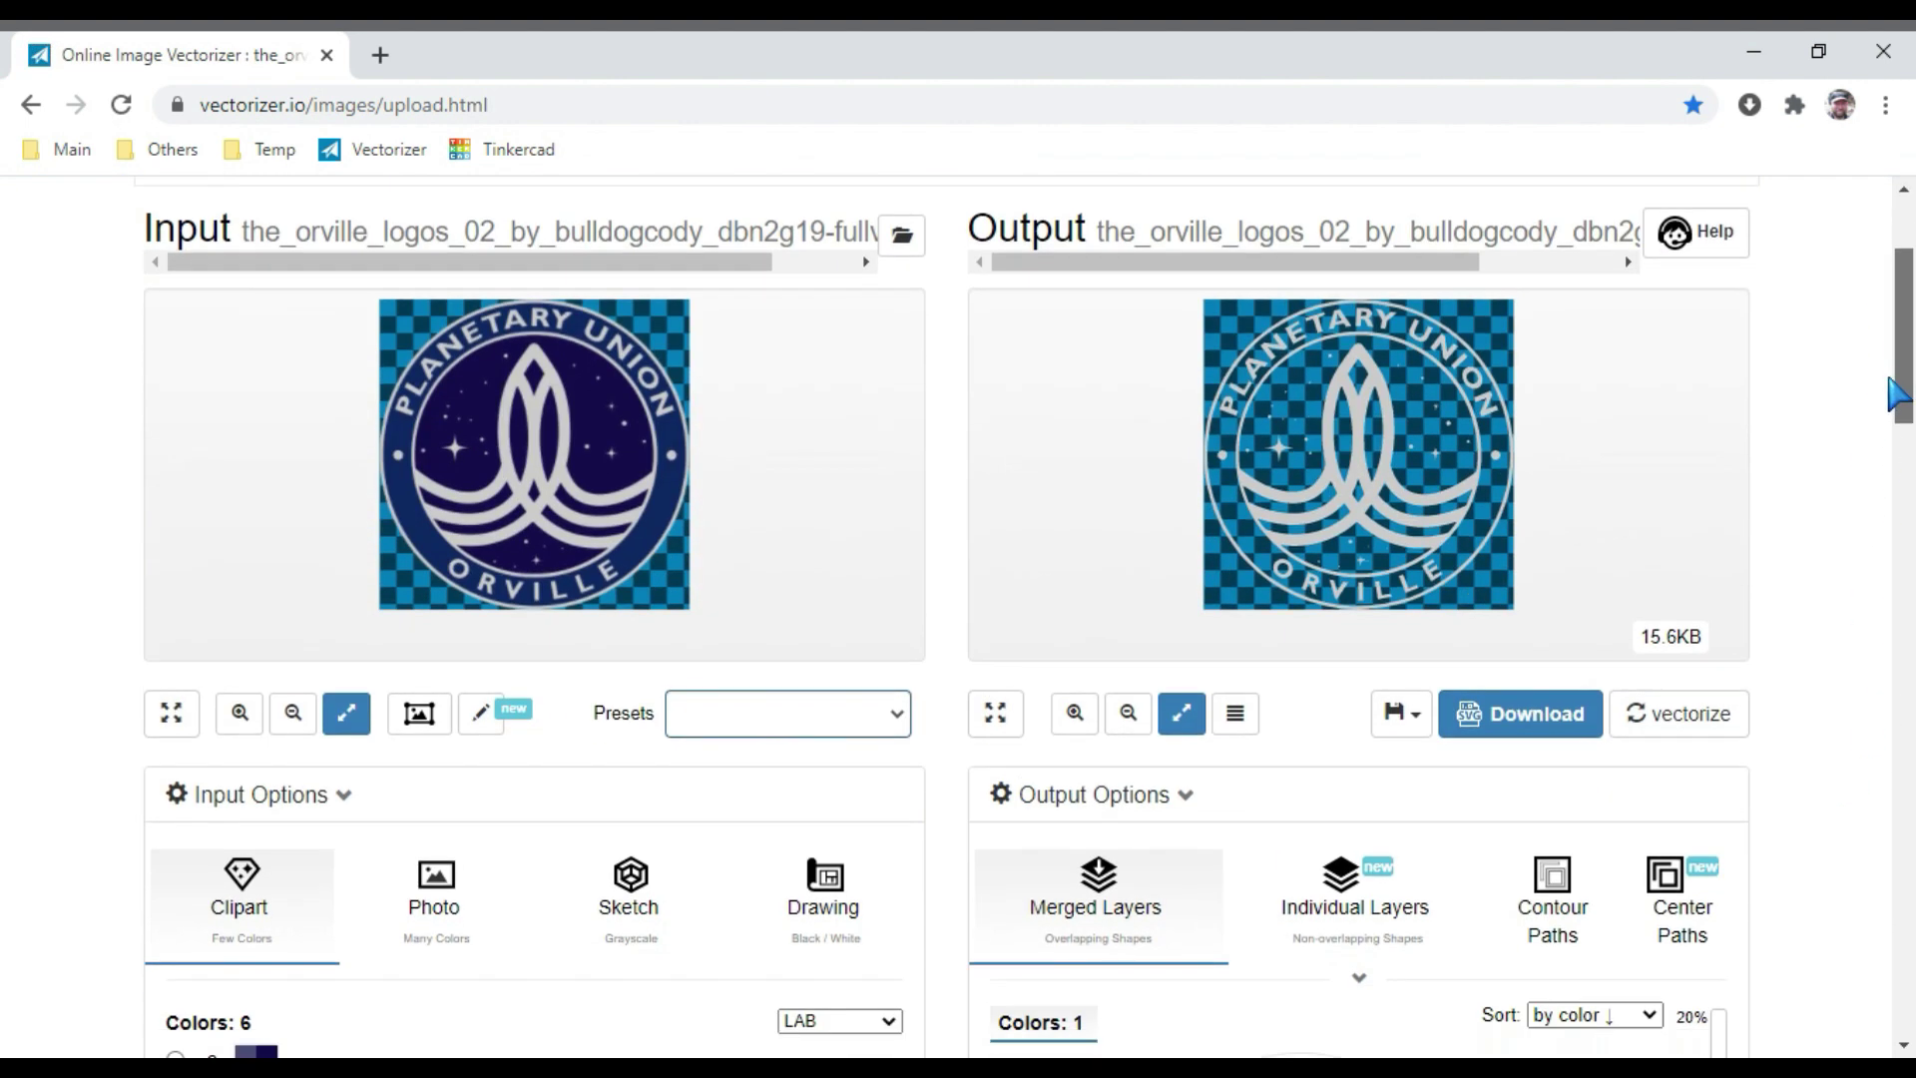
{"action": "left_click", "coordinate": [1492, 704]}
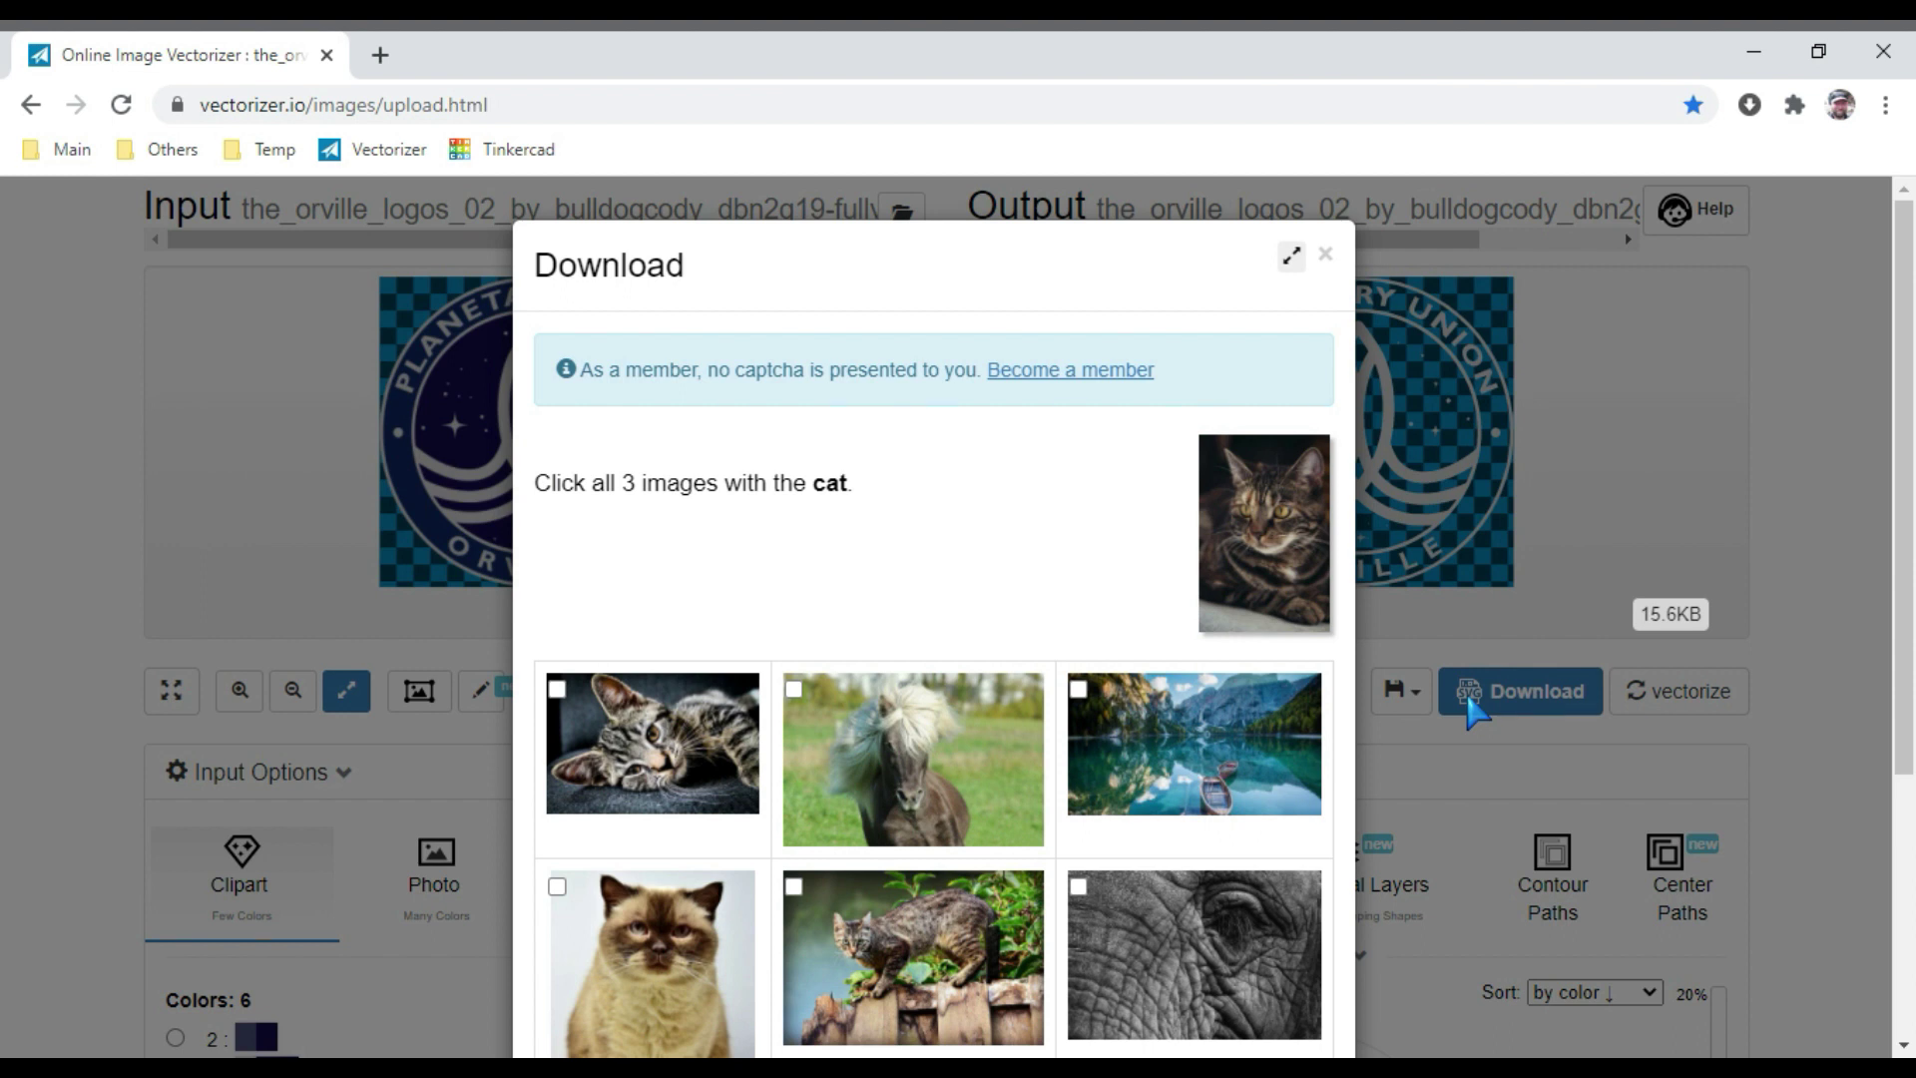
{"action": "scroll", "coordinate": [1097, 379], "scroll_direction": "down", "scroll_amount": 3}
{"action": "left_click", "coordinate": [618, 439]}
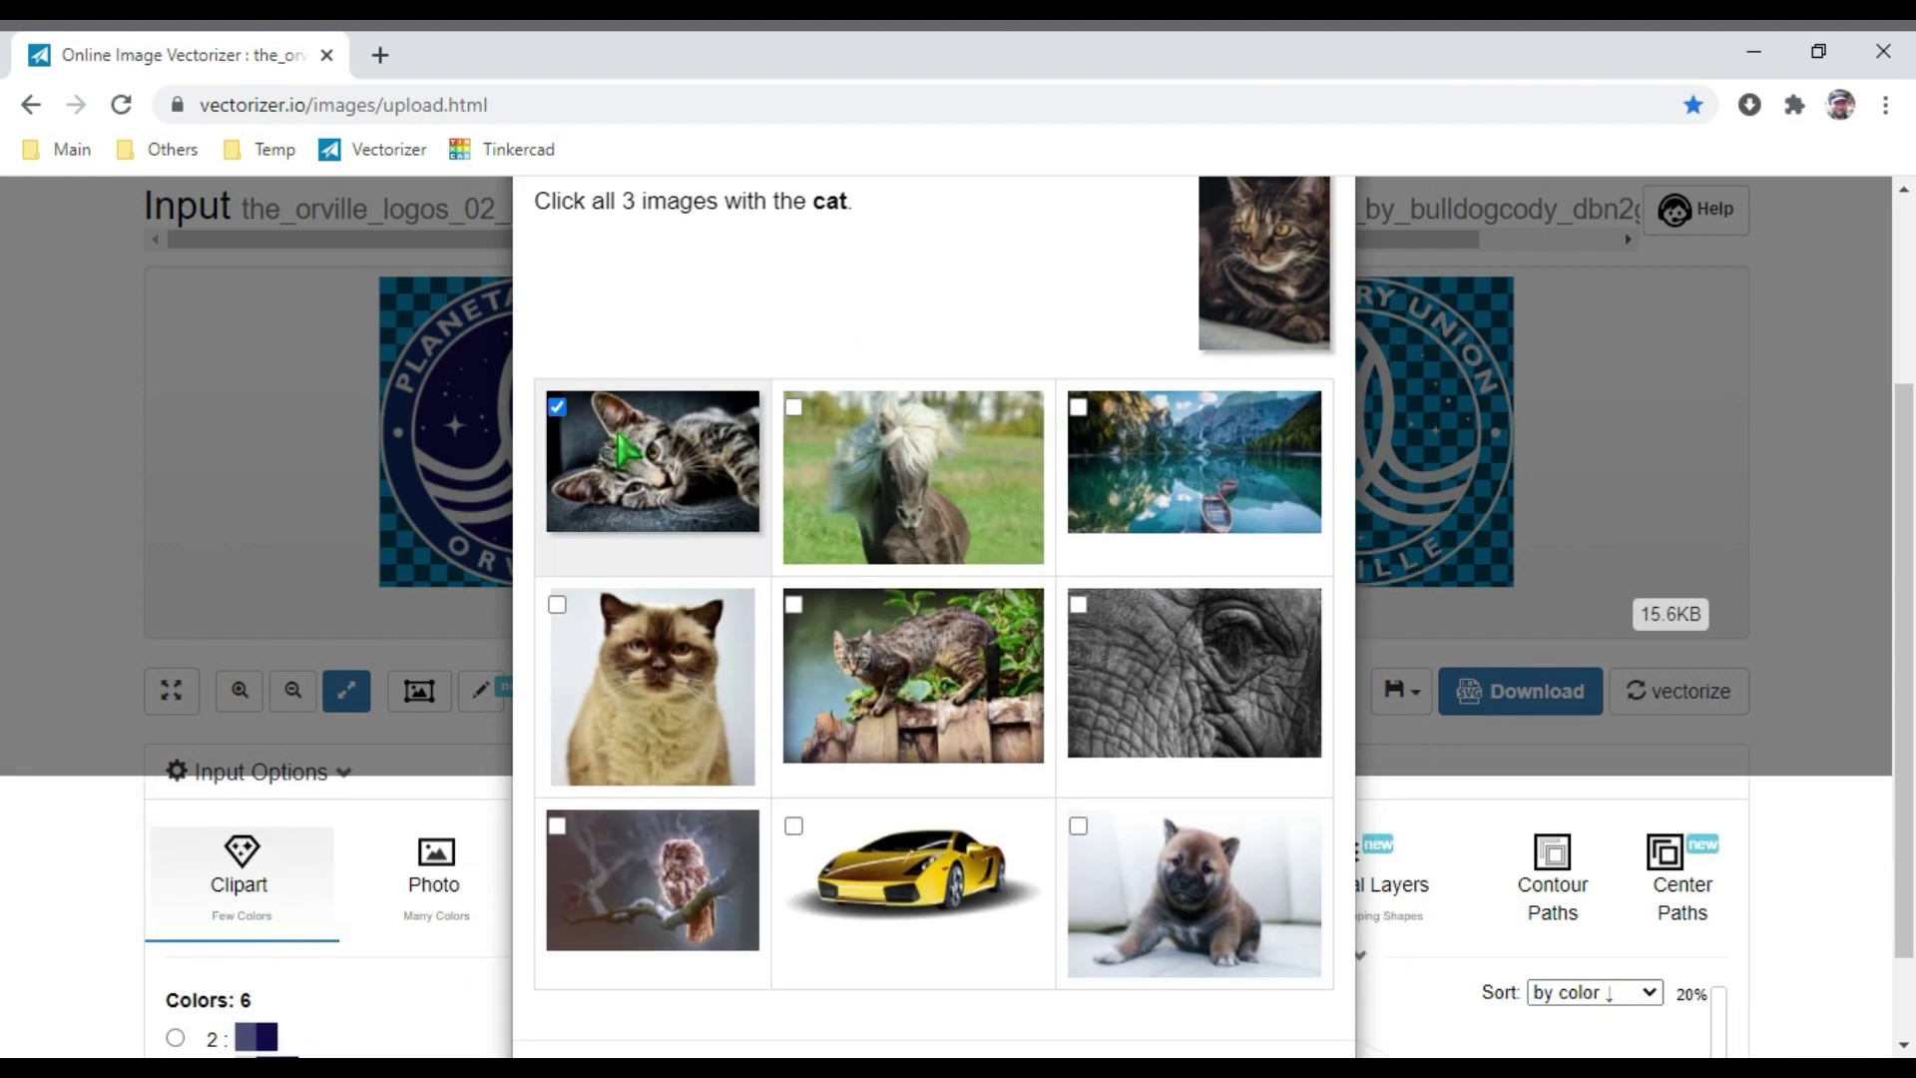
{"action": "left_click", "coordinate": [888, 644]}
{"action": "left_click", "coordinate": [648, 663]}
{"action": "scroll", "coordinate": [1155, 842], "scroll_direction": "down", "scroll_amount": 2}
{"action": "left_click", "coordinate": [1272, 988]}
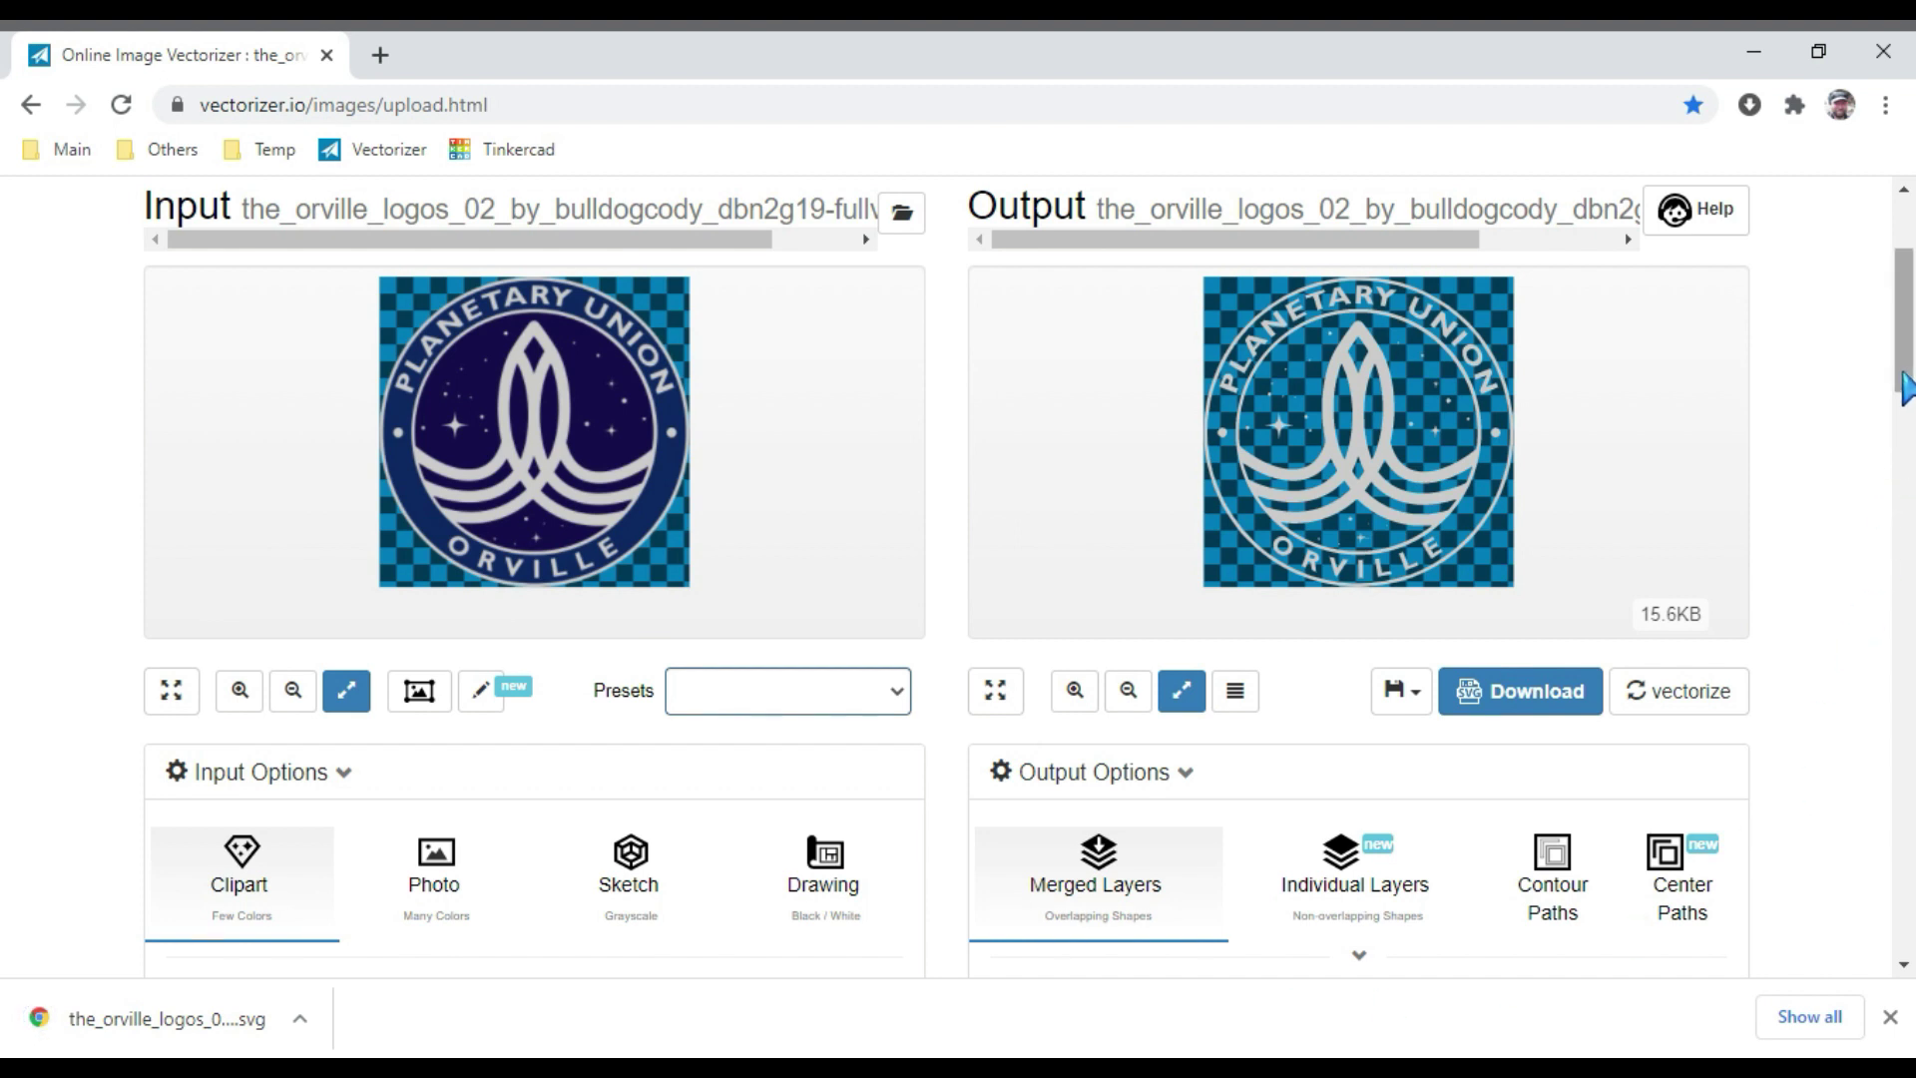
Try including the dark blue color group in the output and compare the input and output logos up close.
{"action": "scroll", "coordinate": [1905, 390], "scroll_direction": "down", "scroll_amount": 6}
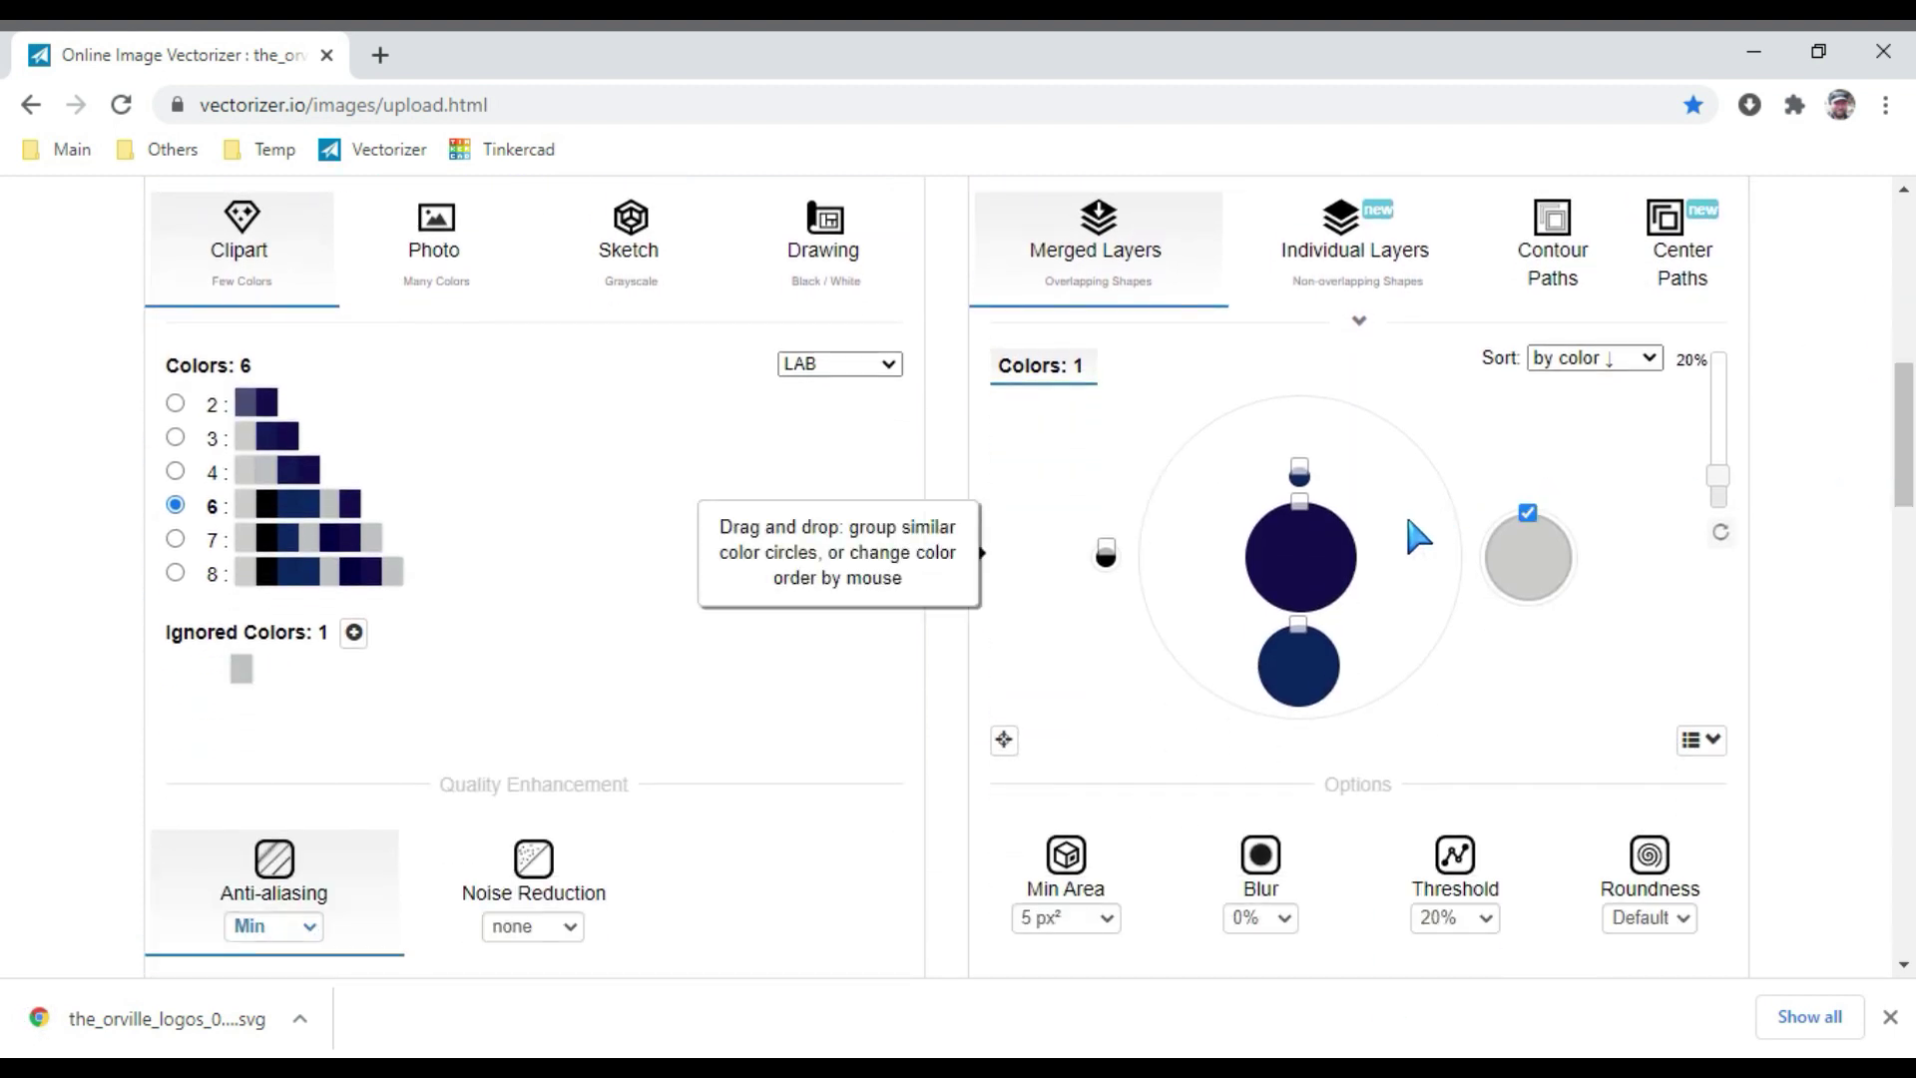
{"action": "left_click", "coordinate": [1297, 649]}
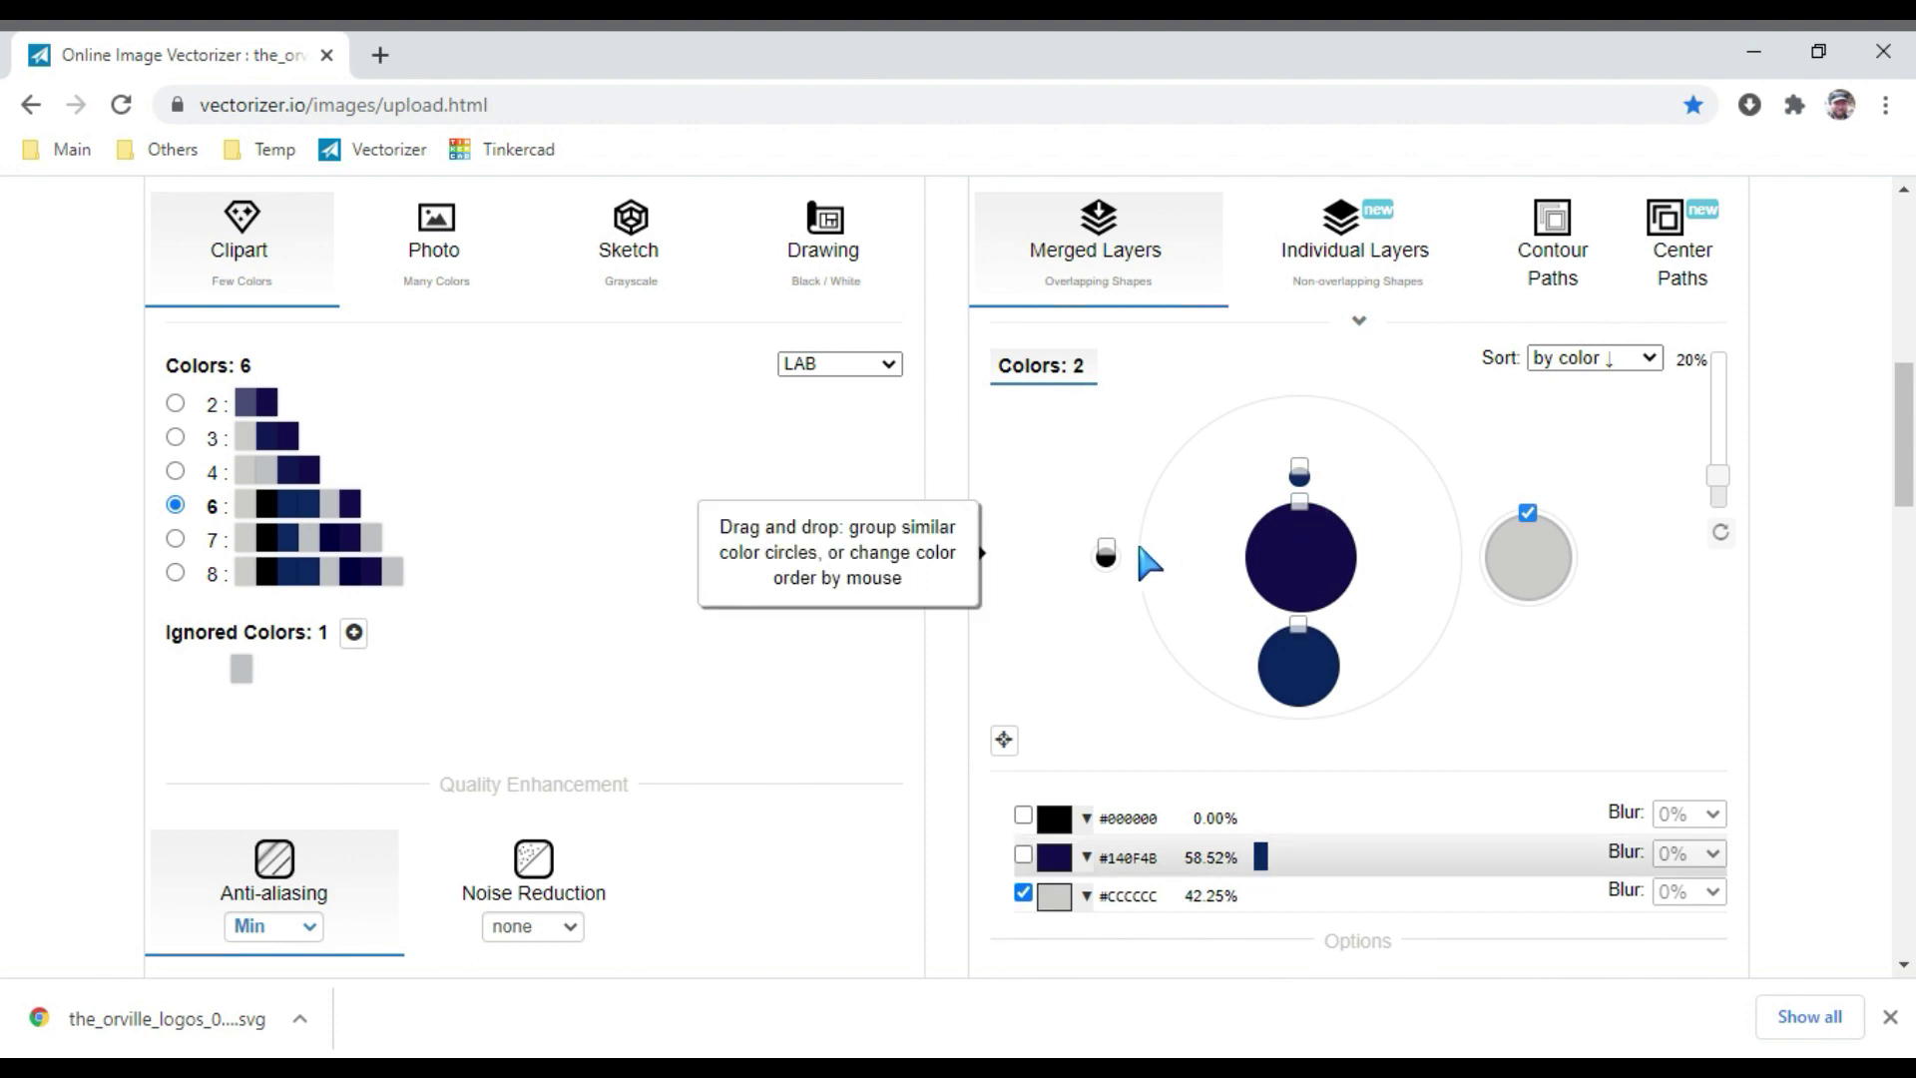
{"action": "left_click_drag", "start_coordinate": [1899, 499], "coordinate": [1899, 364]}
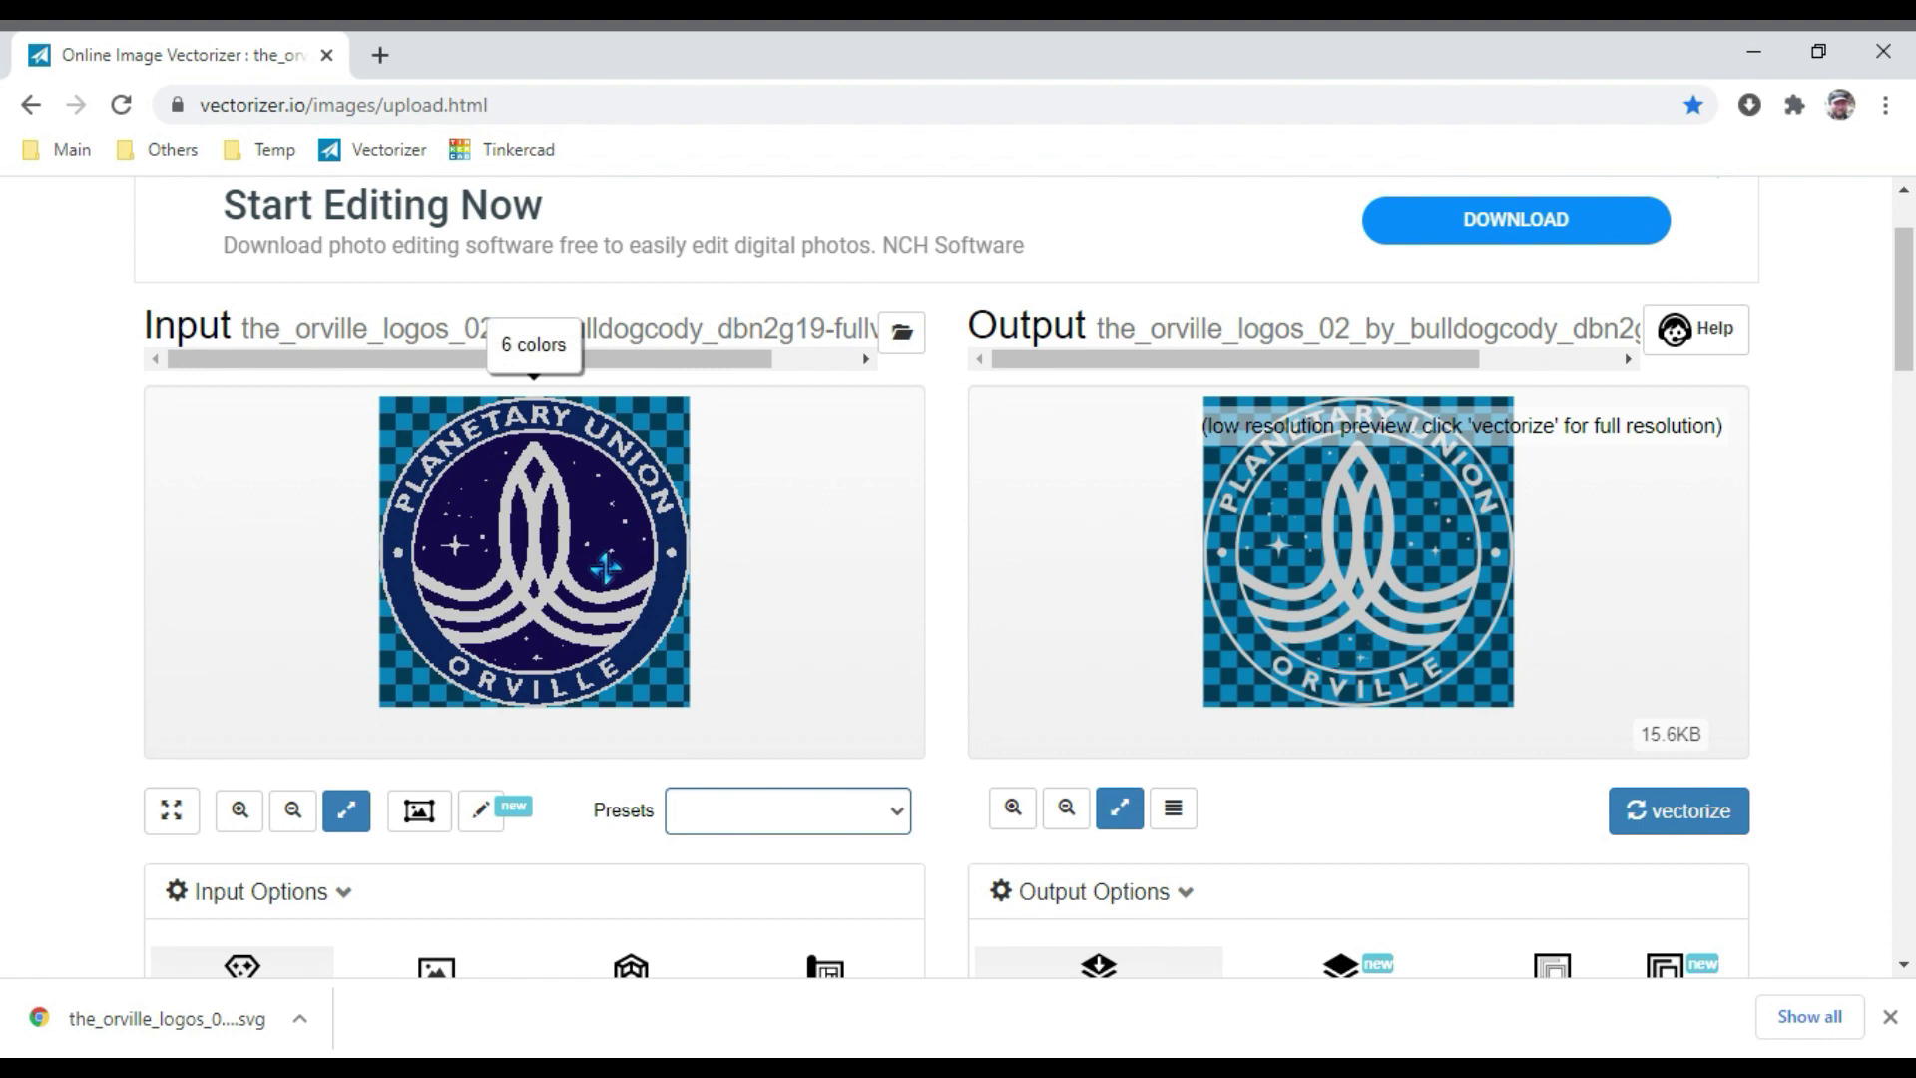
{"action": "scroll", "coordinate": [611, 567], "scroll_direction": "up", "scroll_amount": 3}
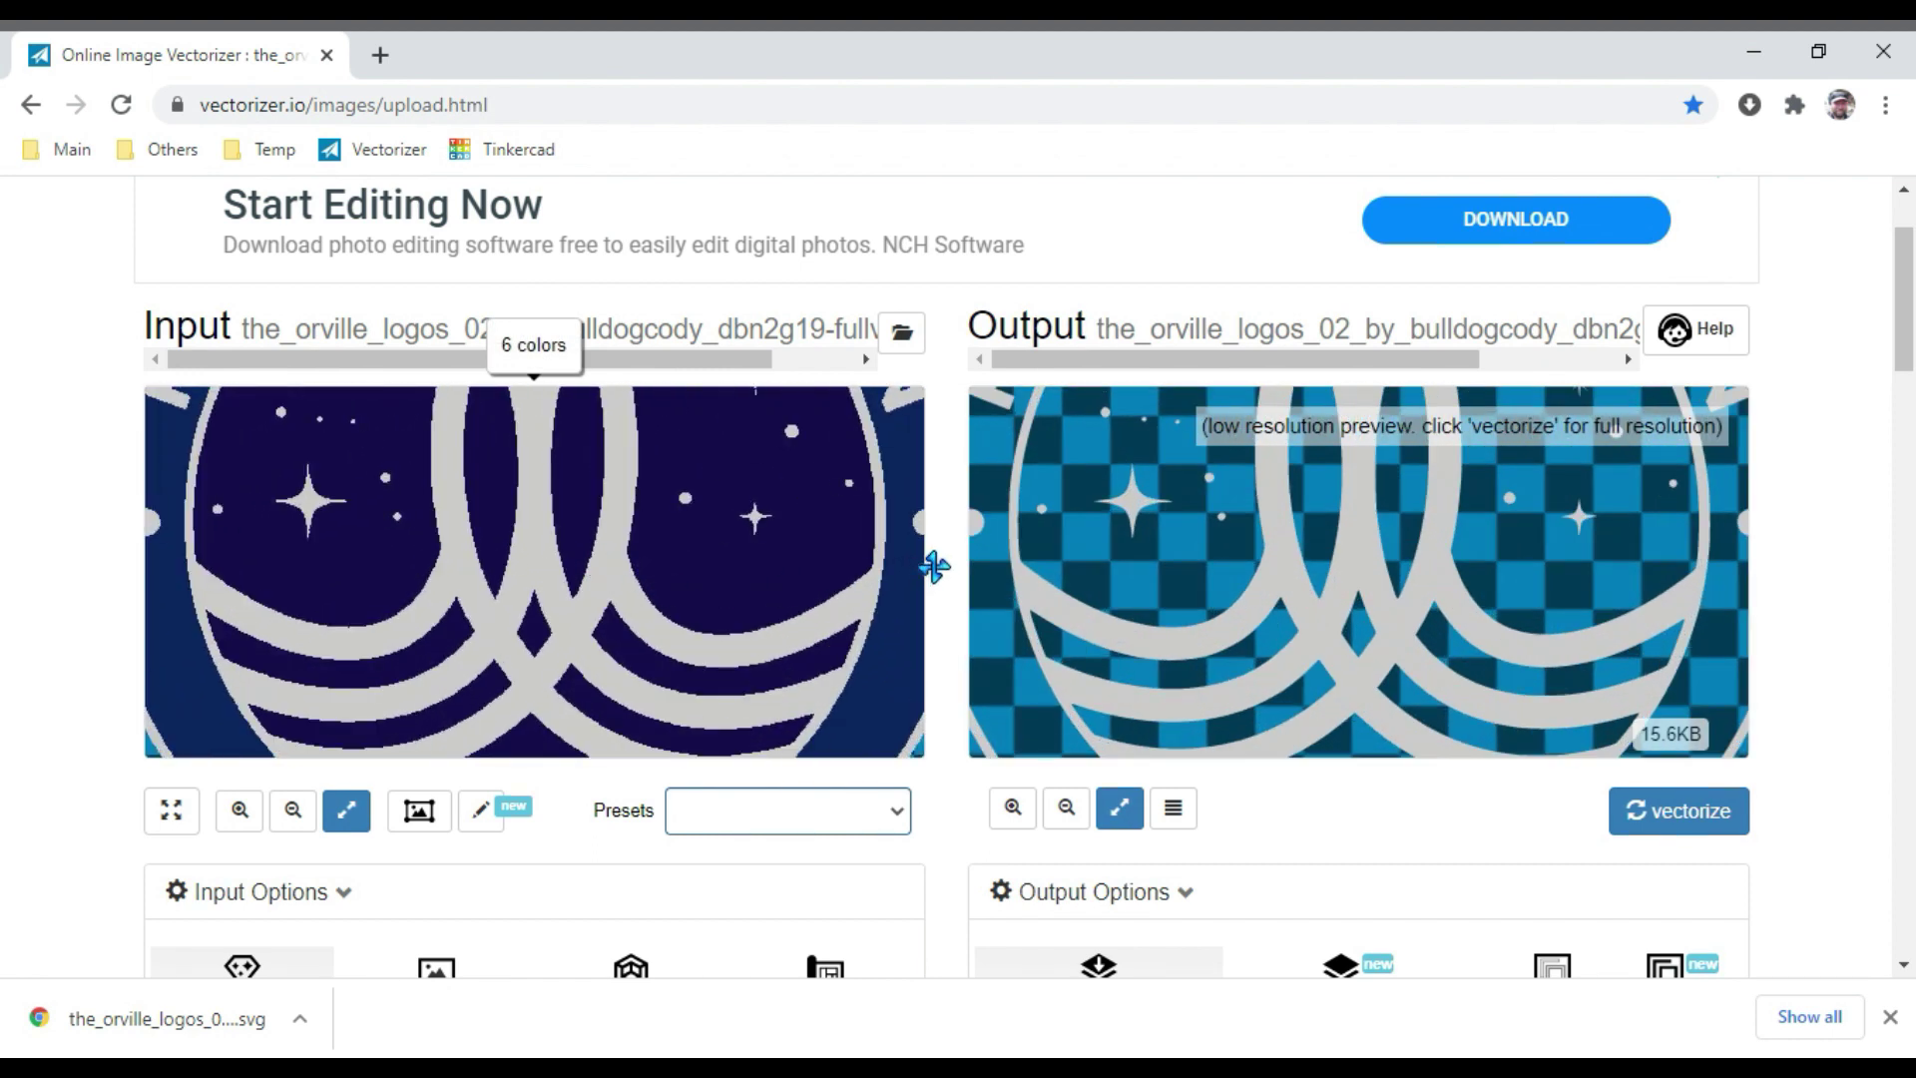
{"action": "scroll", "coordinate": [824, 564], "scroll_direction": "down", "scroll_amount": 2}
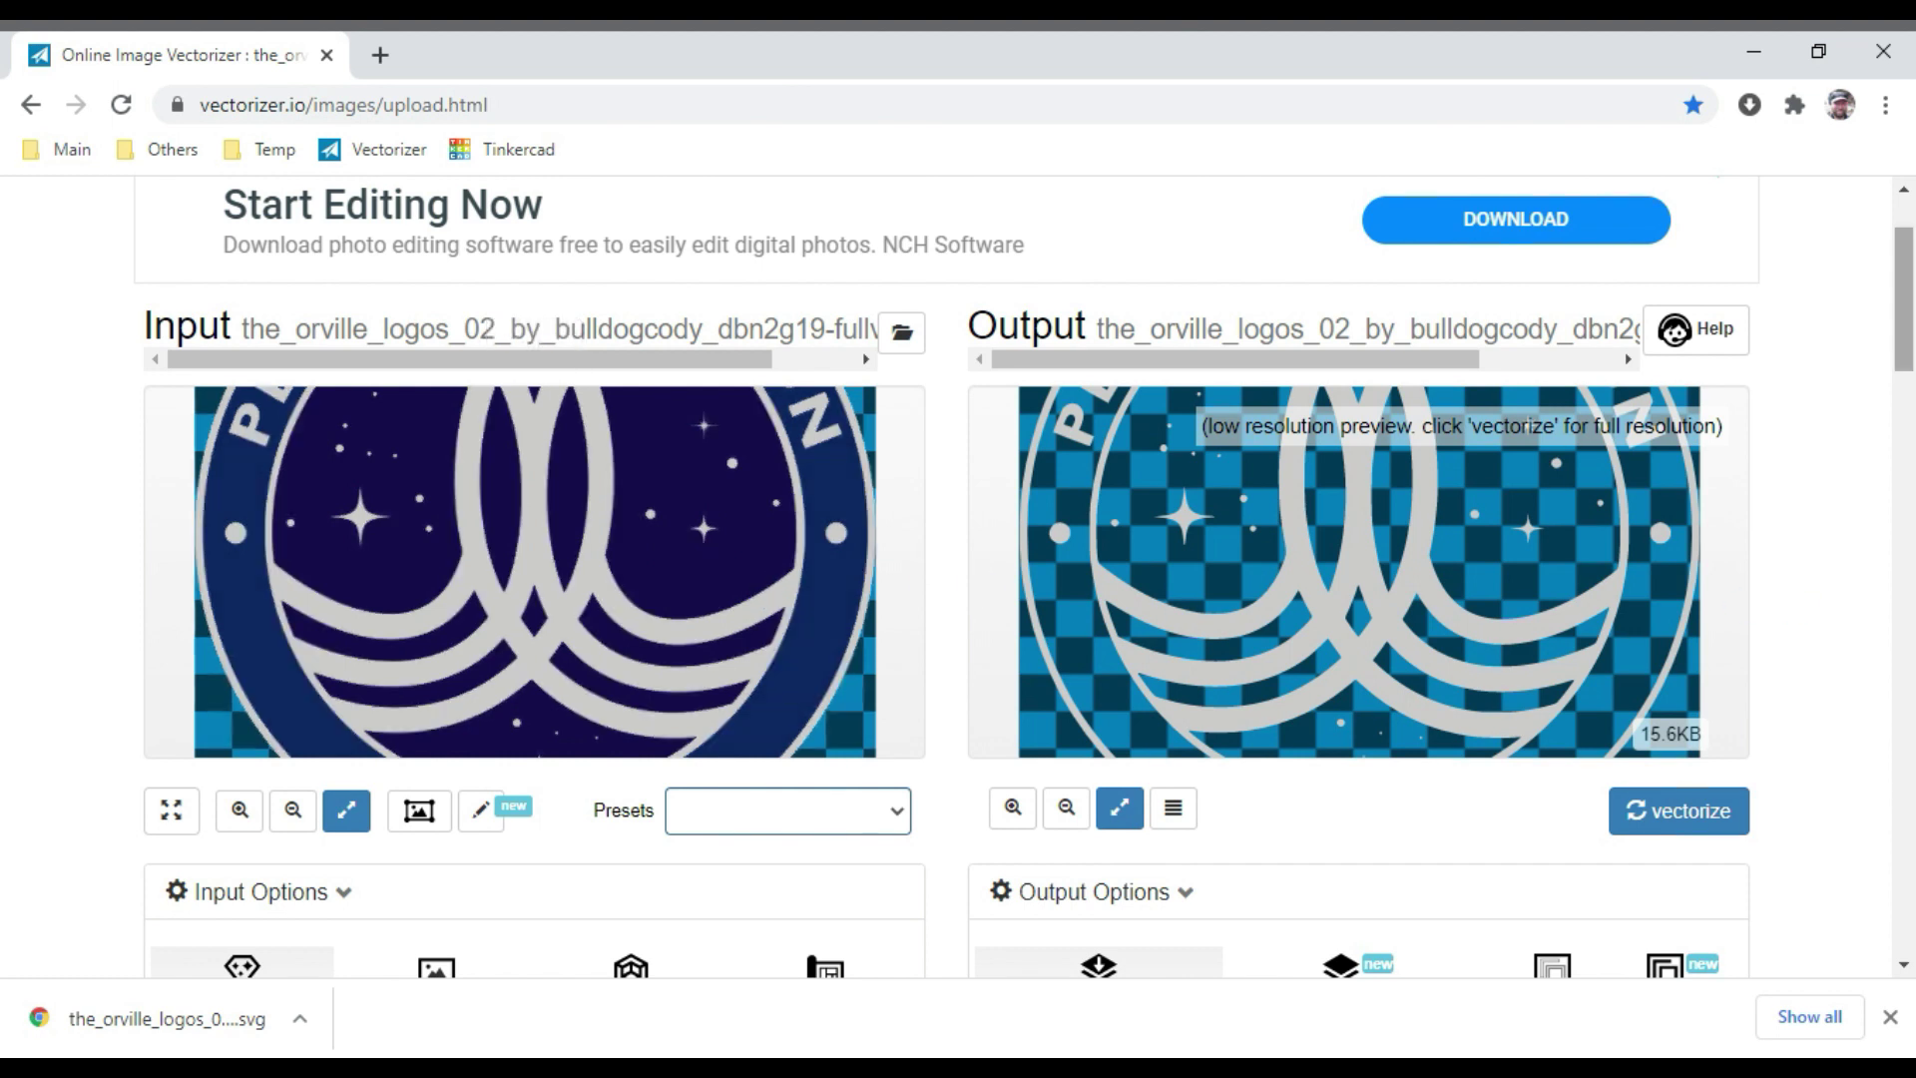
{"action": "scroll", "coordinate": [1906, 349], "scroll_direction": "down", "scroll_amount": 8}
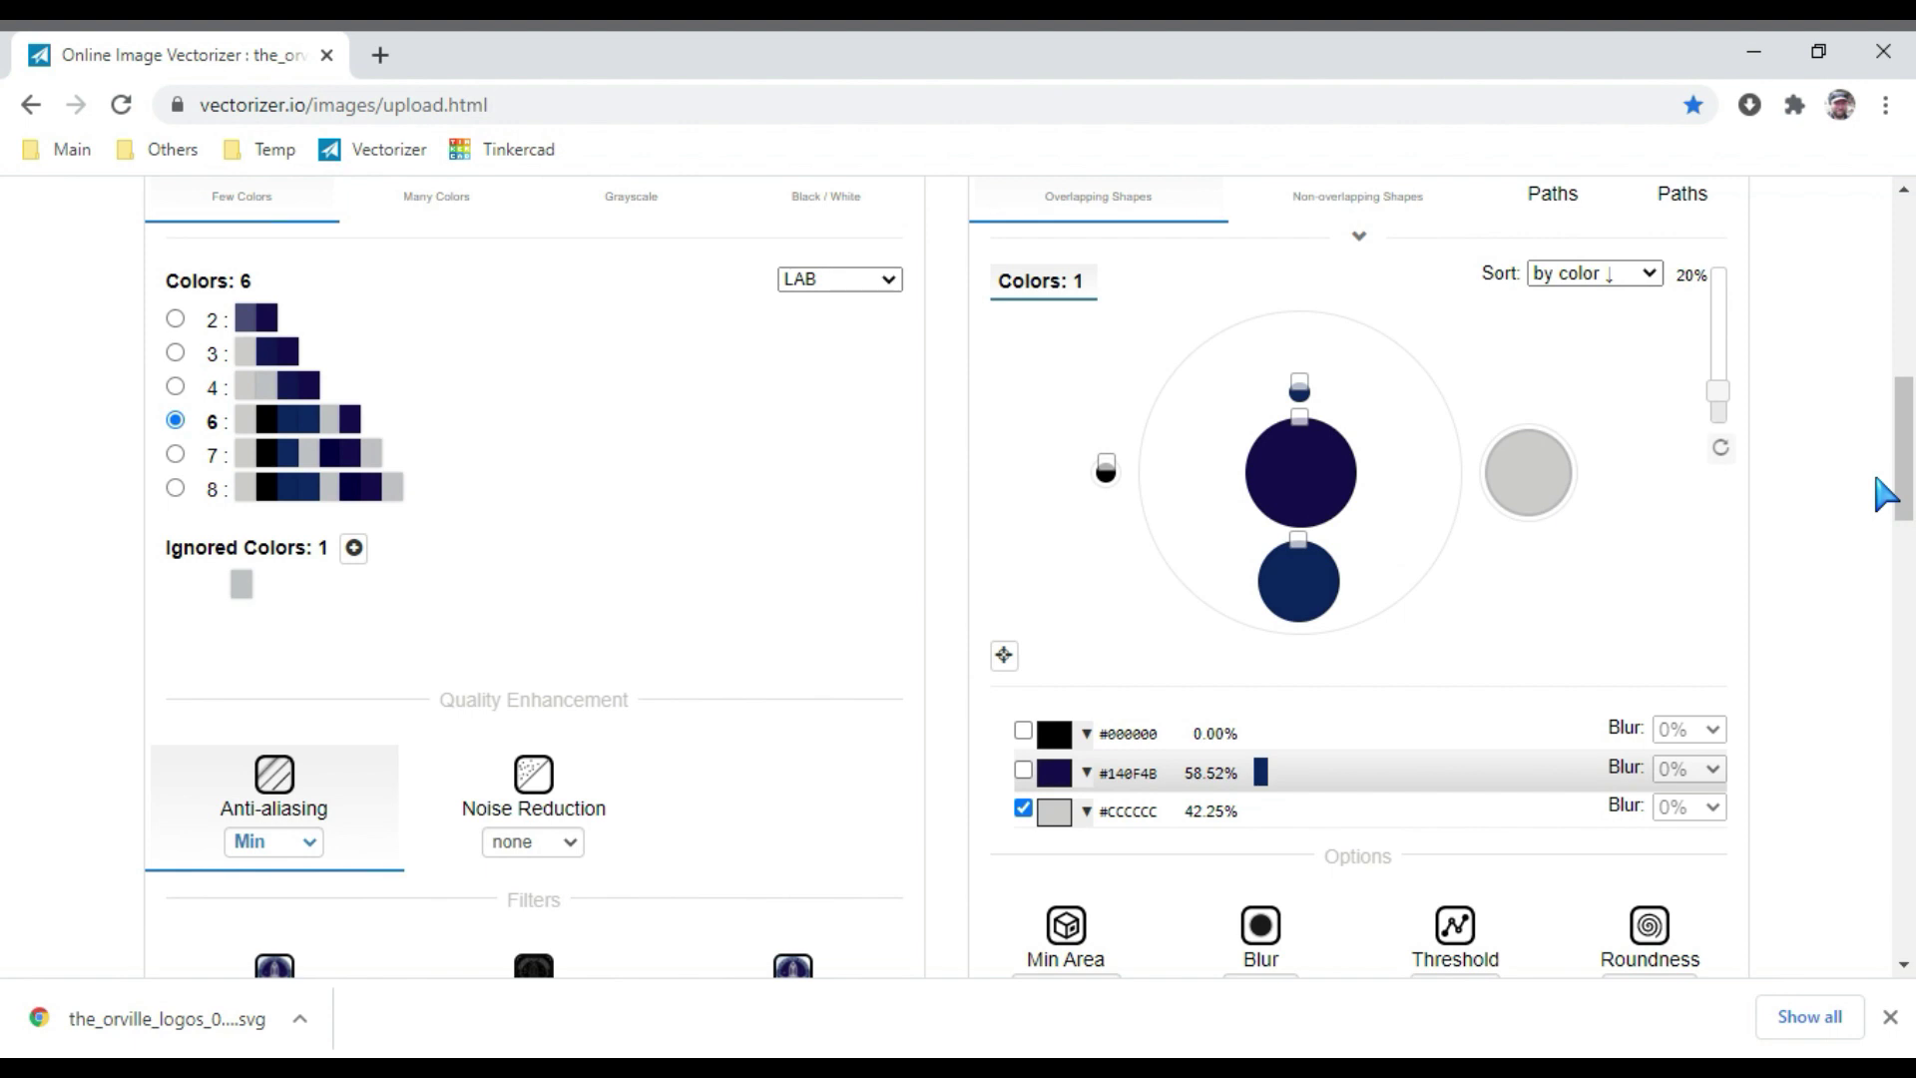
Set the output's color-merging threshold to 10% and regenerate the vector logo.
{"action": "scroll", "coordinate": [1826, 654], "scroll_direction": "down", "scroll_amount": 1}
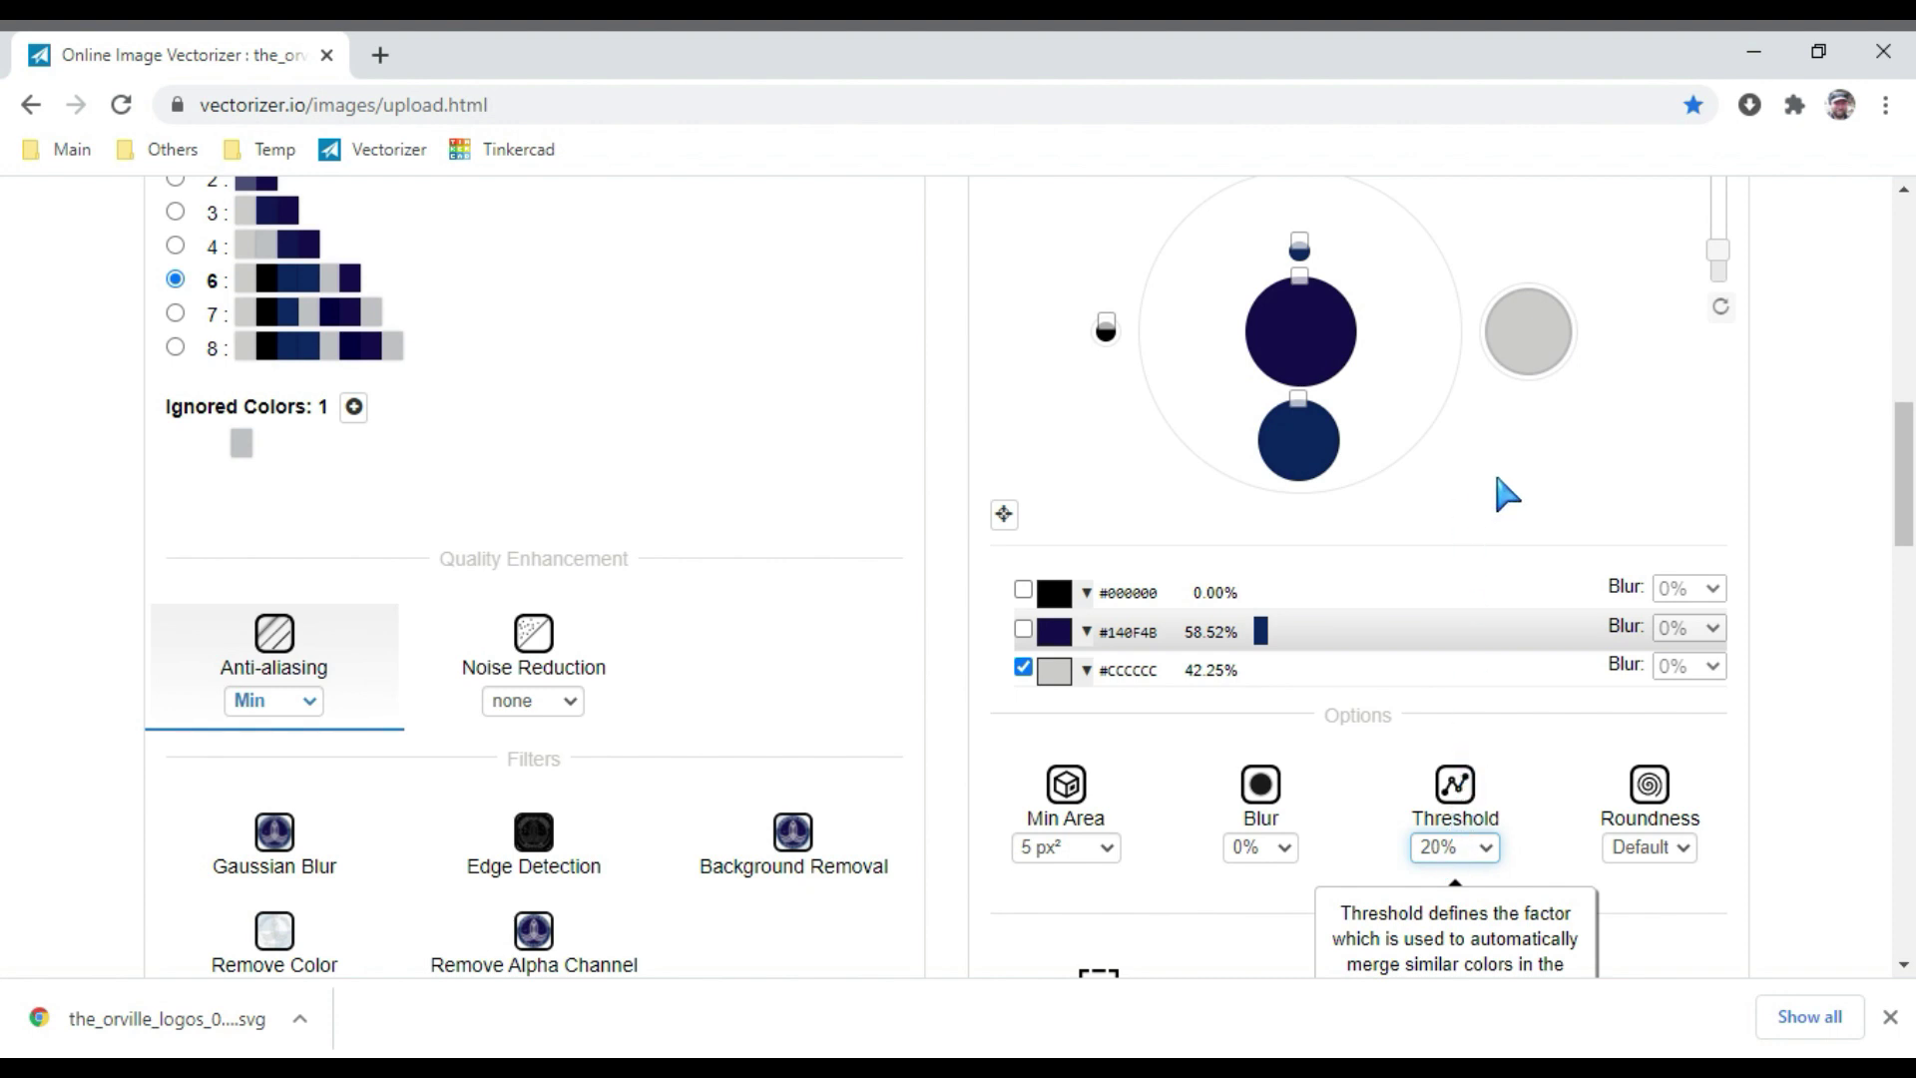
{"action": "left_click", "coordinate": [1448, 446]}
{"action": "left_click_drag", "start_coordinate": [1902, 319], "coordinate": [1886, 459]}
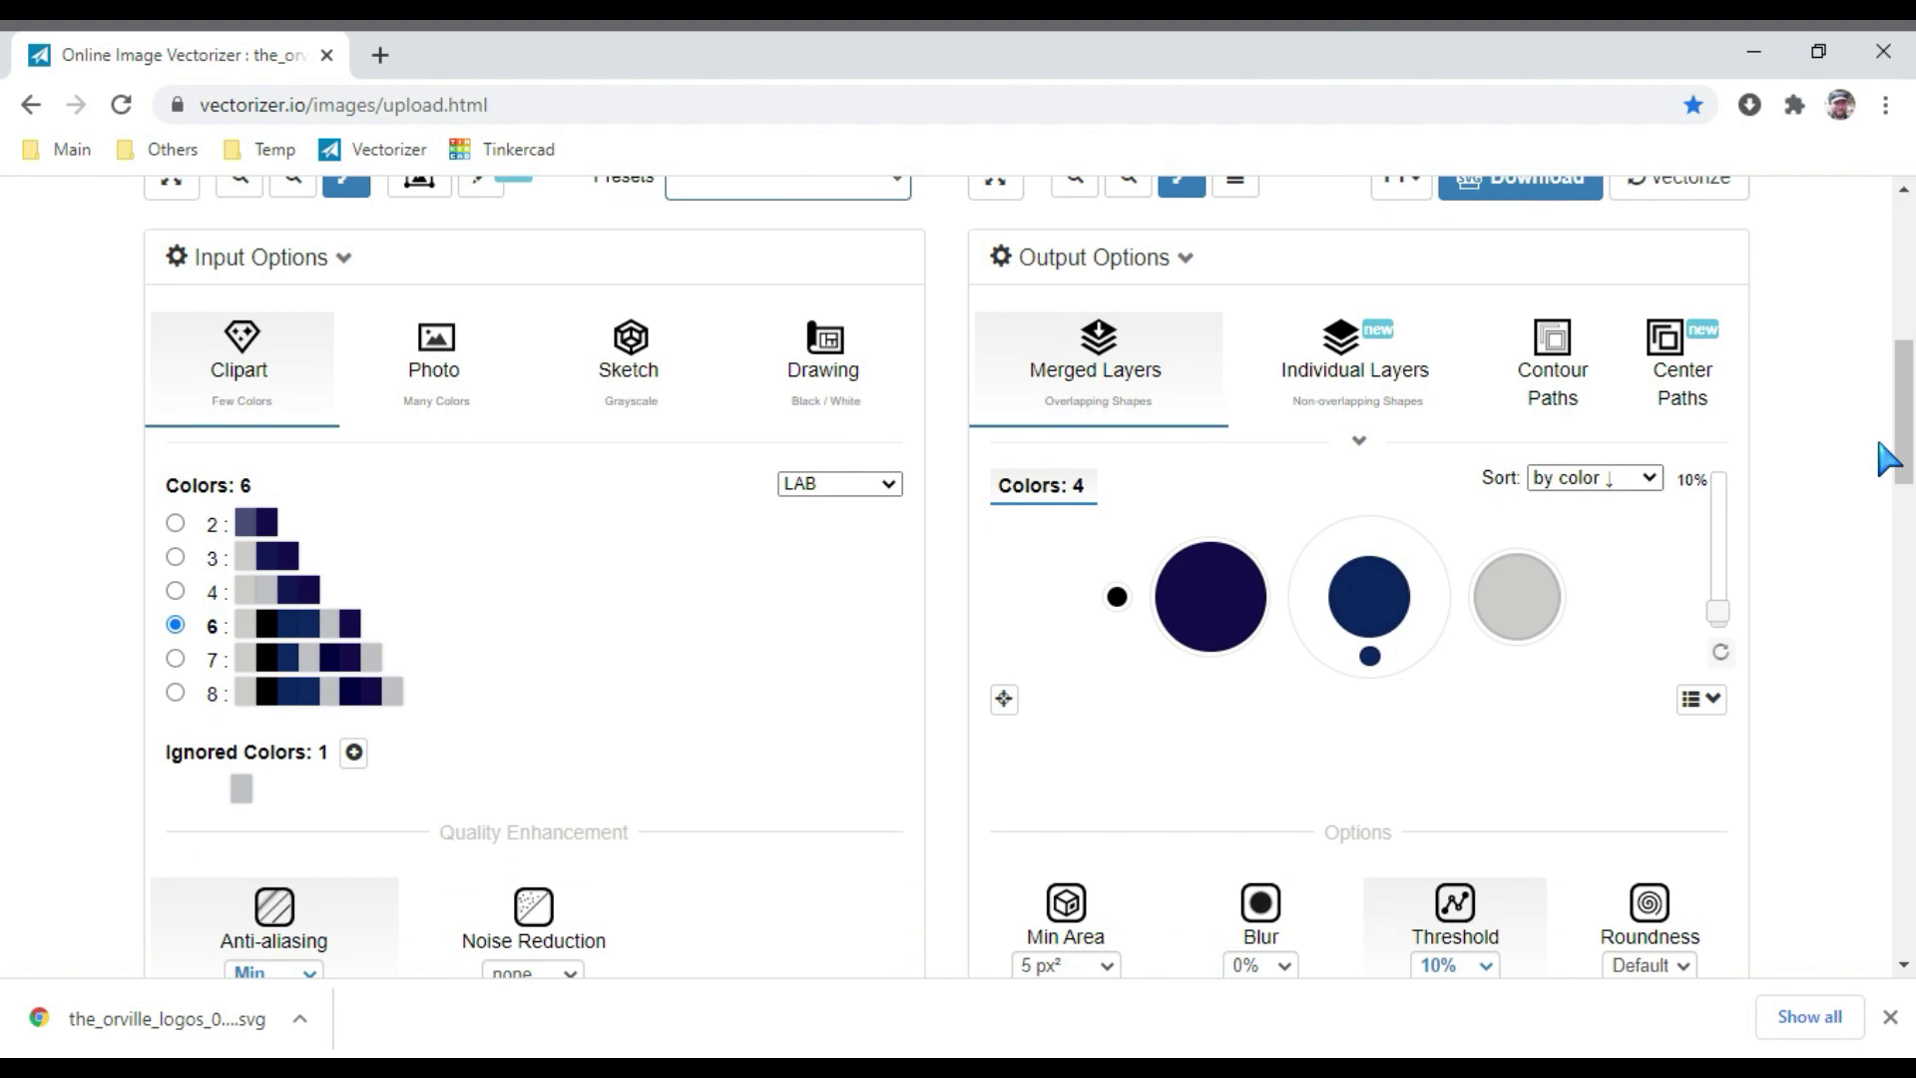
{"action": "mouse_move", "coordinate": [1369, 591]}
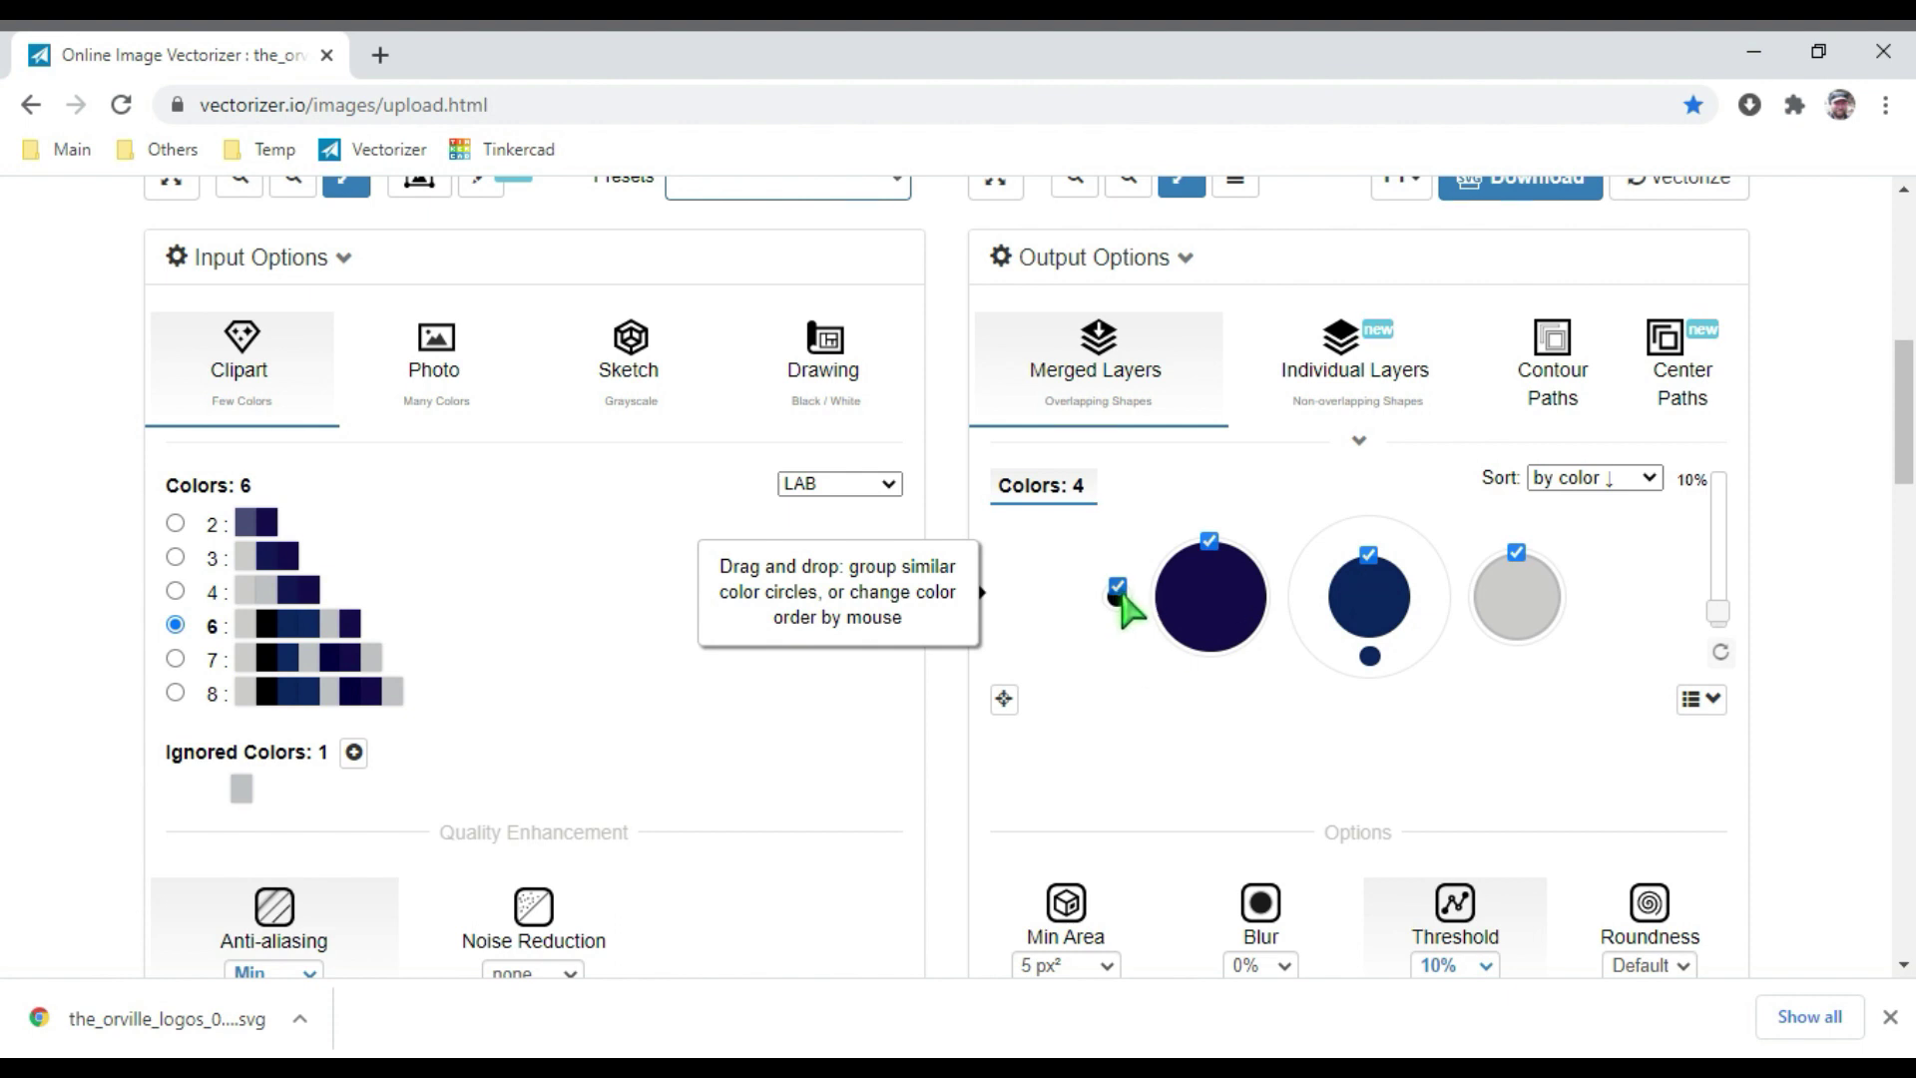
Exclude black, dark blue and gray from the output colors, keeping only dark purple #140F4B, and re-vectorize the logo.
{"action": "scroll", "coordinate": [1137, 609], "scroll_direction": "up", "scroll_amount": 5}
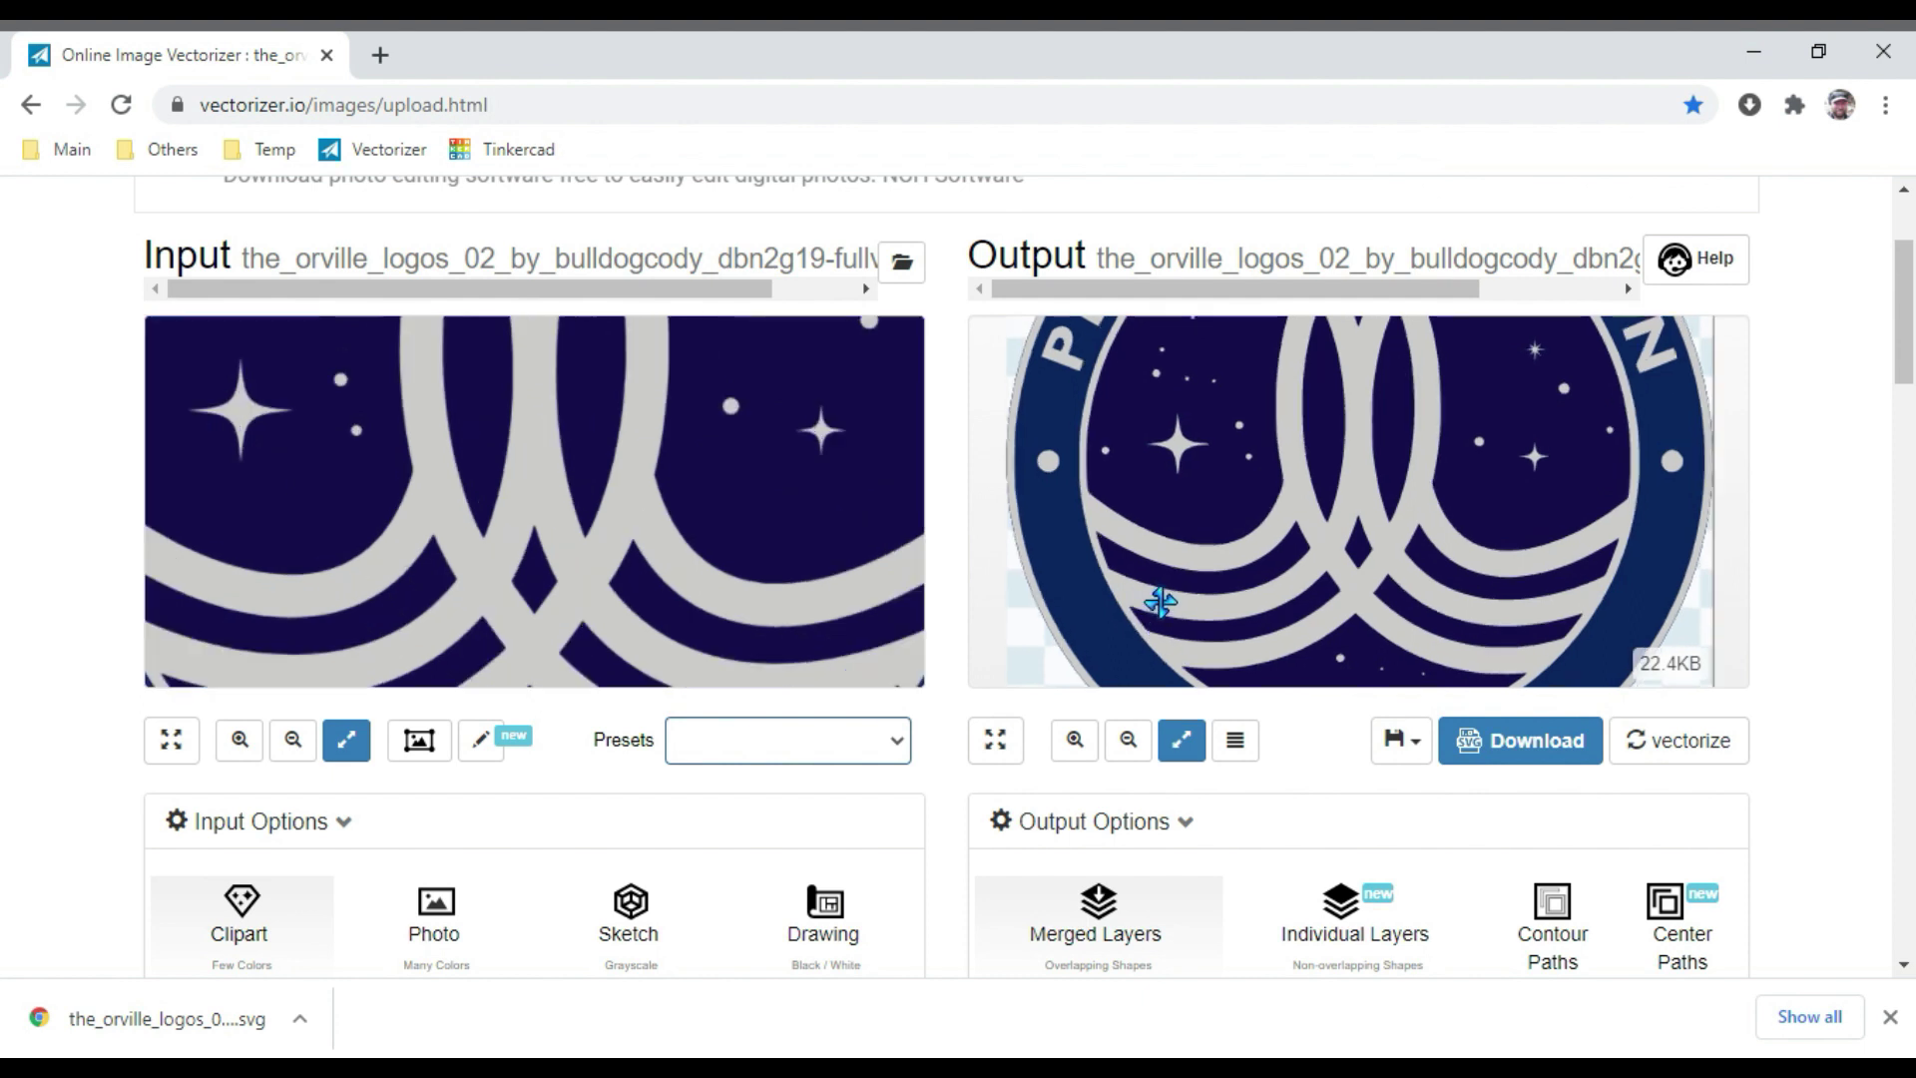
{"action": "scroll", "coordinate": [1157, 604], "scroll_direction": "up", "scroll_amount": 5}
{"action": "scroll", "coordinate": [1171, 636], "scroll_direction": "down", "scroll_amount": 5}
{"action": "left_click_drag", "start_coordinate": [1903, 299], "coordinate": [1884, 454]}
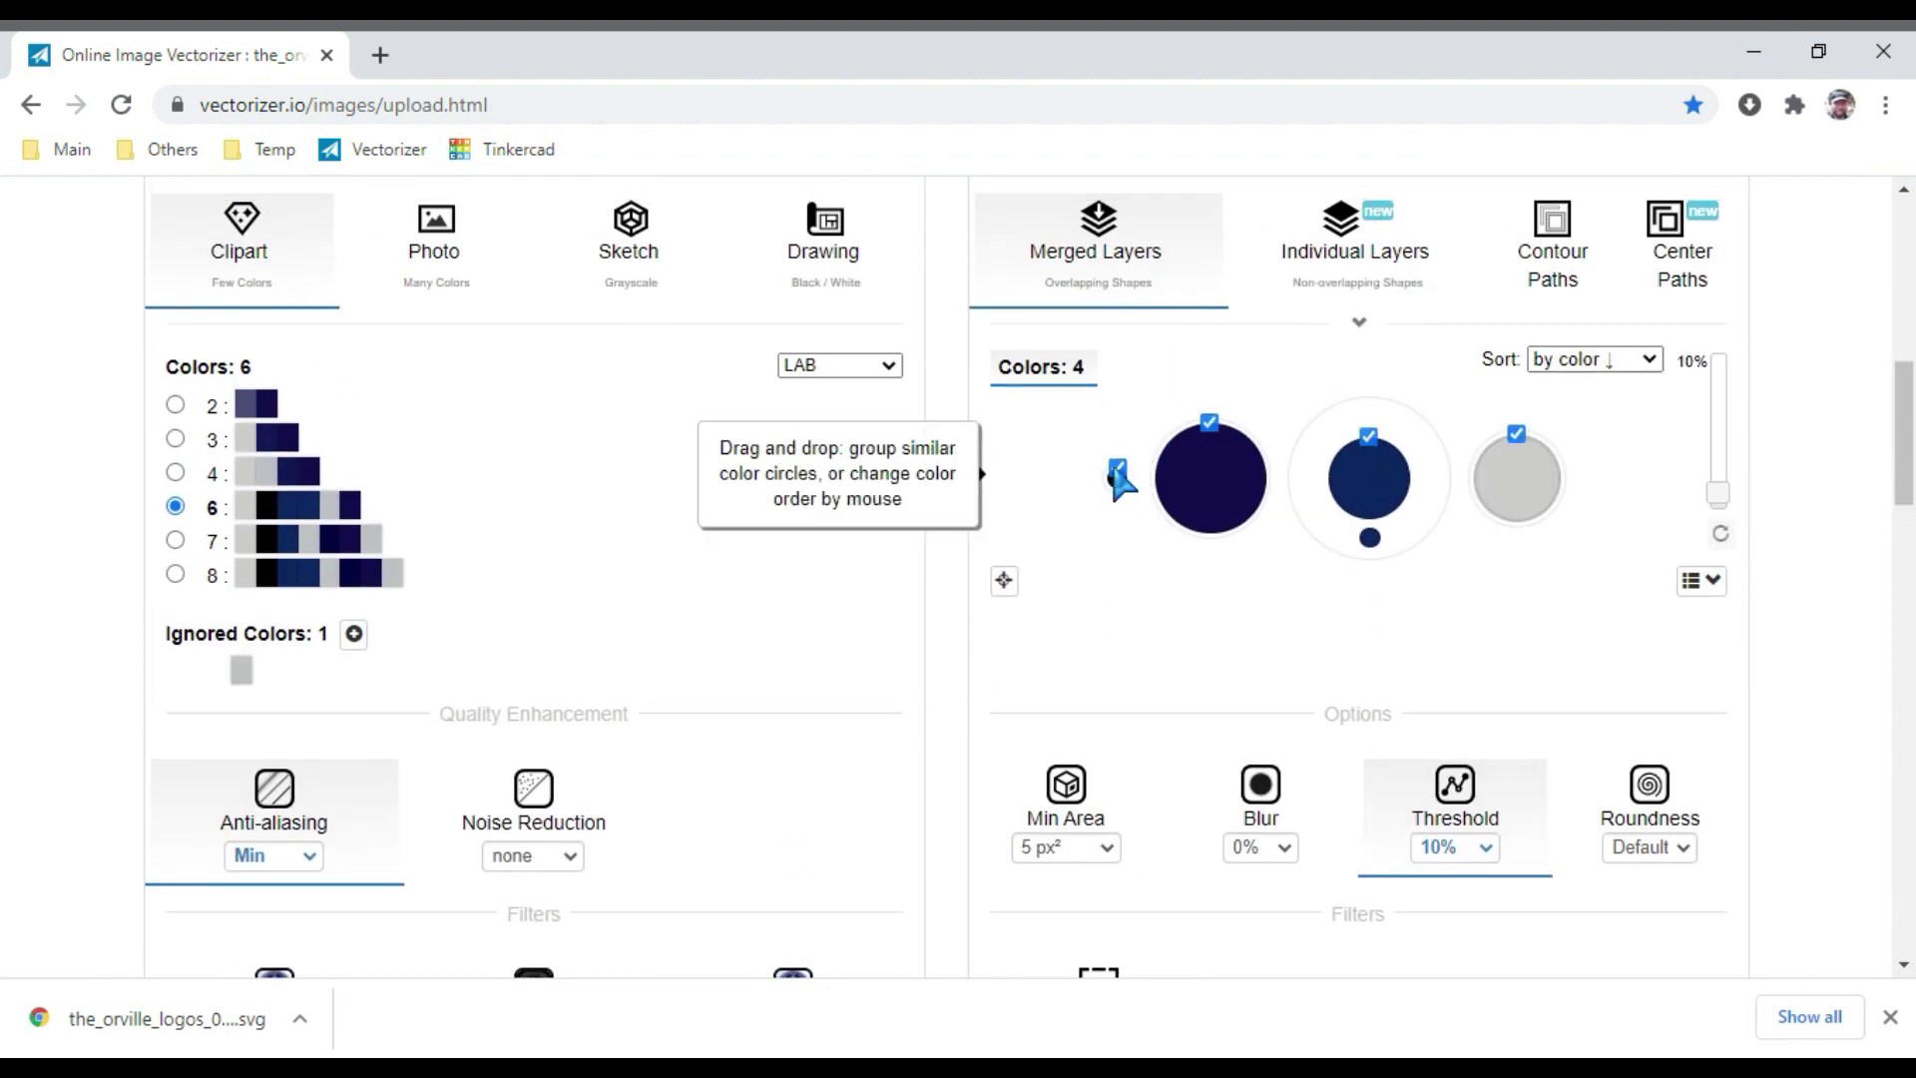
{"action": "left_click", "coordinate": [1118, 475]}
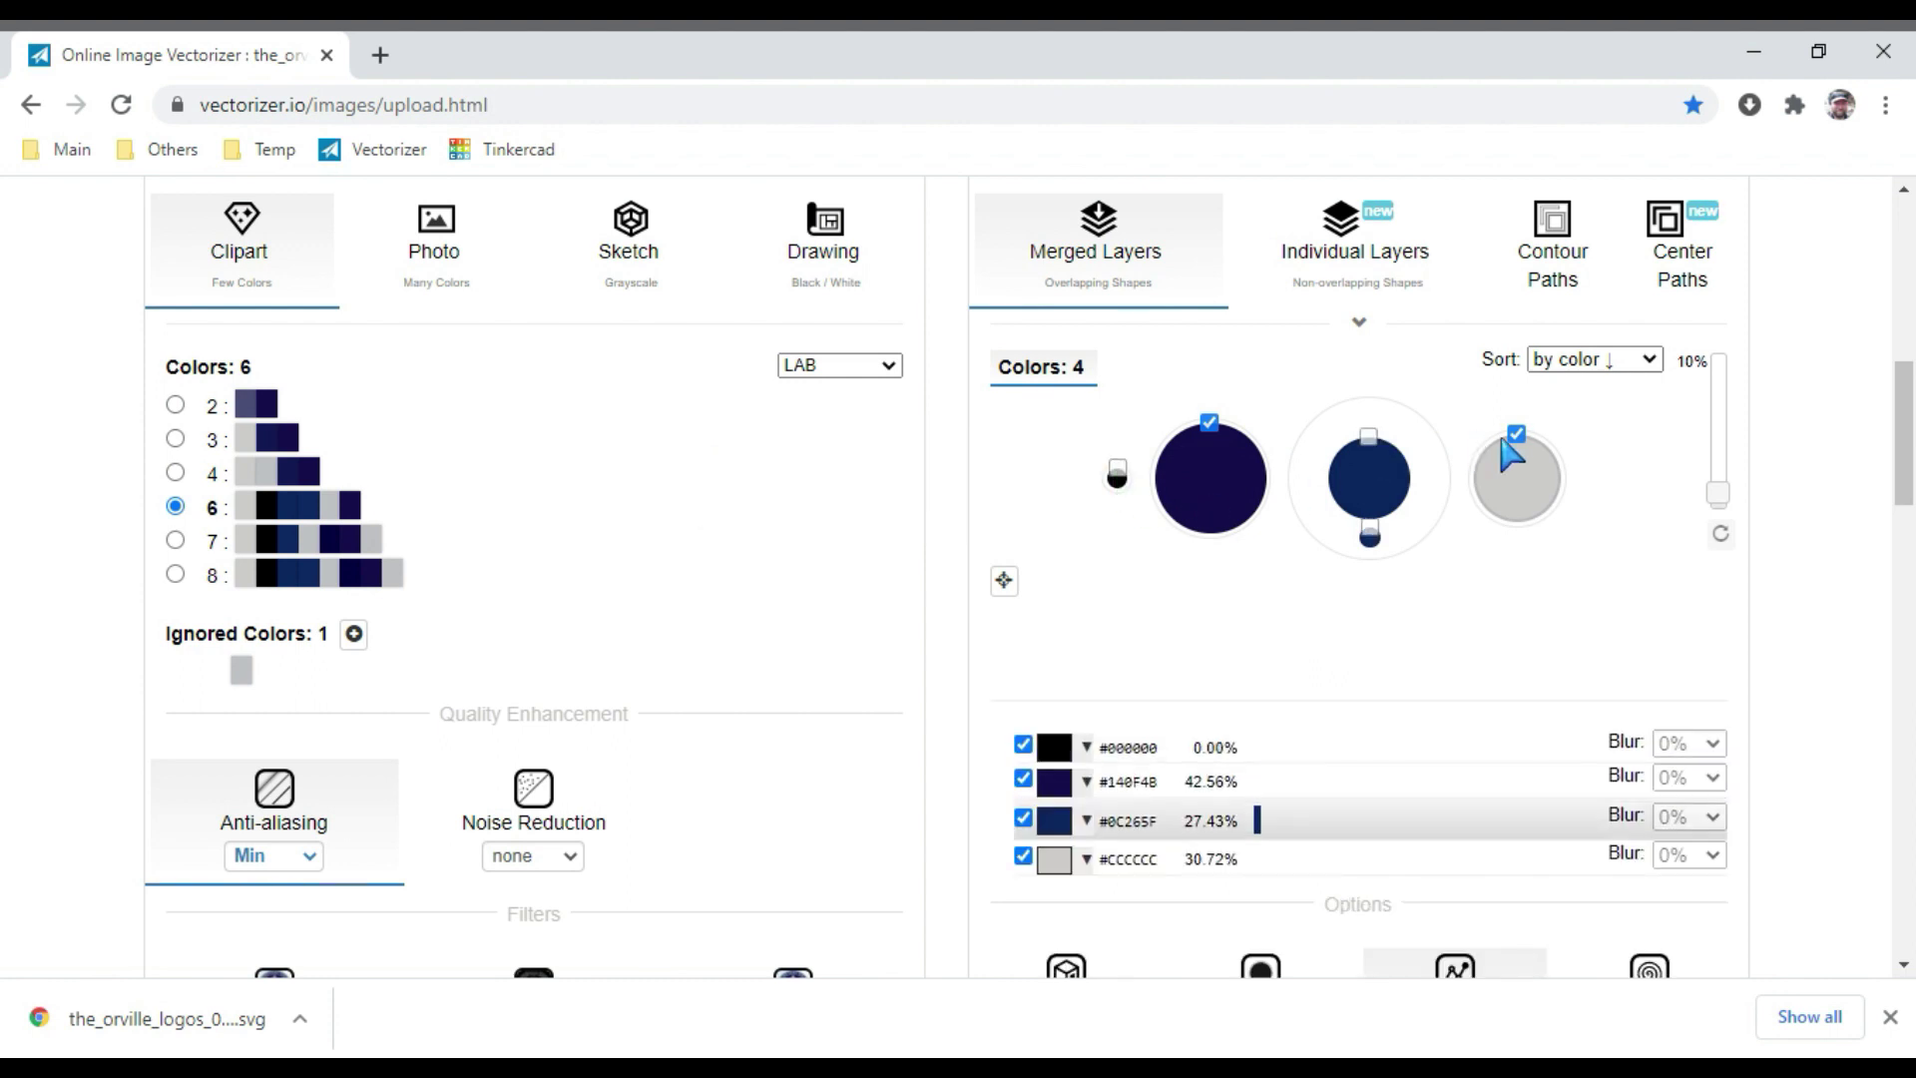
{"action": "left_click", "coordinate": [1226, 500]}
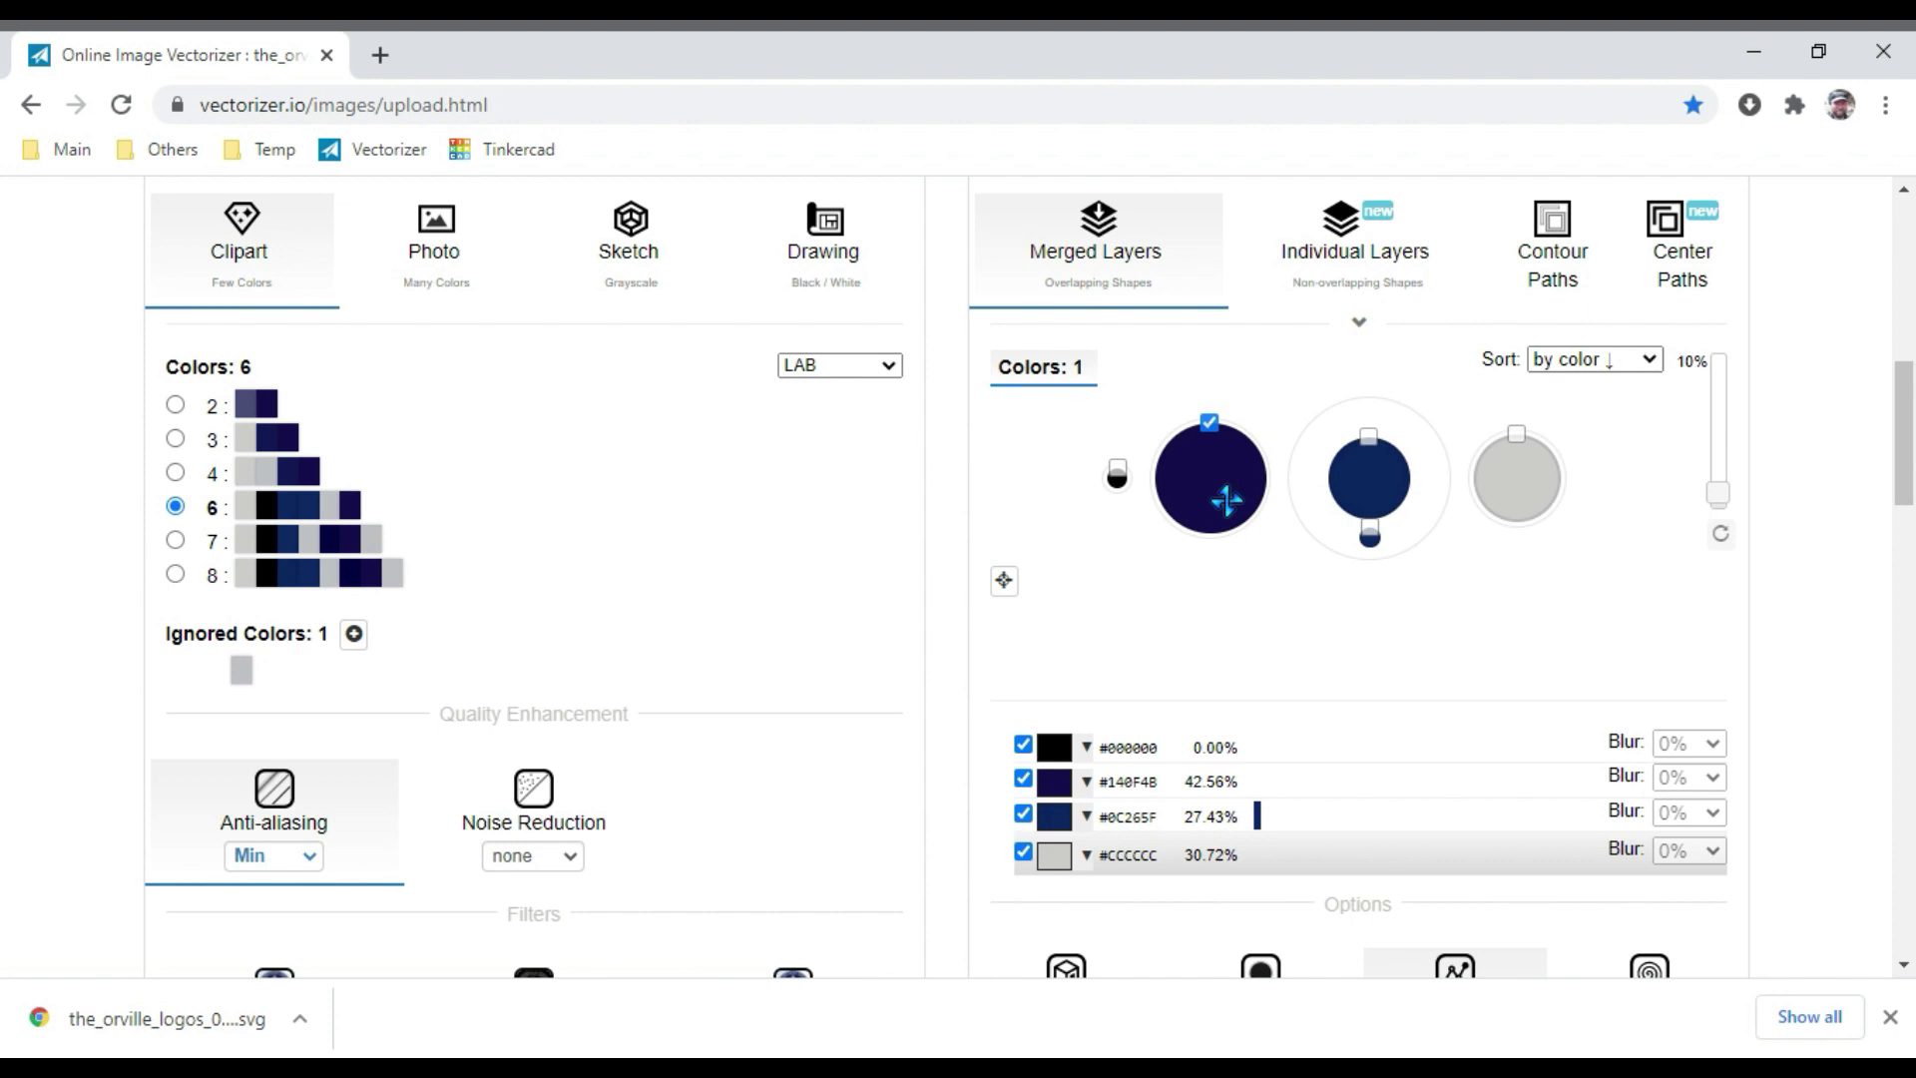
{"action": "left_click_drag", "start_coordinate": [1904, 454], "coordinate": [1904, 339]}
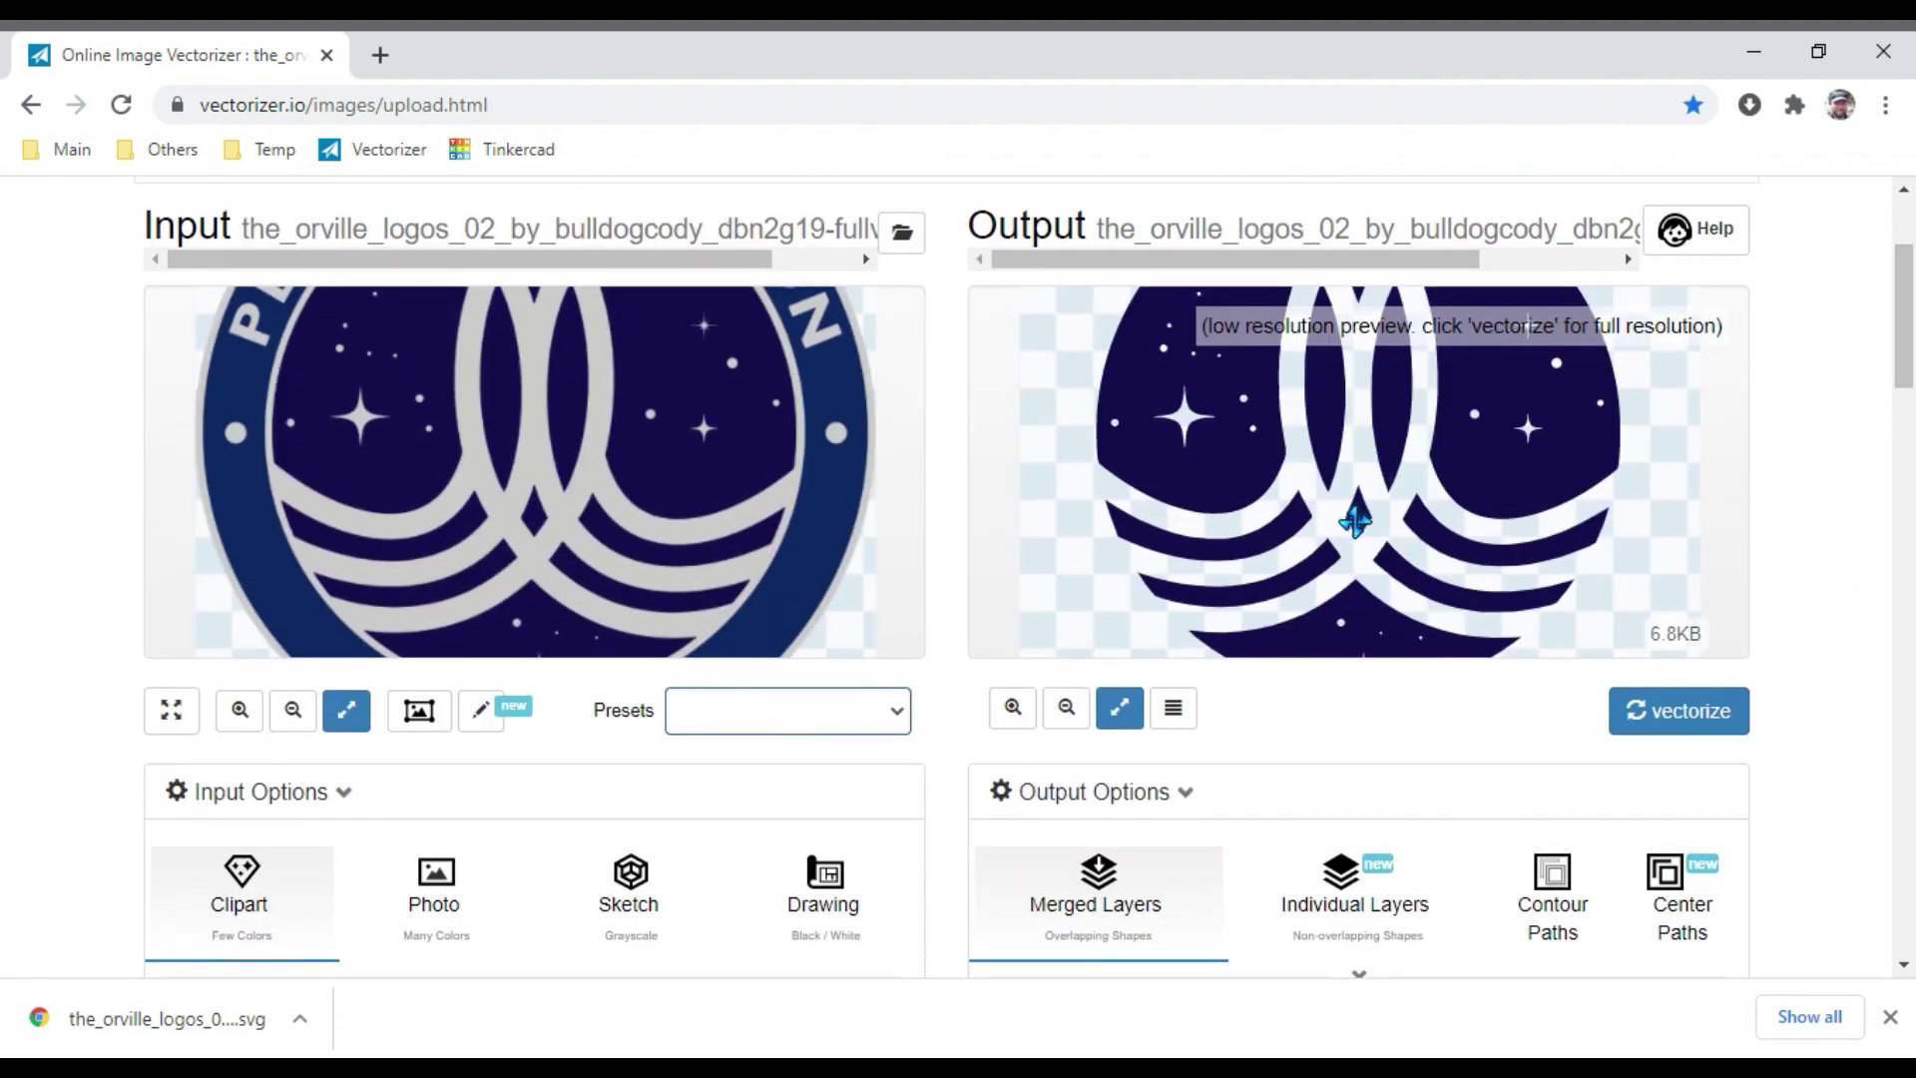
{"action": "scroll", "coordinate": [1354, 520], "scroll_direction": "down", "scroll_amount": 3}
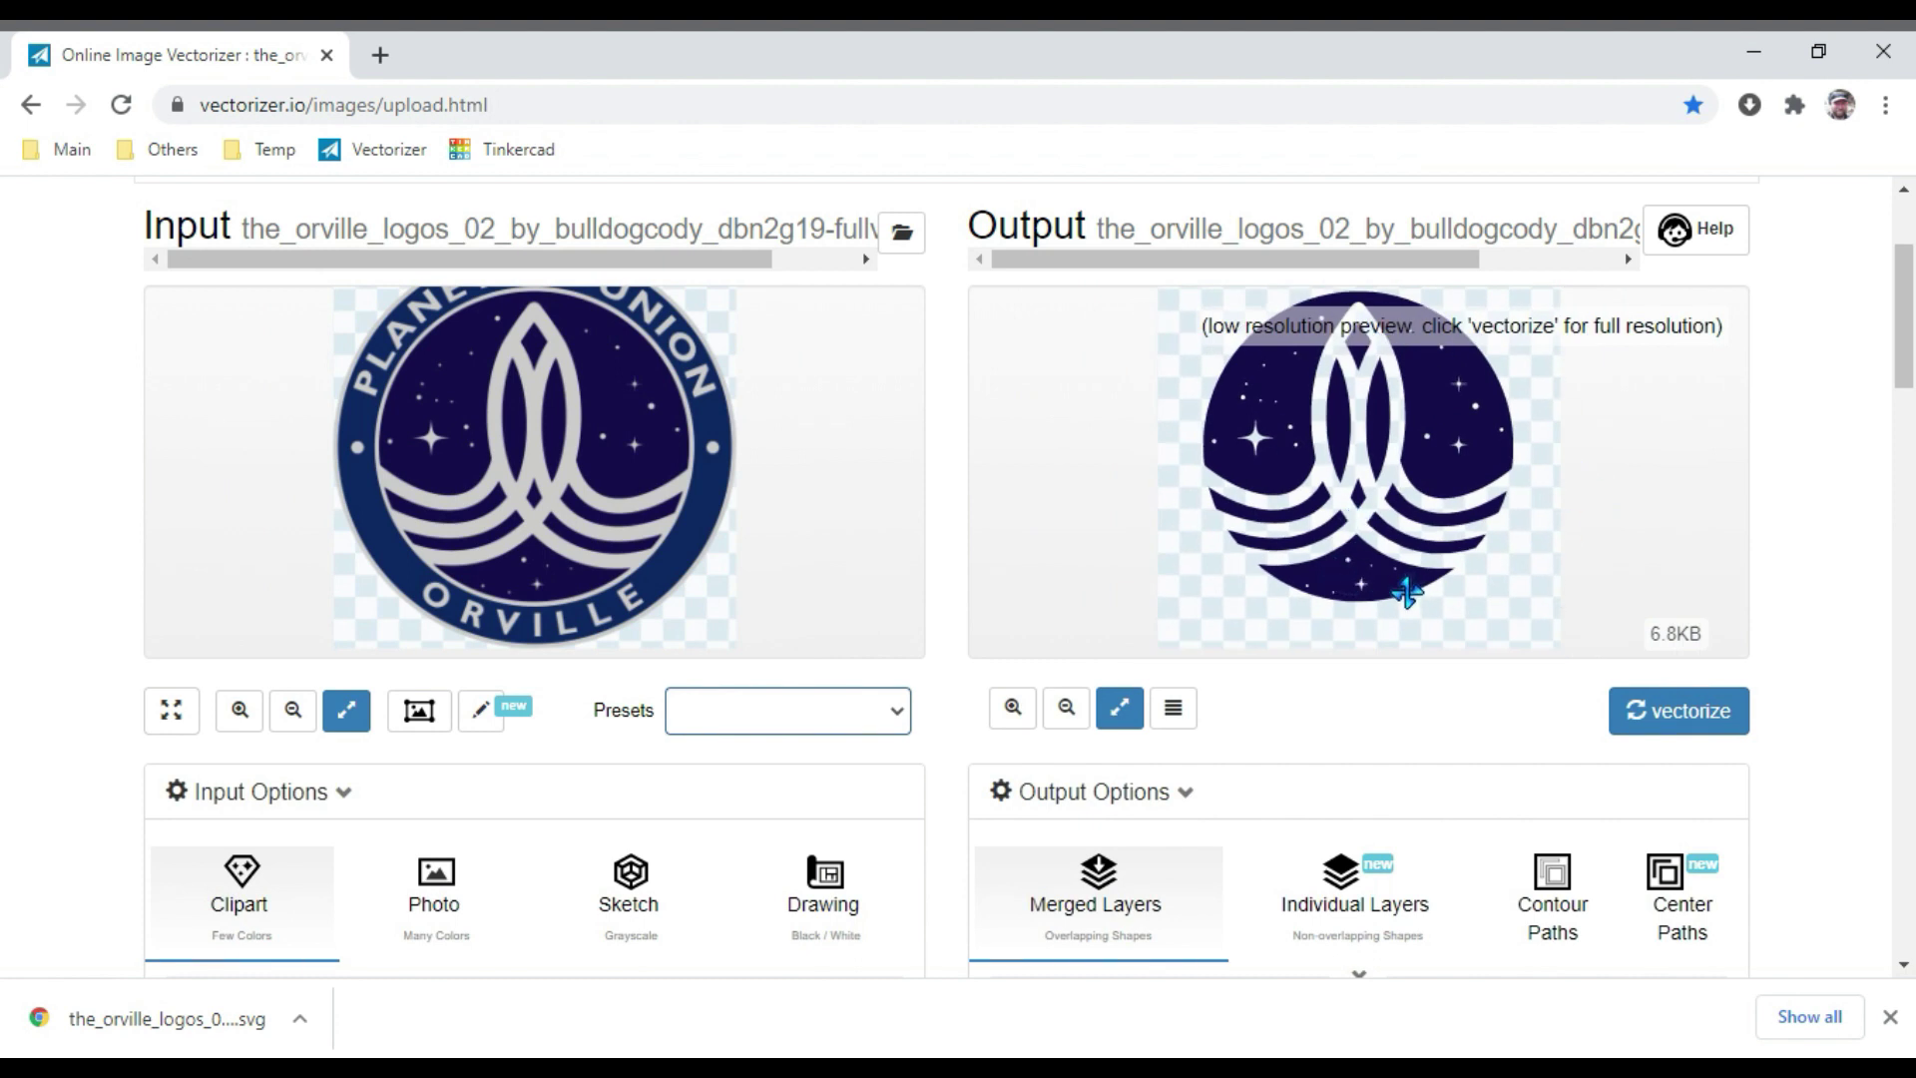
{"action": "left_click", "coordinate": [1729, 714]}
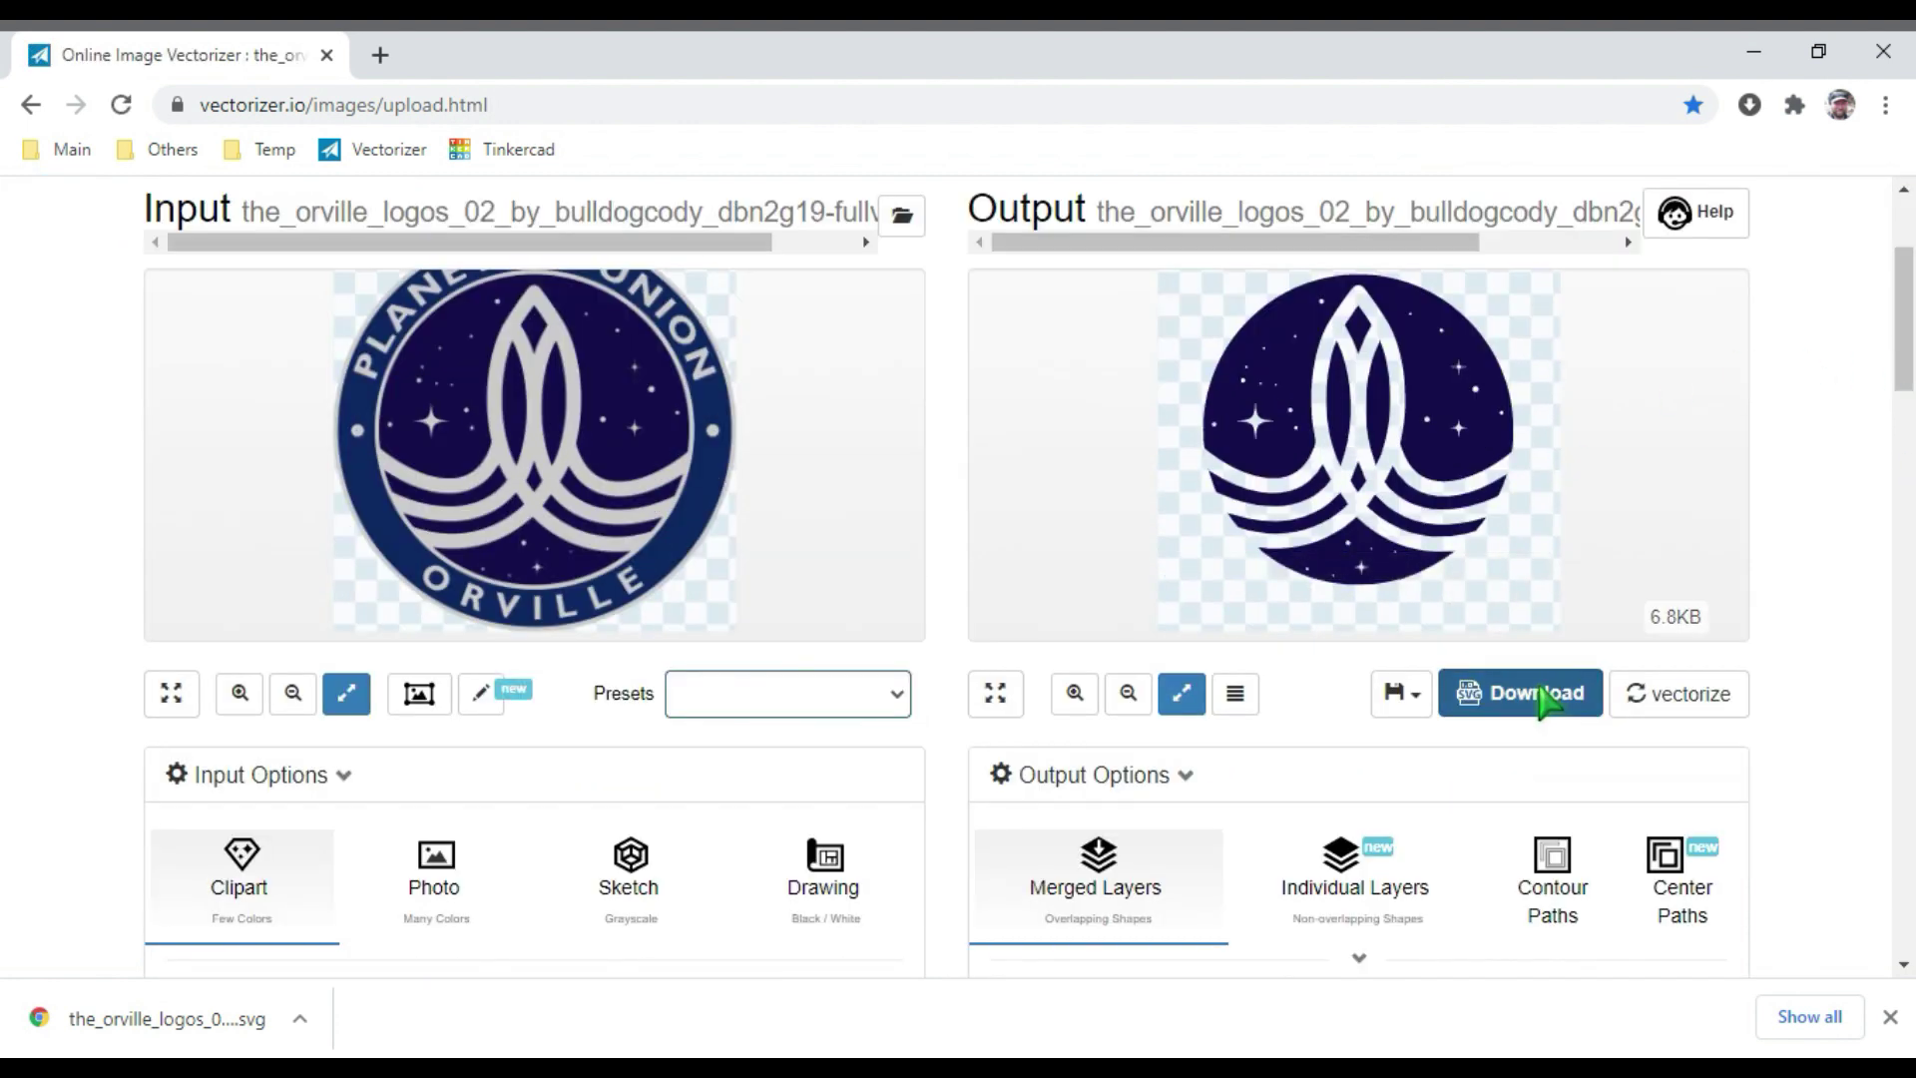
Download the dark-purple-only vector logo as an SVG, selecting the three cat images in the verification.
{"action": "left_click", "coordinate": [1542, 699]}
{"action": "left_click", "coordinate": [683, 731]}
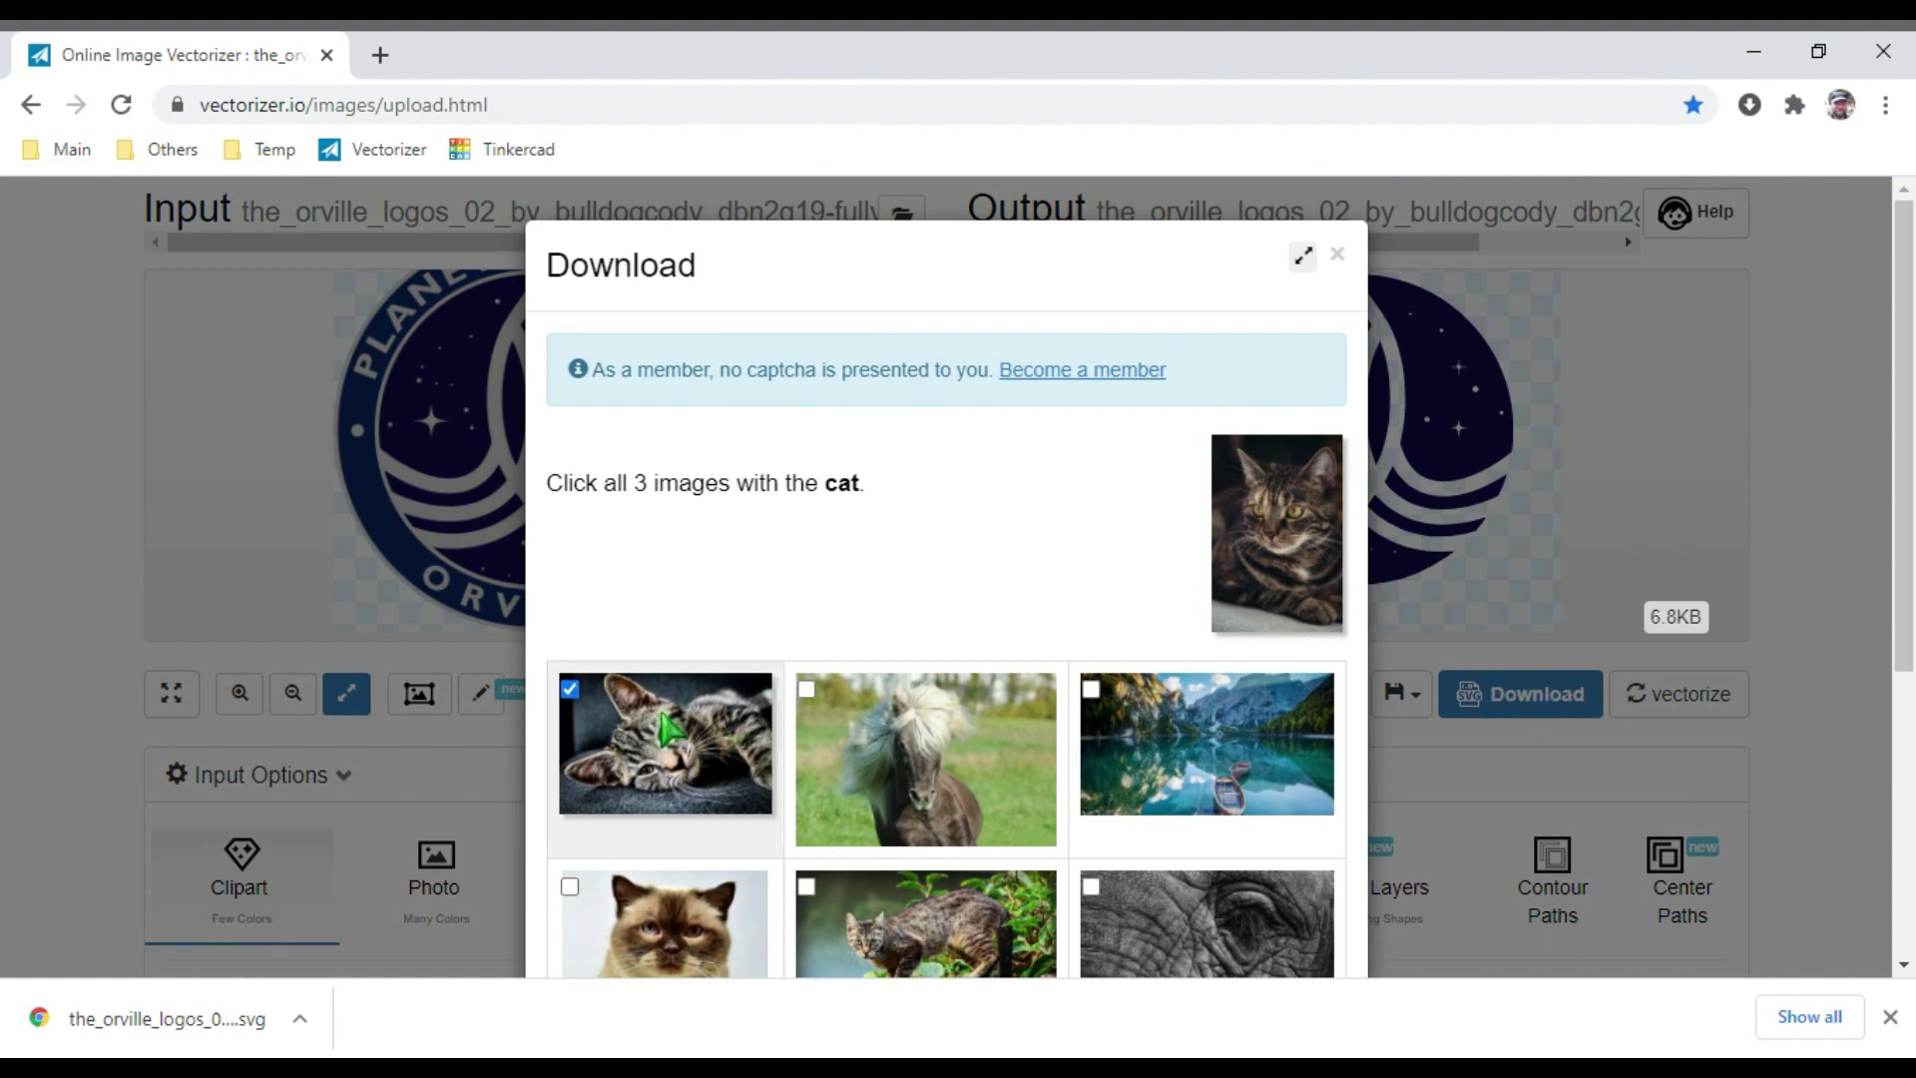
{"action": "scroll", "coordinate": [959, 727], "scroll_direction": "down", "scroll_amount": 3}
{"action": "left_click", "coordinate": [960, 726]}
{"action": "left_click", "coordinate": [756, 697]}
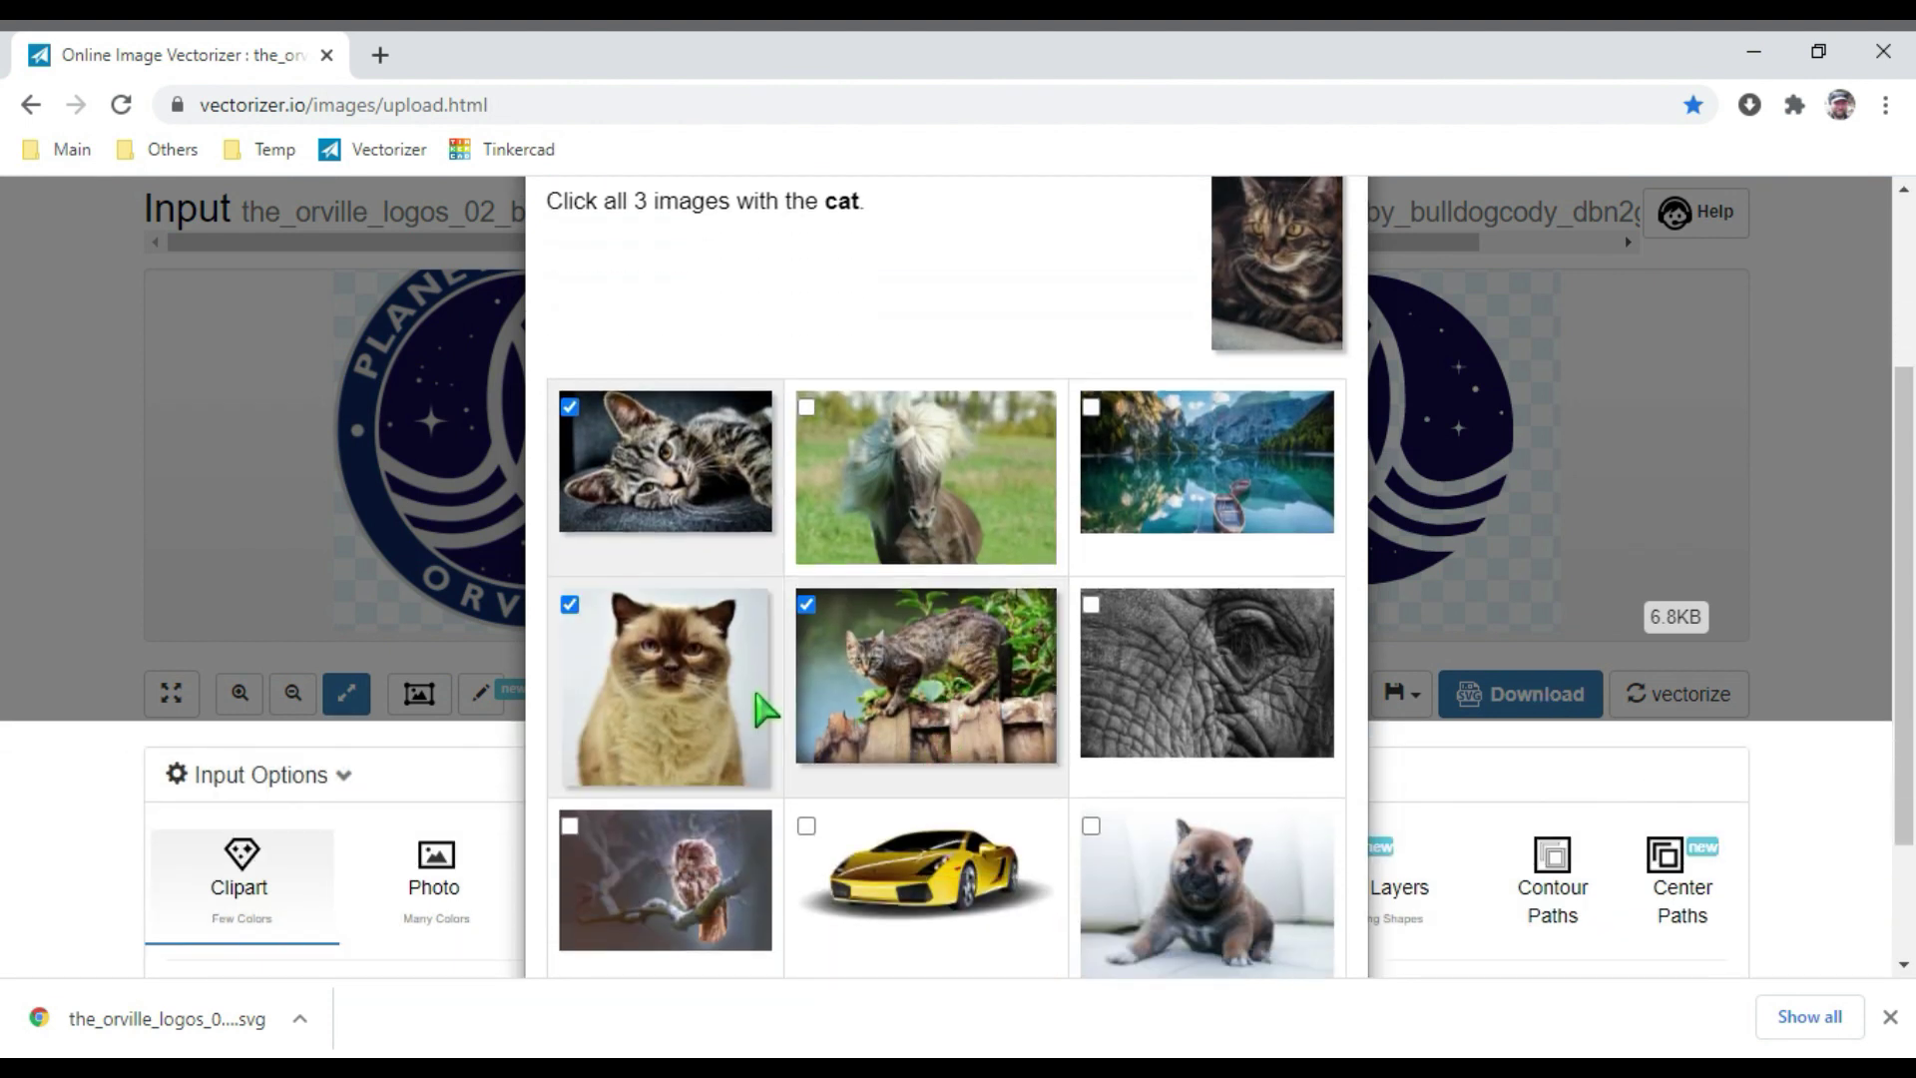
{"action": "scroll", "coordinate": [928, 673], "scroll_direction": "down", "scroll_amount": 2}
{"action": "left_click", "coordinate": [1267, 897]}
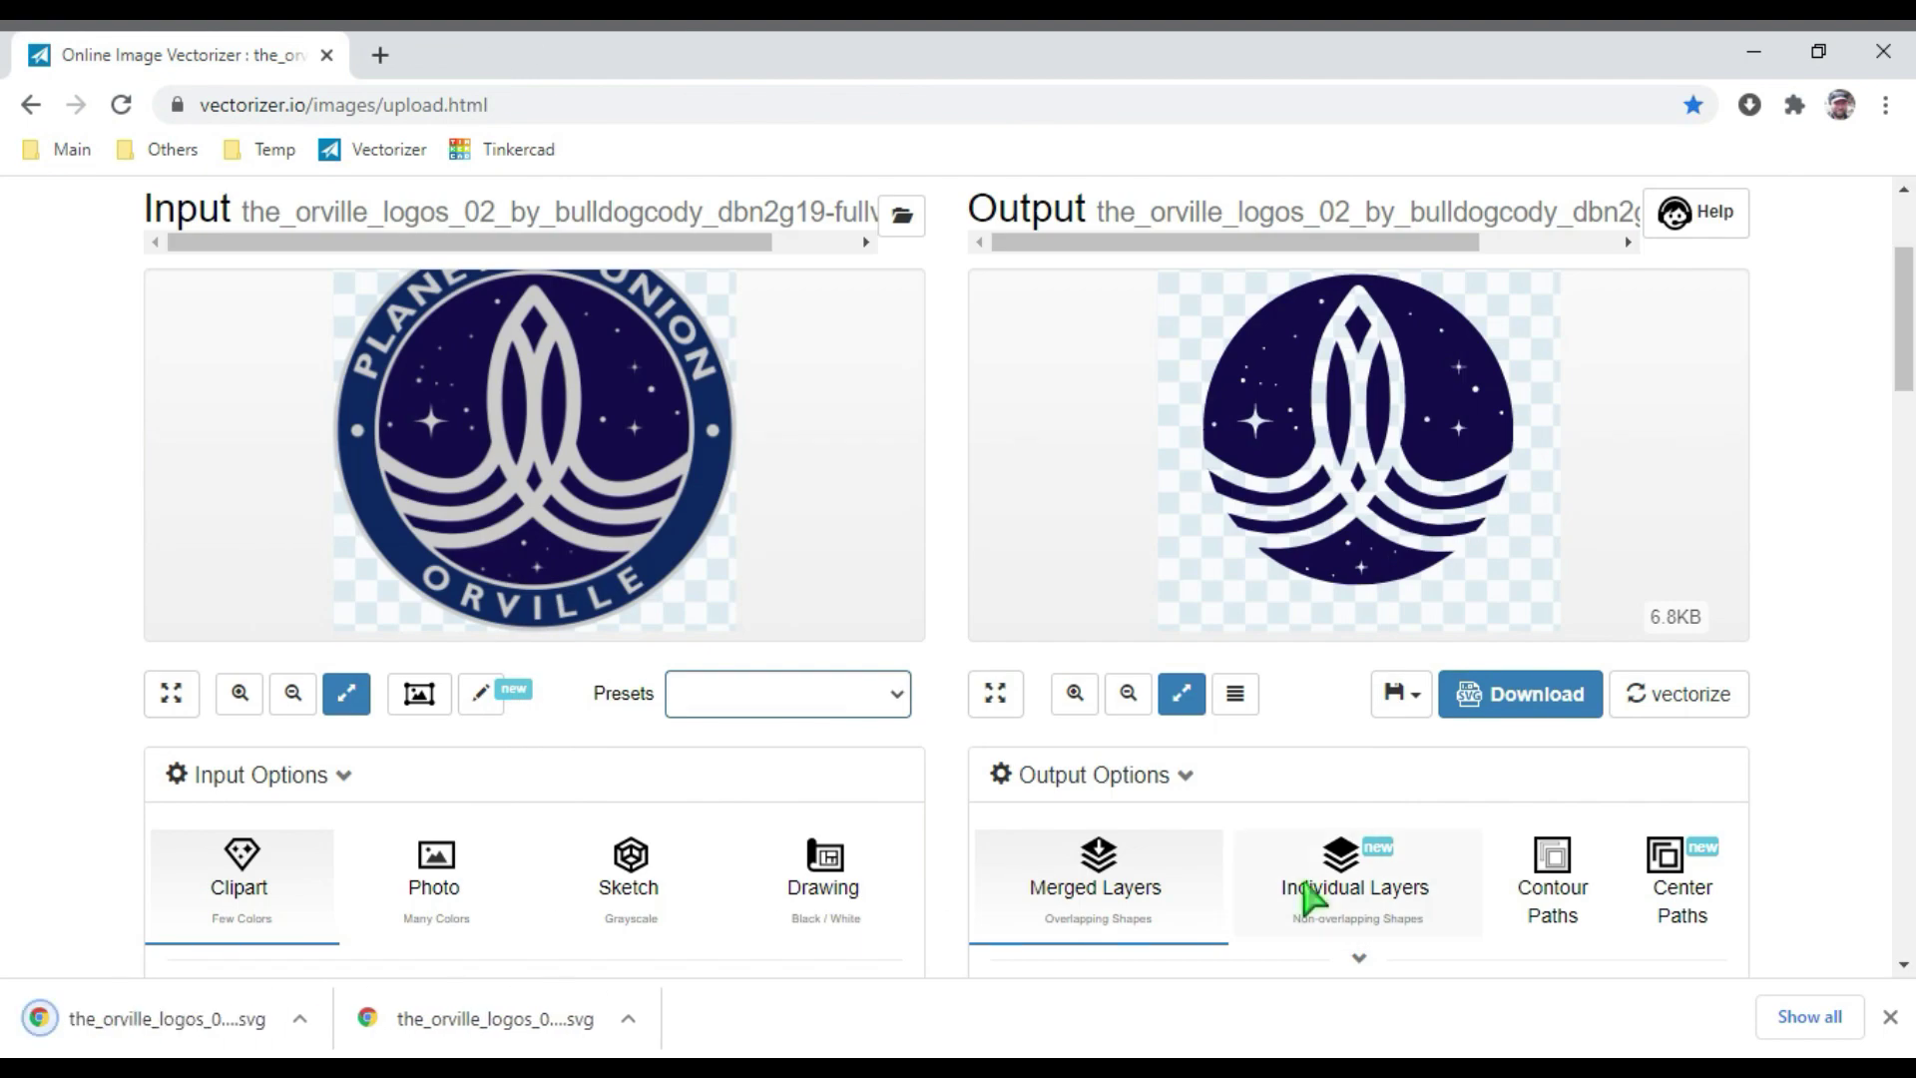
Exclude dark purple #140F4B from the output colors, include the dark blue #0C265F group instead, and re-vectorize the logo.
{"action": "left_click_drag", "start_coordinate": [1910, 329], "coordinate": [1910, 421]}
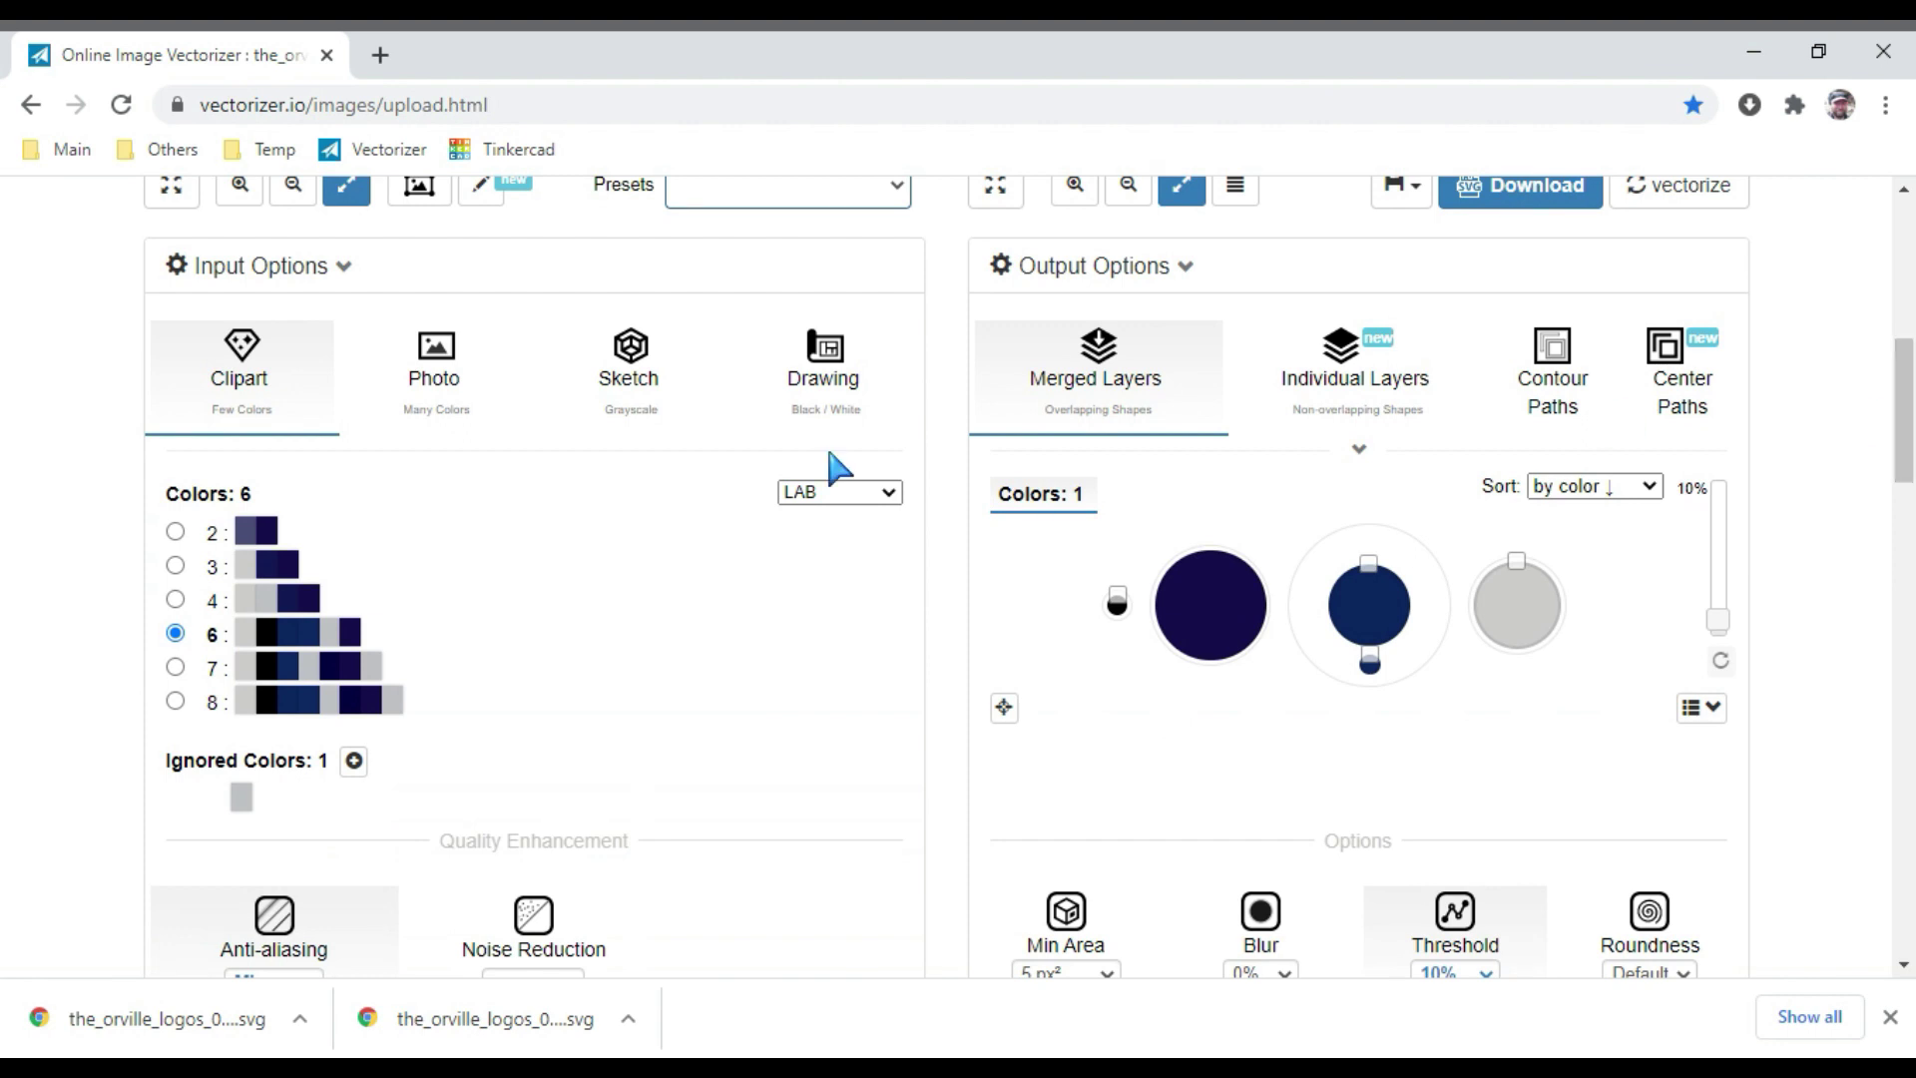
{"action": "left_click", "coordinate": [1215, 552]}
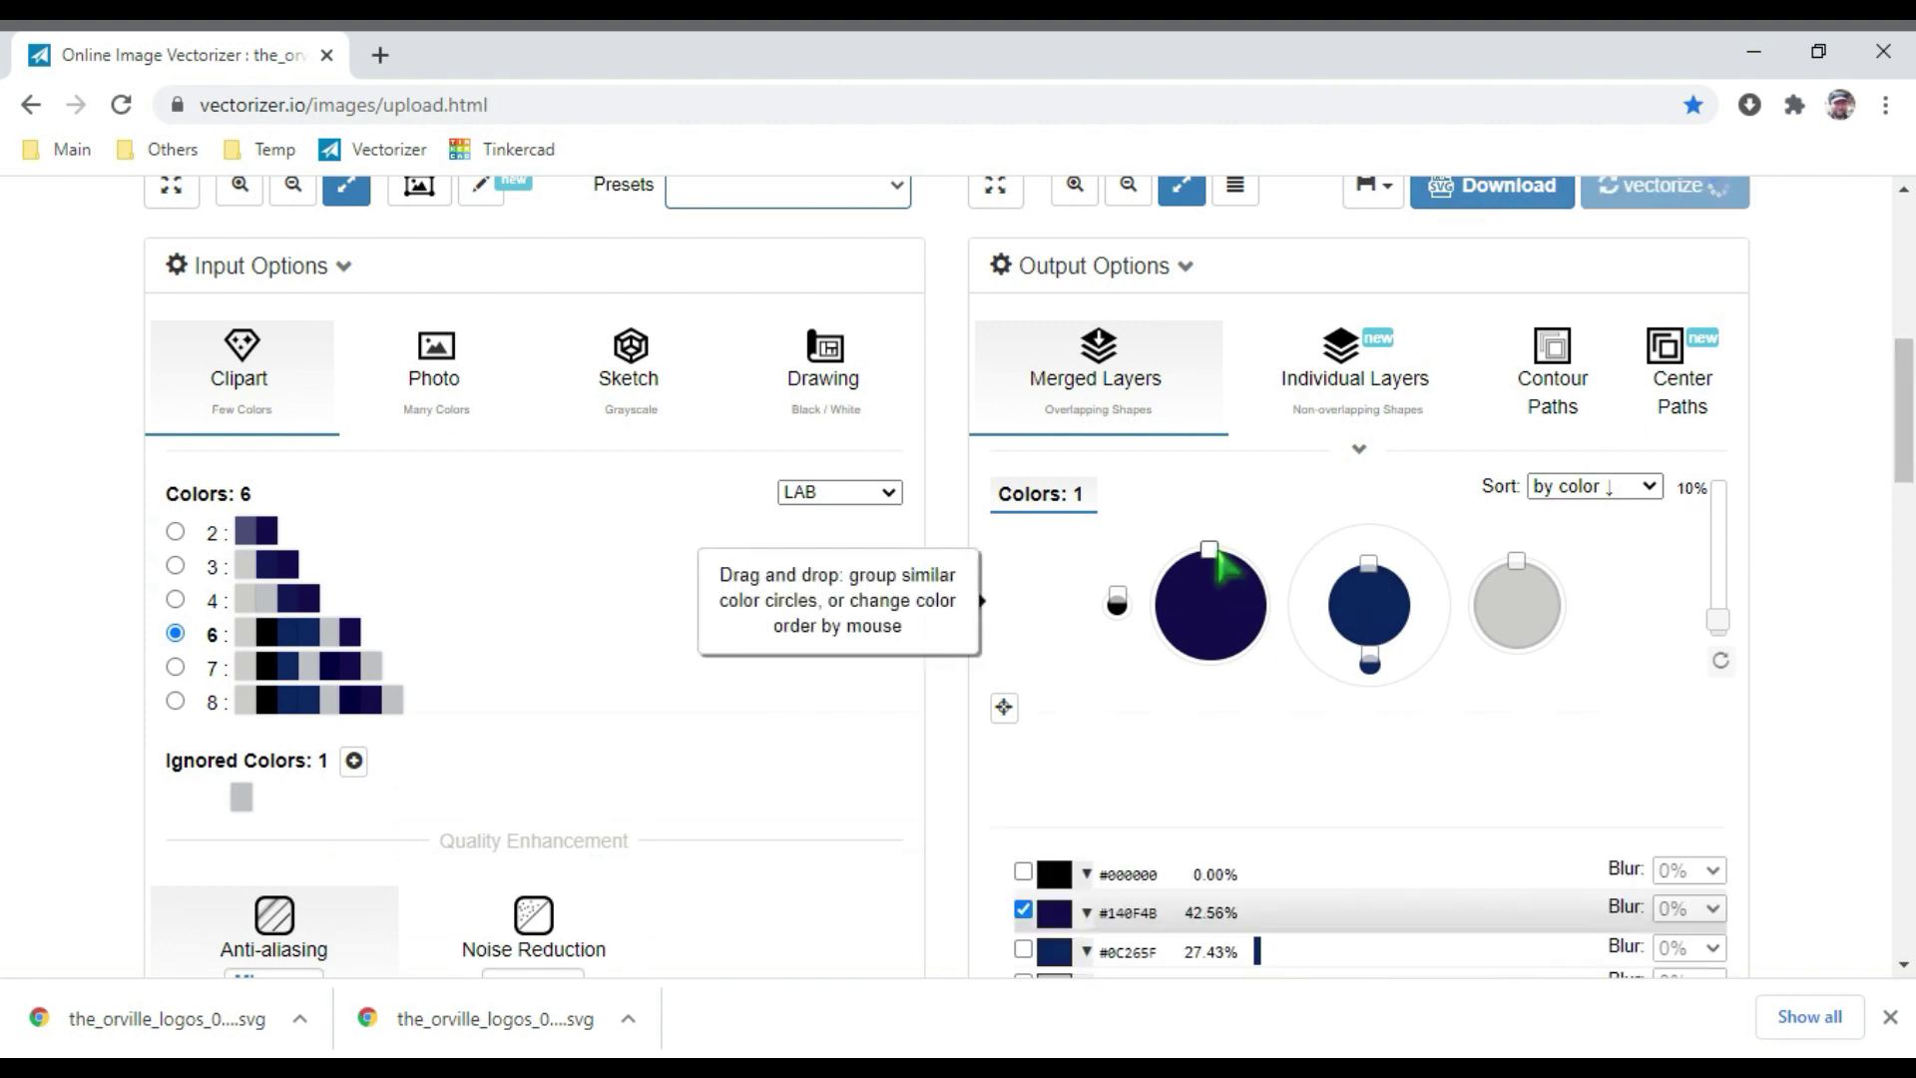
{"action": "left_click", "coordinate": [1372, 568]}
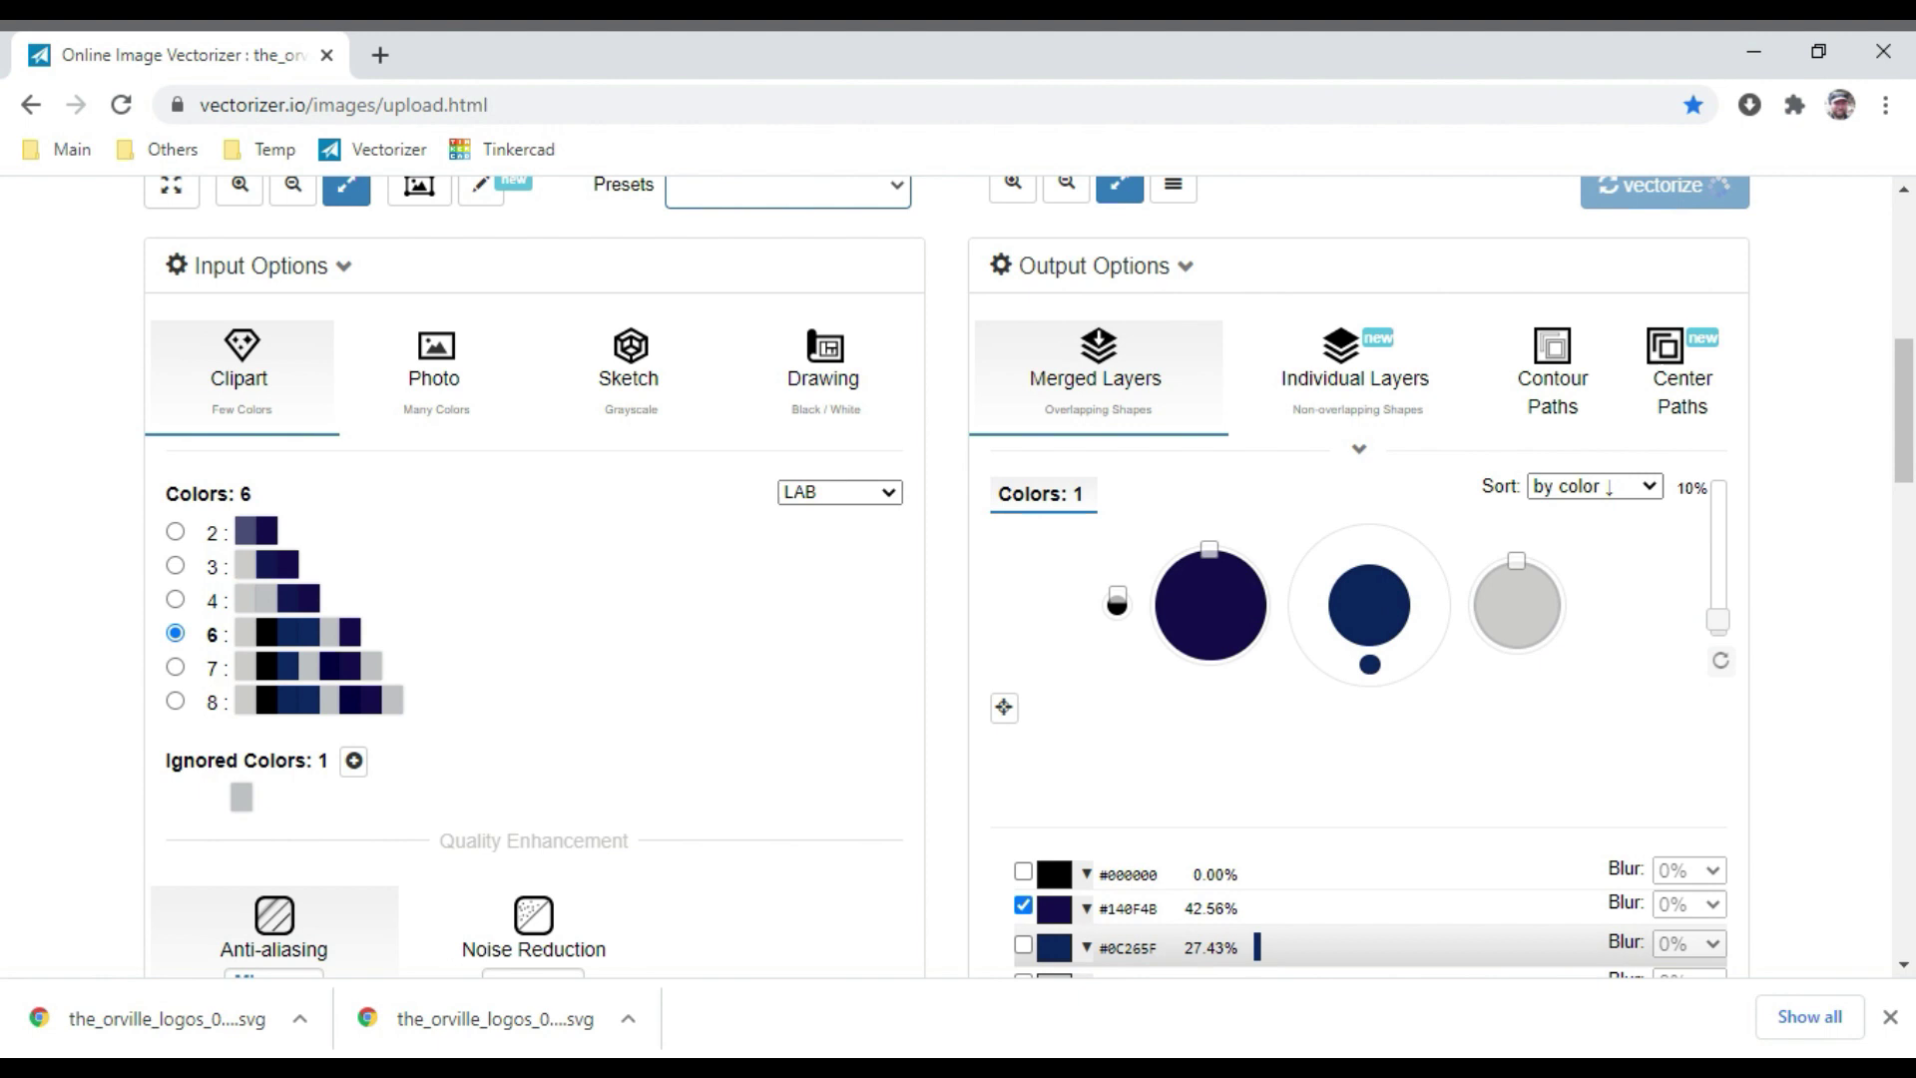
{"action": "left_click_drag", "start_coordinate": [1903, 445], "coordinate": [1904, 325]}
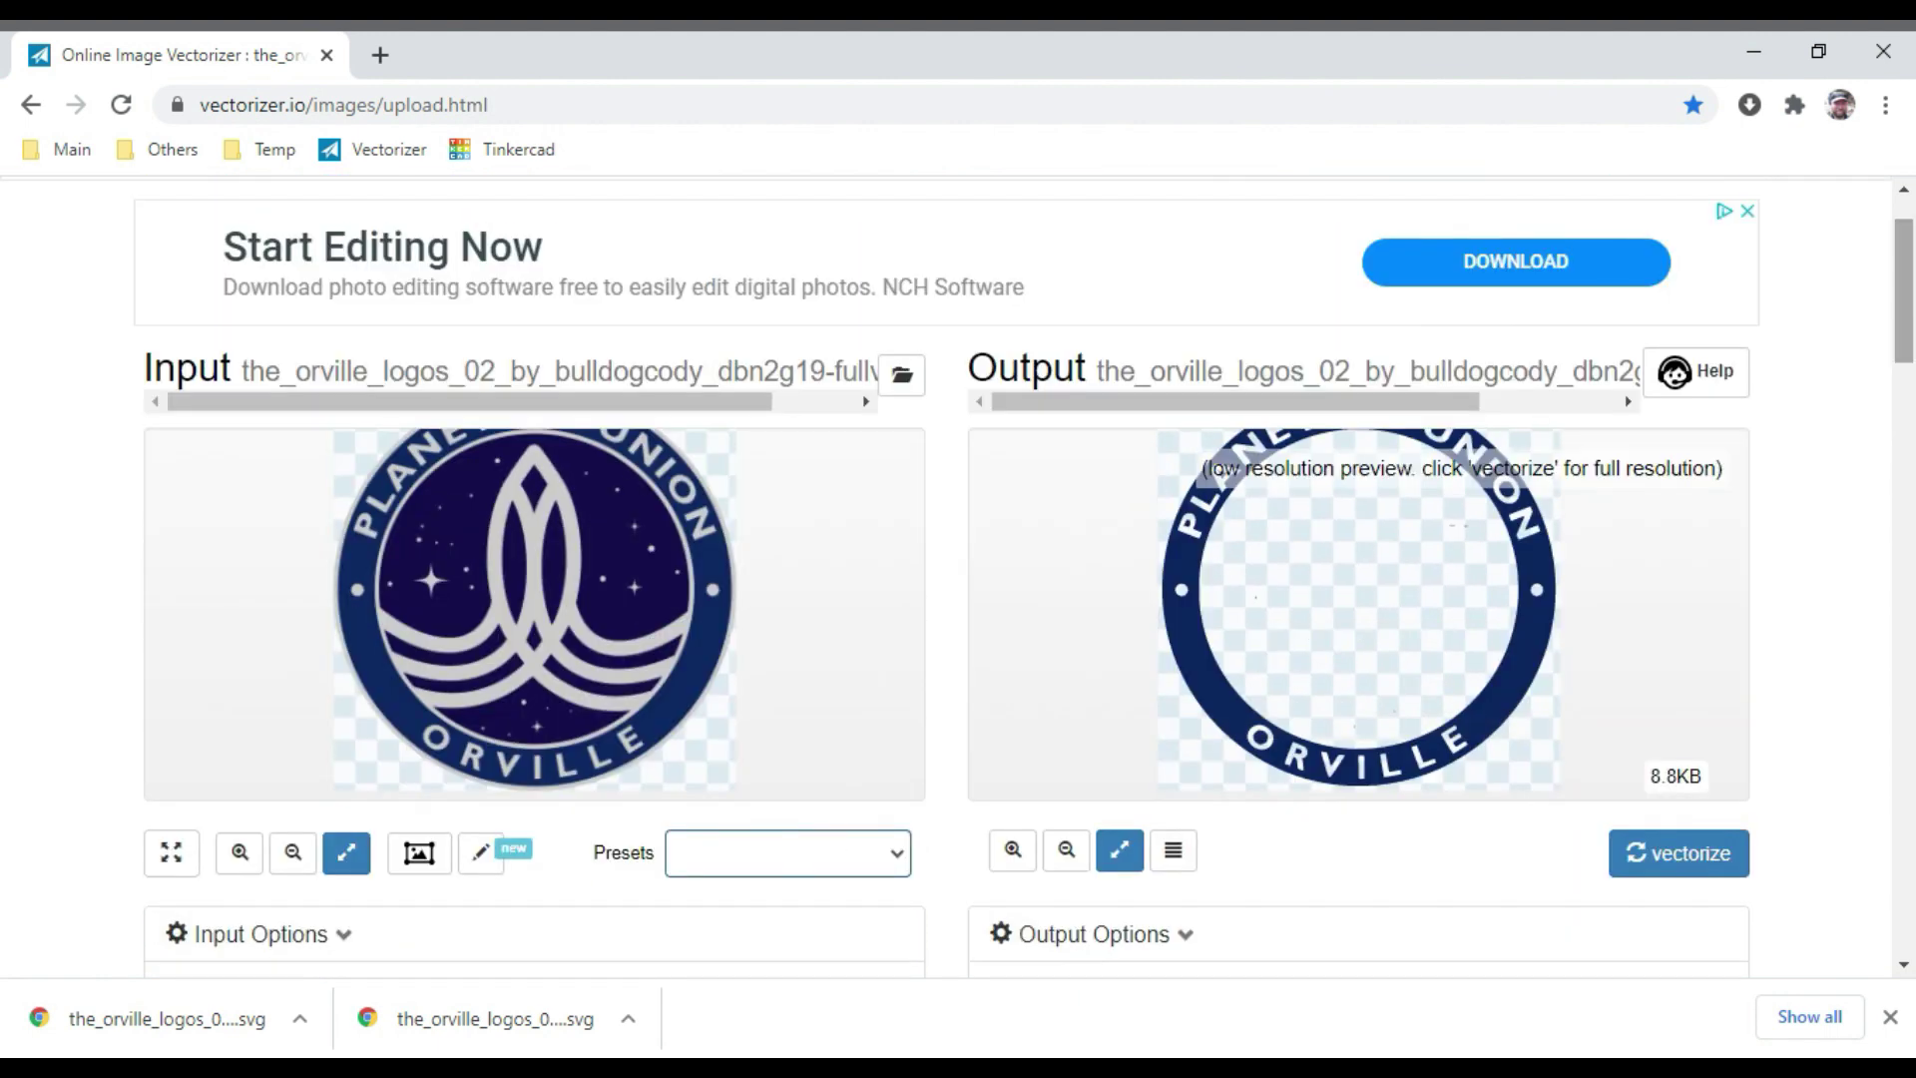
{"action": "mouse_move", "coordinate": [1274, 547]}
{"action": "left_mouse_down"}
{"action": "mouse_move", "coordinate": [1275, 612]}
{"action": "mouse_move", "coordinate": [1284, 555]}
{"action": "left_mouse_up"}
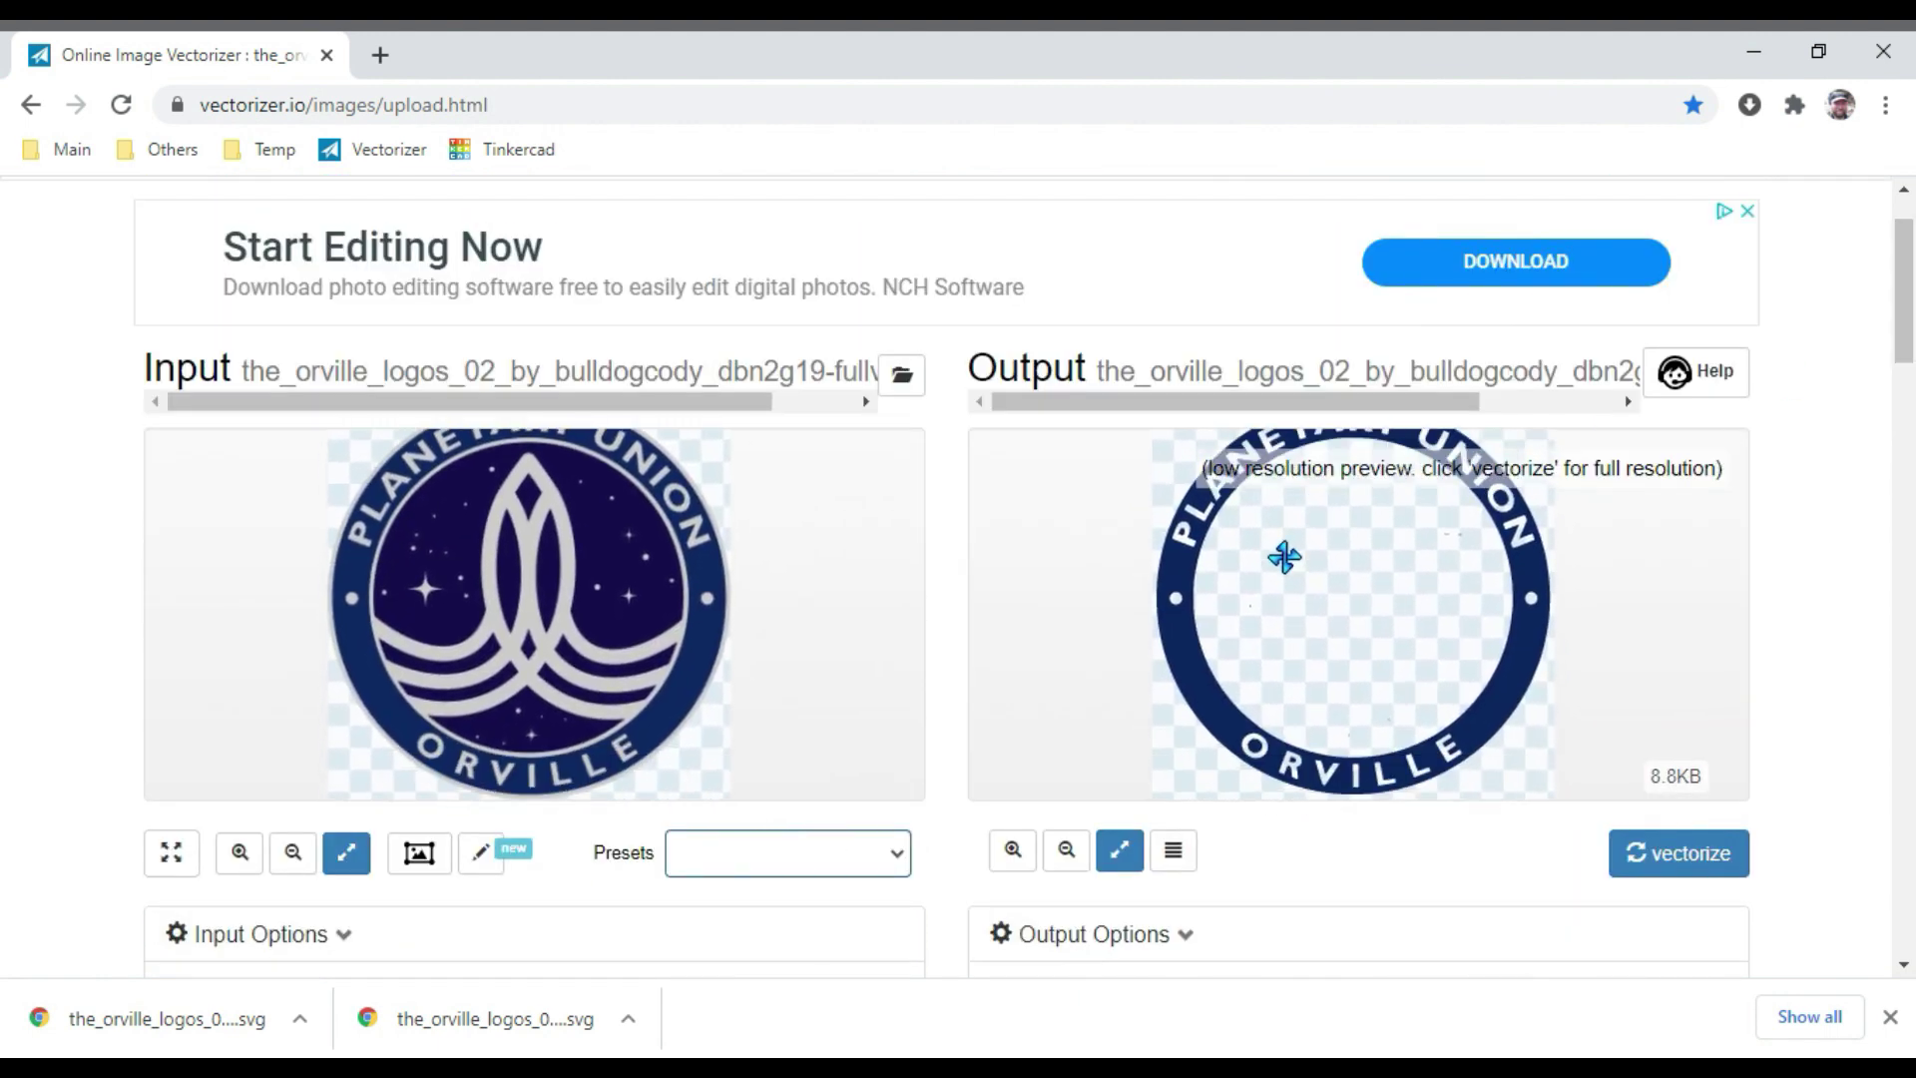
{"action": "scroll", "coordinate": [1821, 599], "scroll_direction": "down", "scroll_amount": 4}
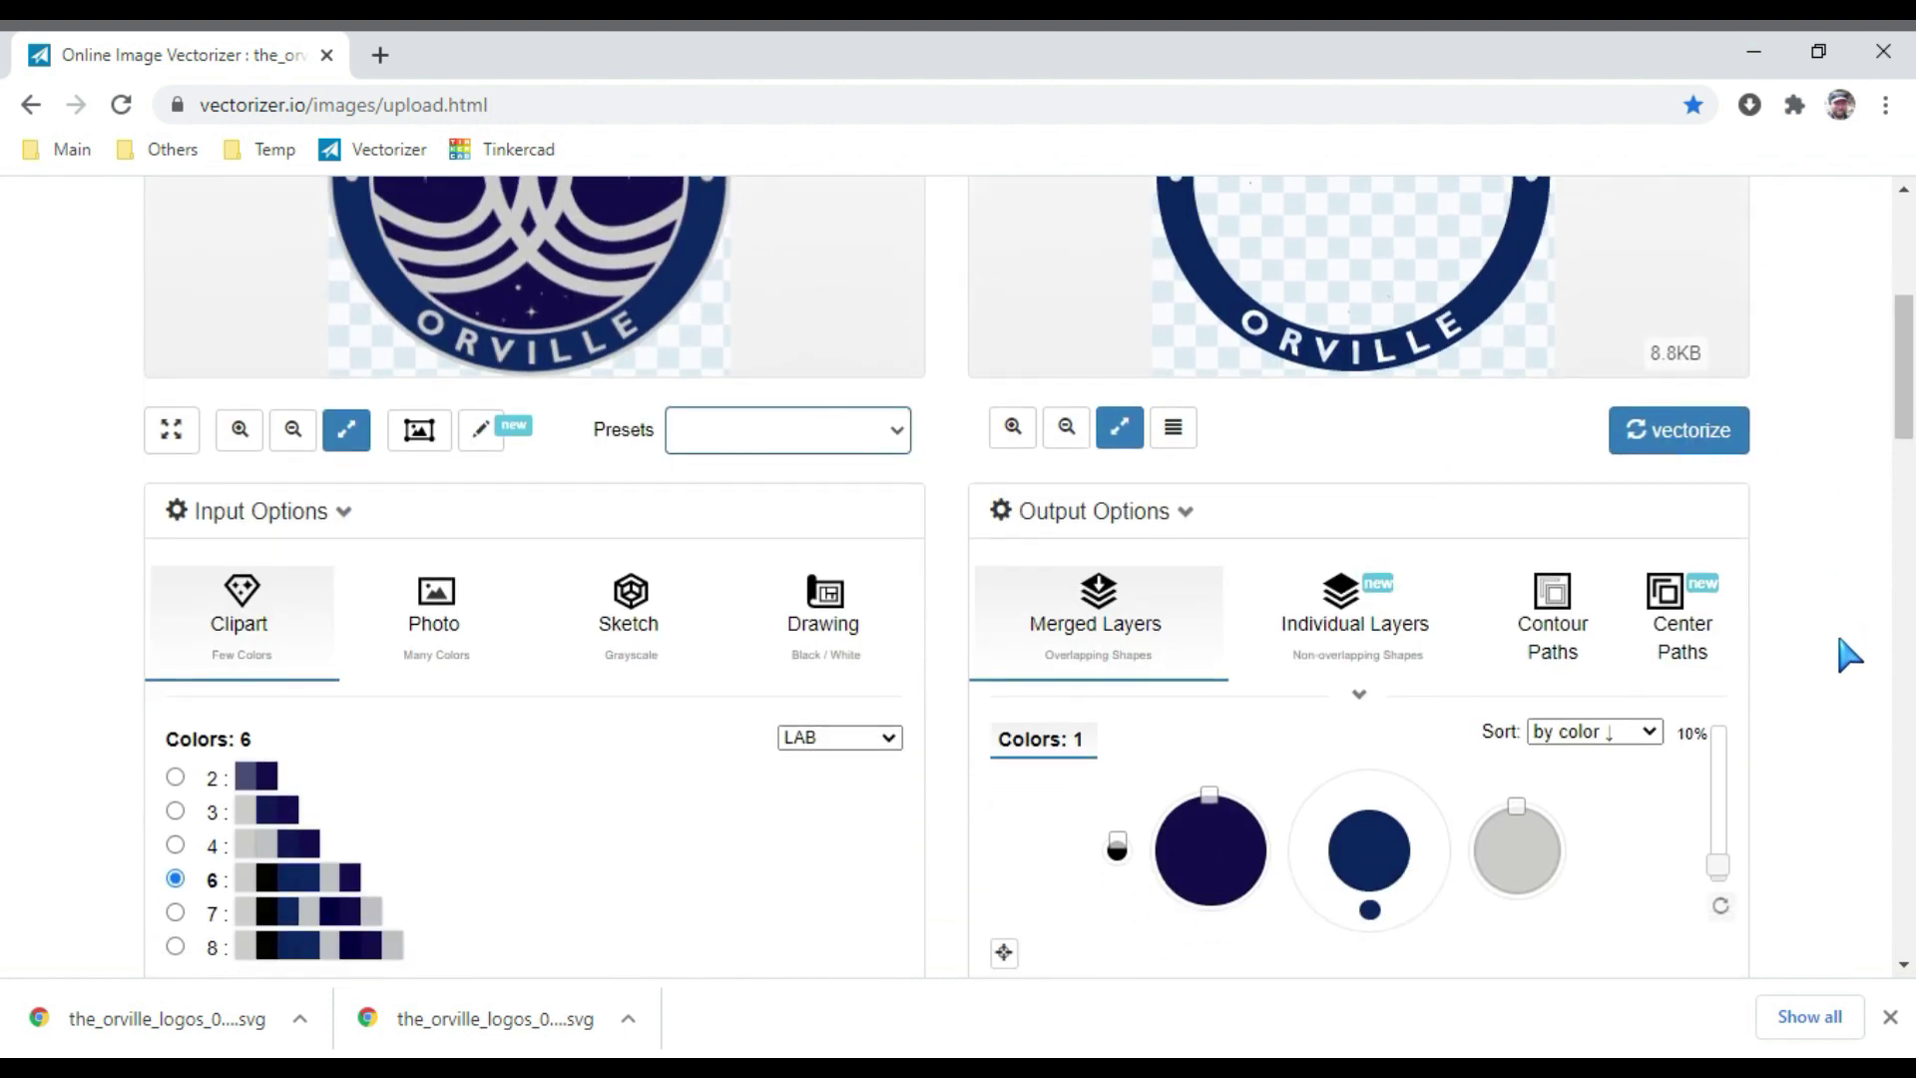
{"action": "left_click", "coordinate": [1696, 446]}
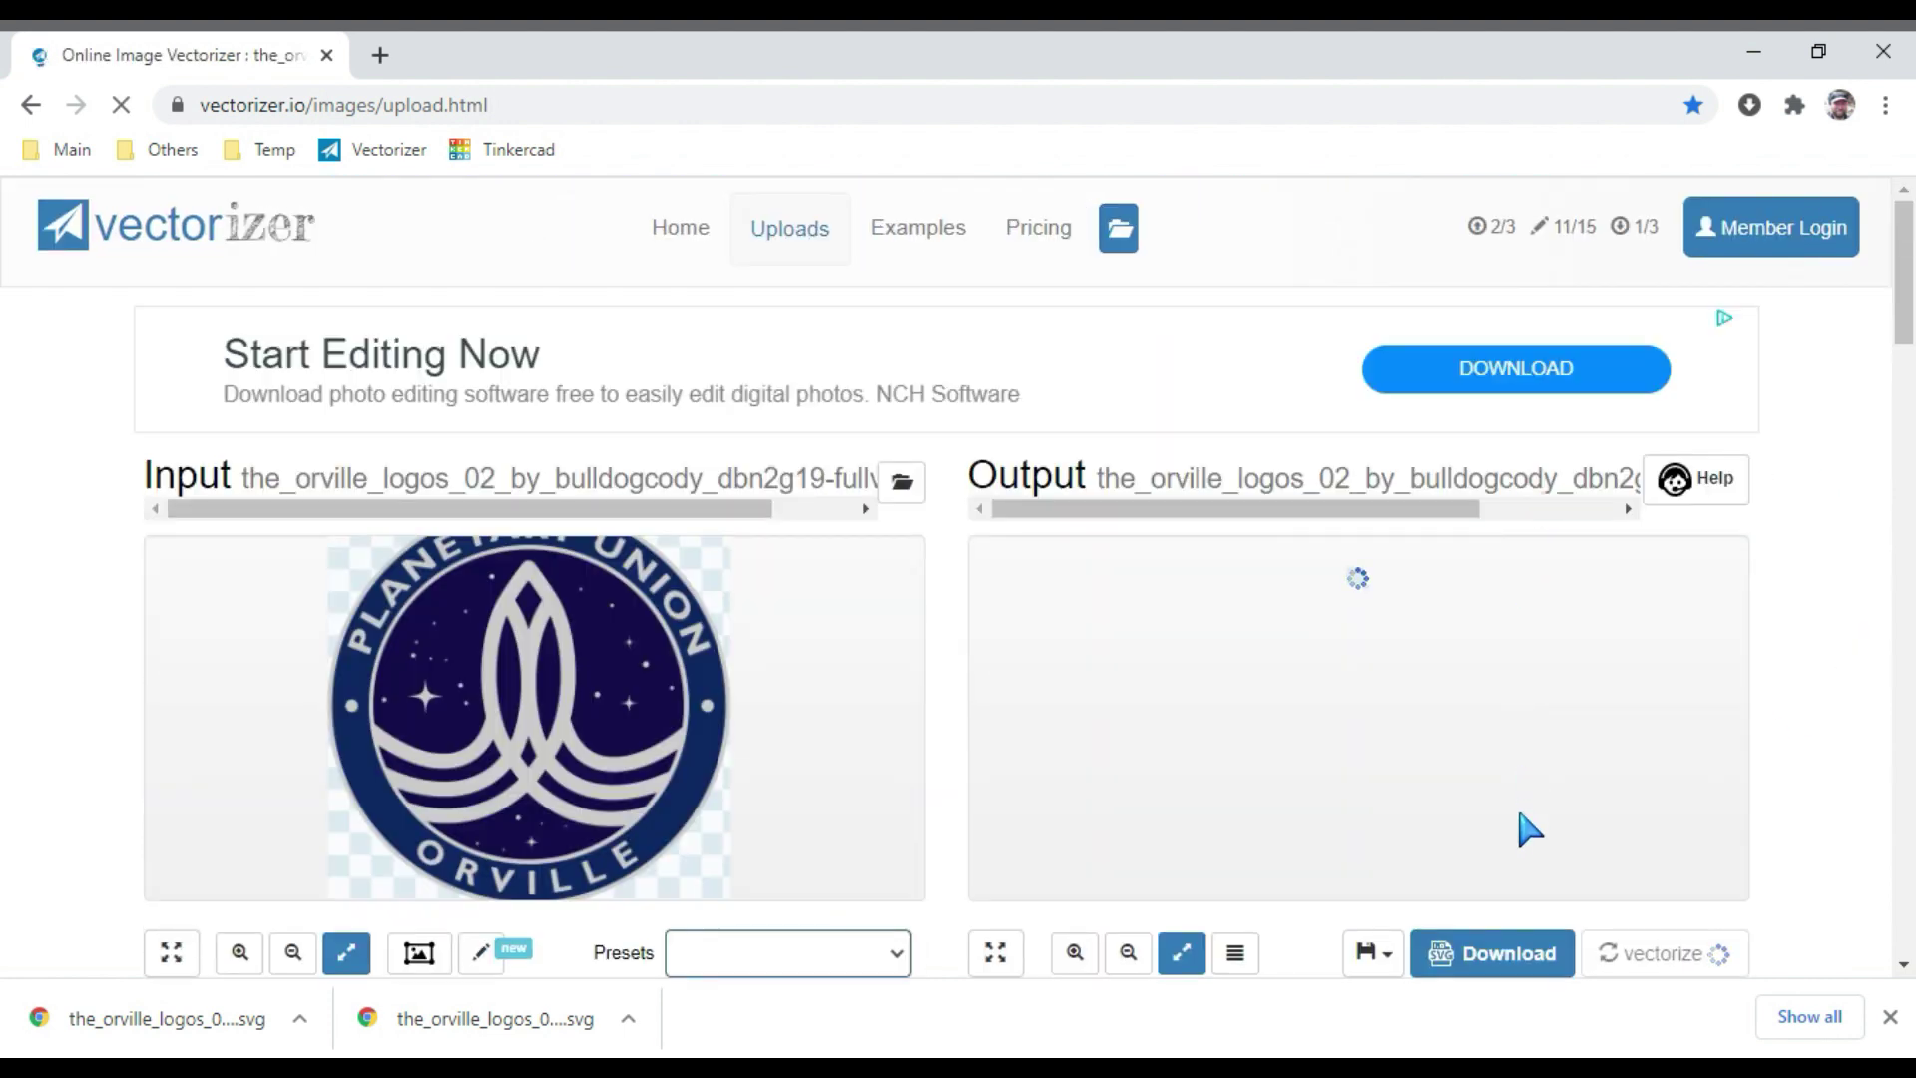
Download the dark-blue-only ring logo as an SVG, completing the verification by selecting the three cat images.
{"action": "left_click", "coordinate": [1510, 965]}
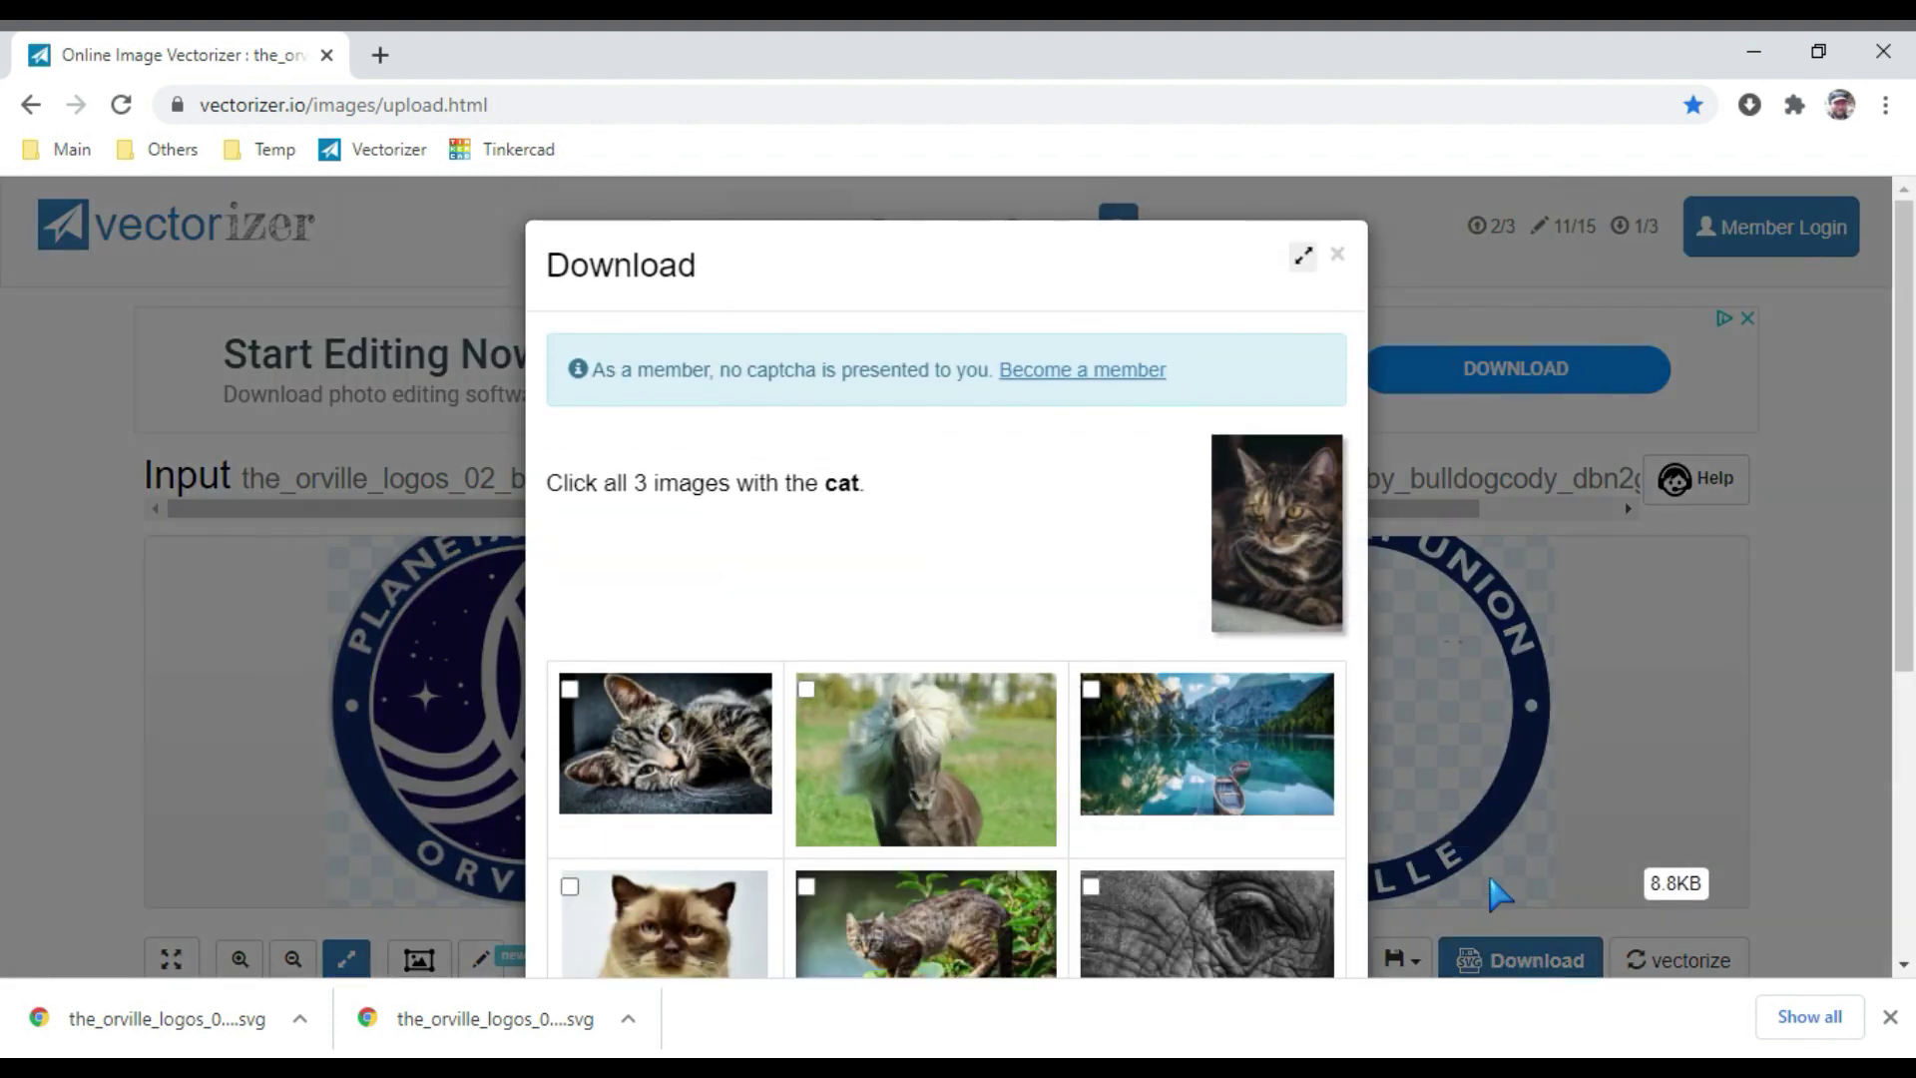
{"action": "left_click", "coordinate": [620, 757]}
{"action": "left_click", "coordinate": [642, 947]}
{"action": "left_click", "coordinate": [870, 923]}
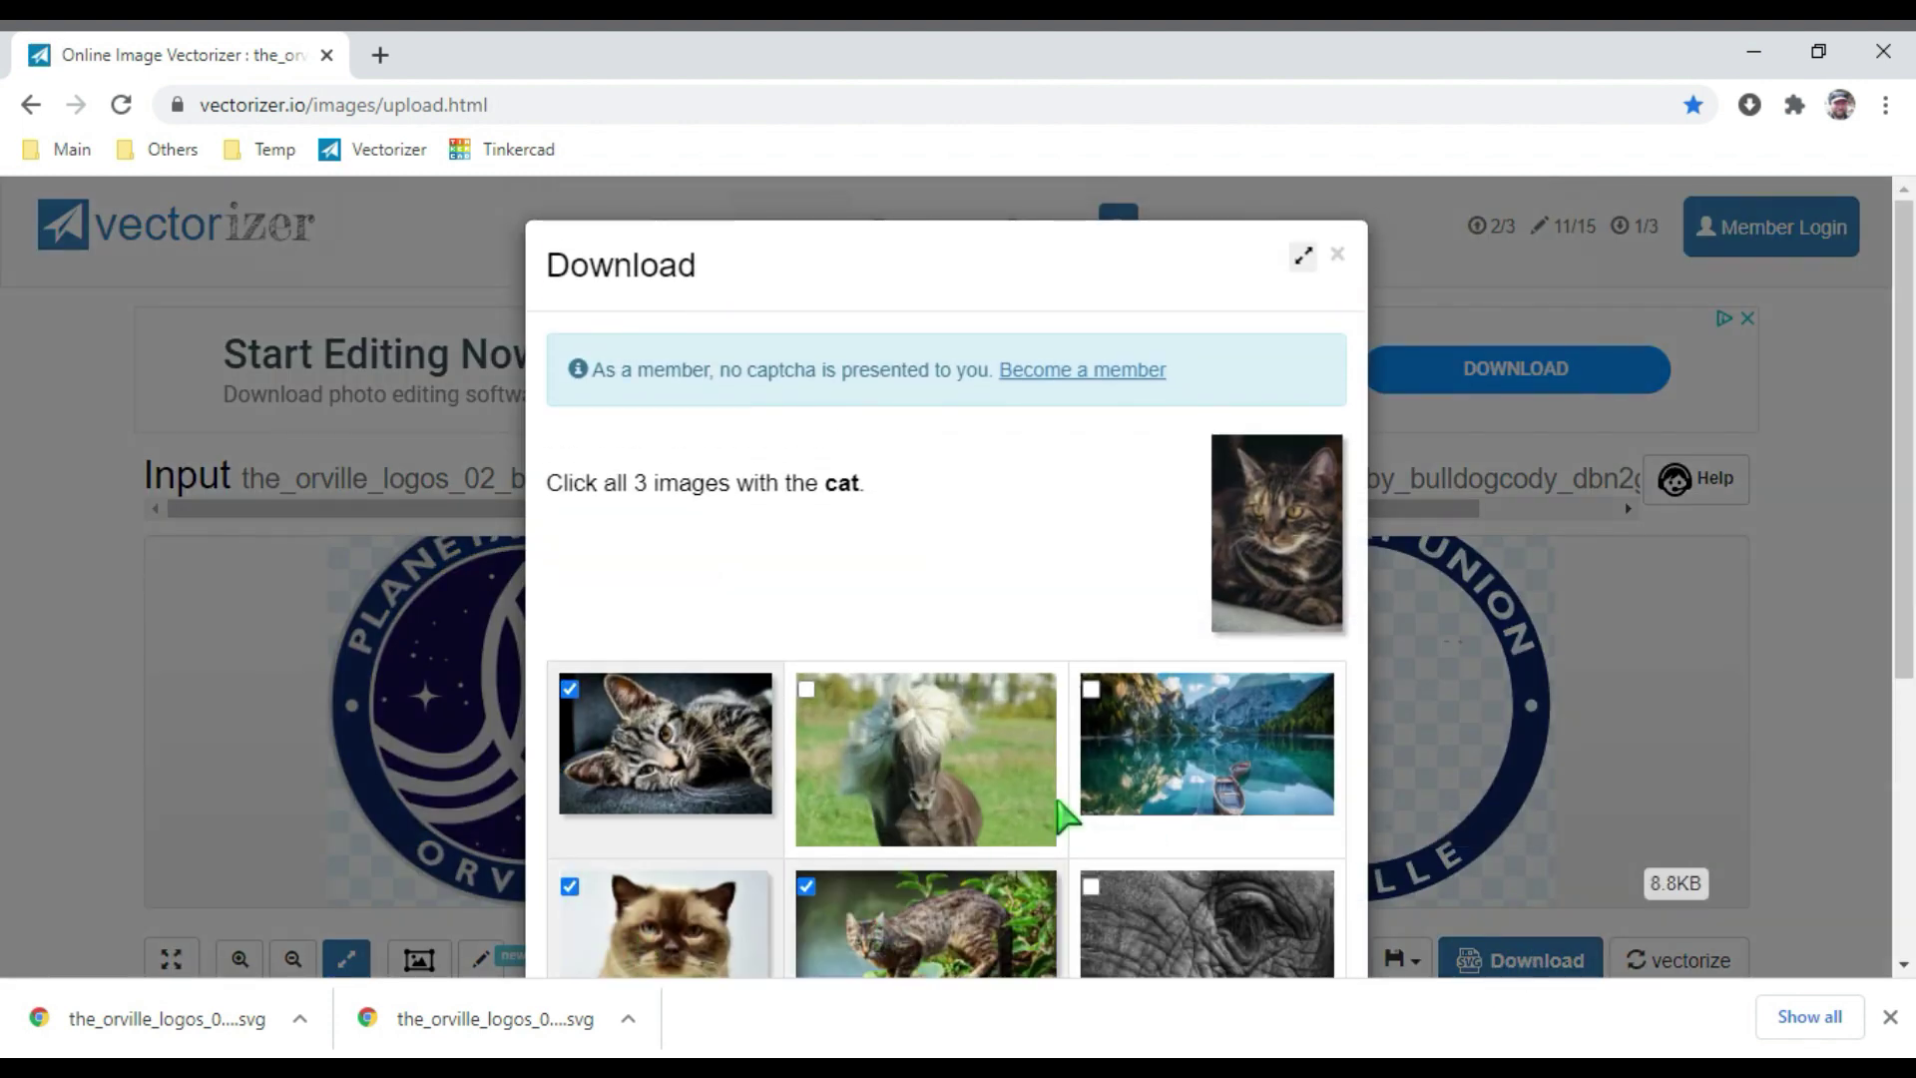
{"action": "scroll", "coordinate": [1087, 798], "scroll_direction": "down", "scroll_amount": 5}
{"action": "left_click", "coordinate": [1265, 897]}
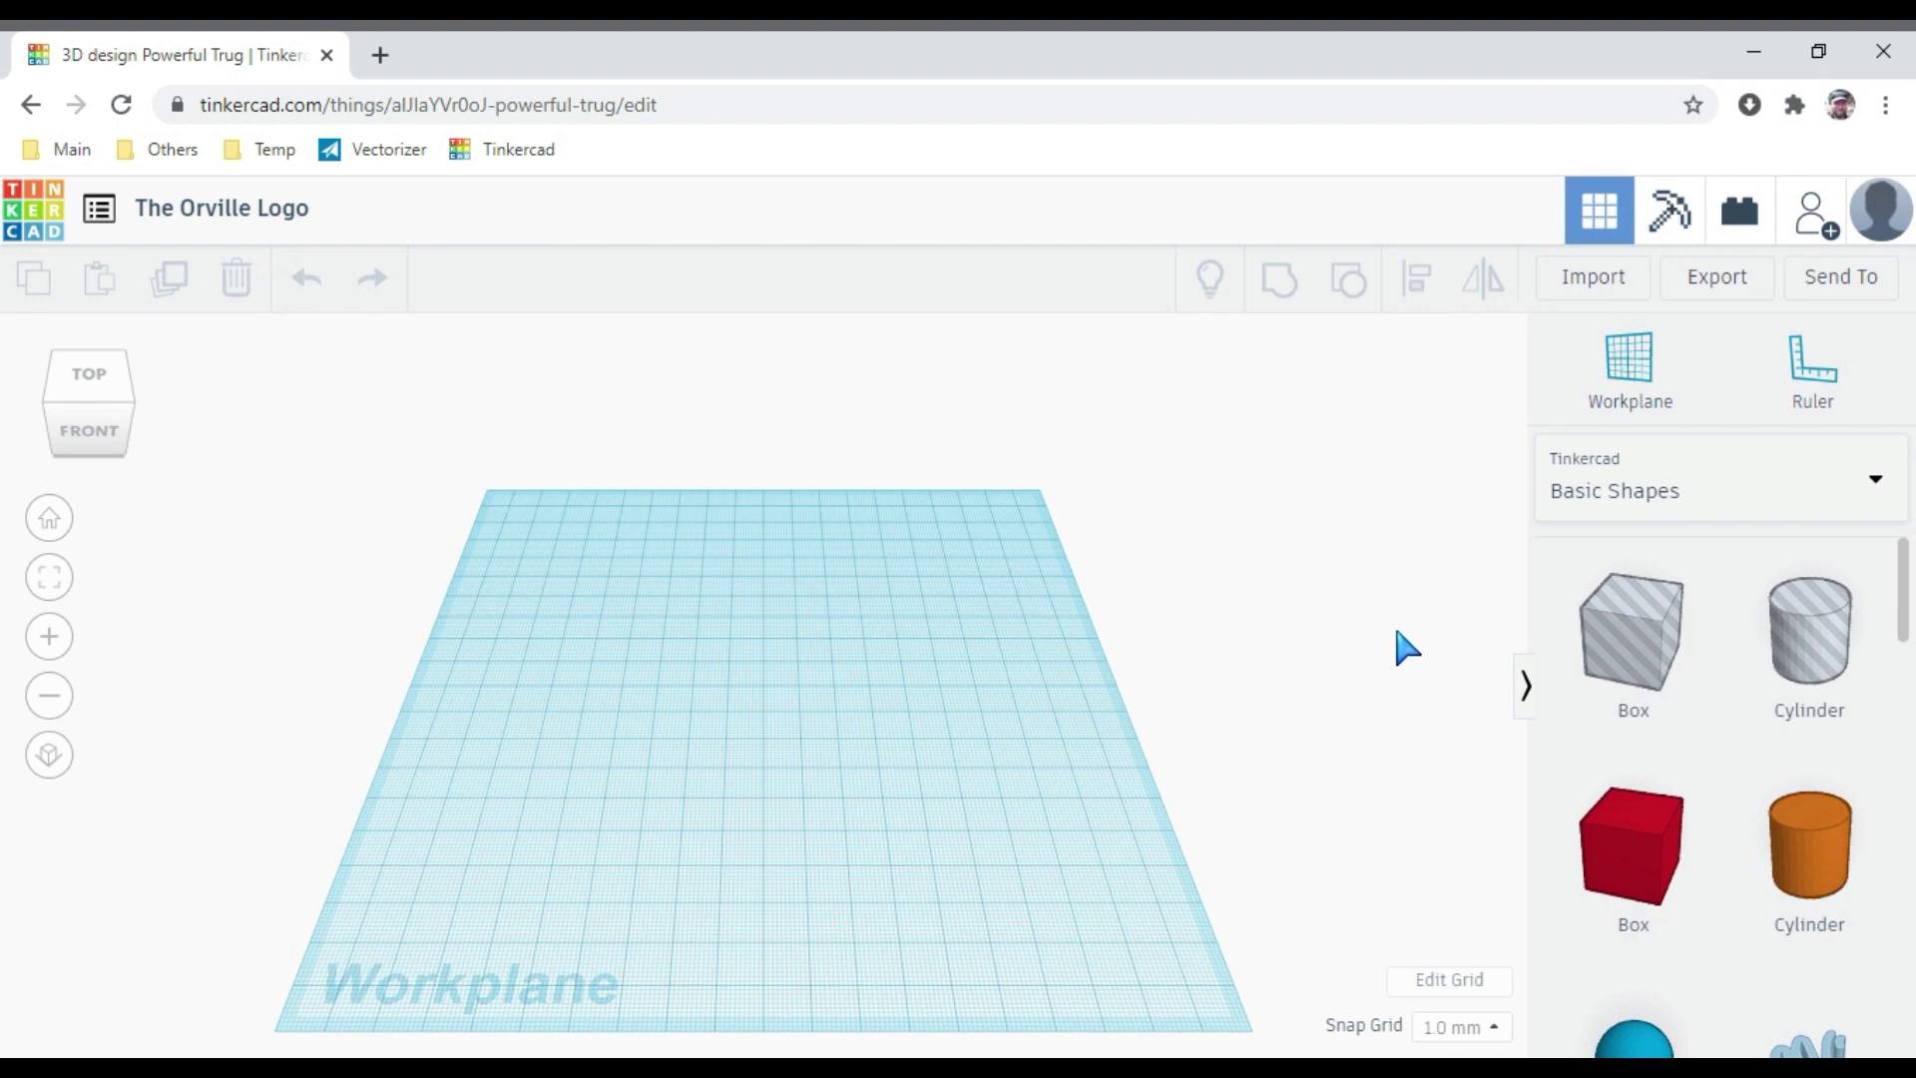
In Tinkercad, import the gray logo's fullview.svg file, centered on the artboard, with its width set to 100 mm.
{"action": "left_click", "coordinate": [1593, 290]}
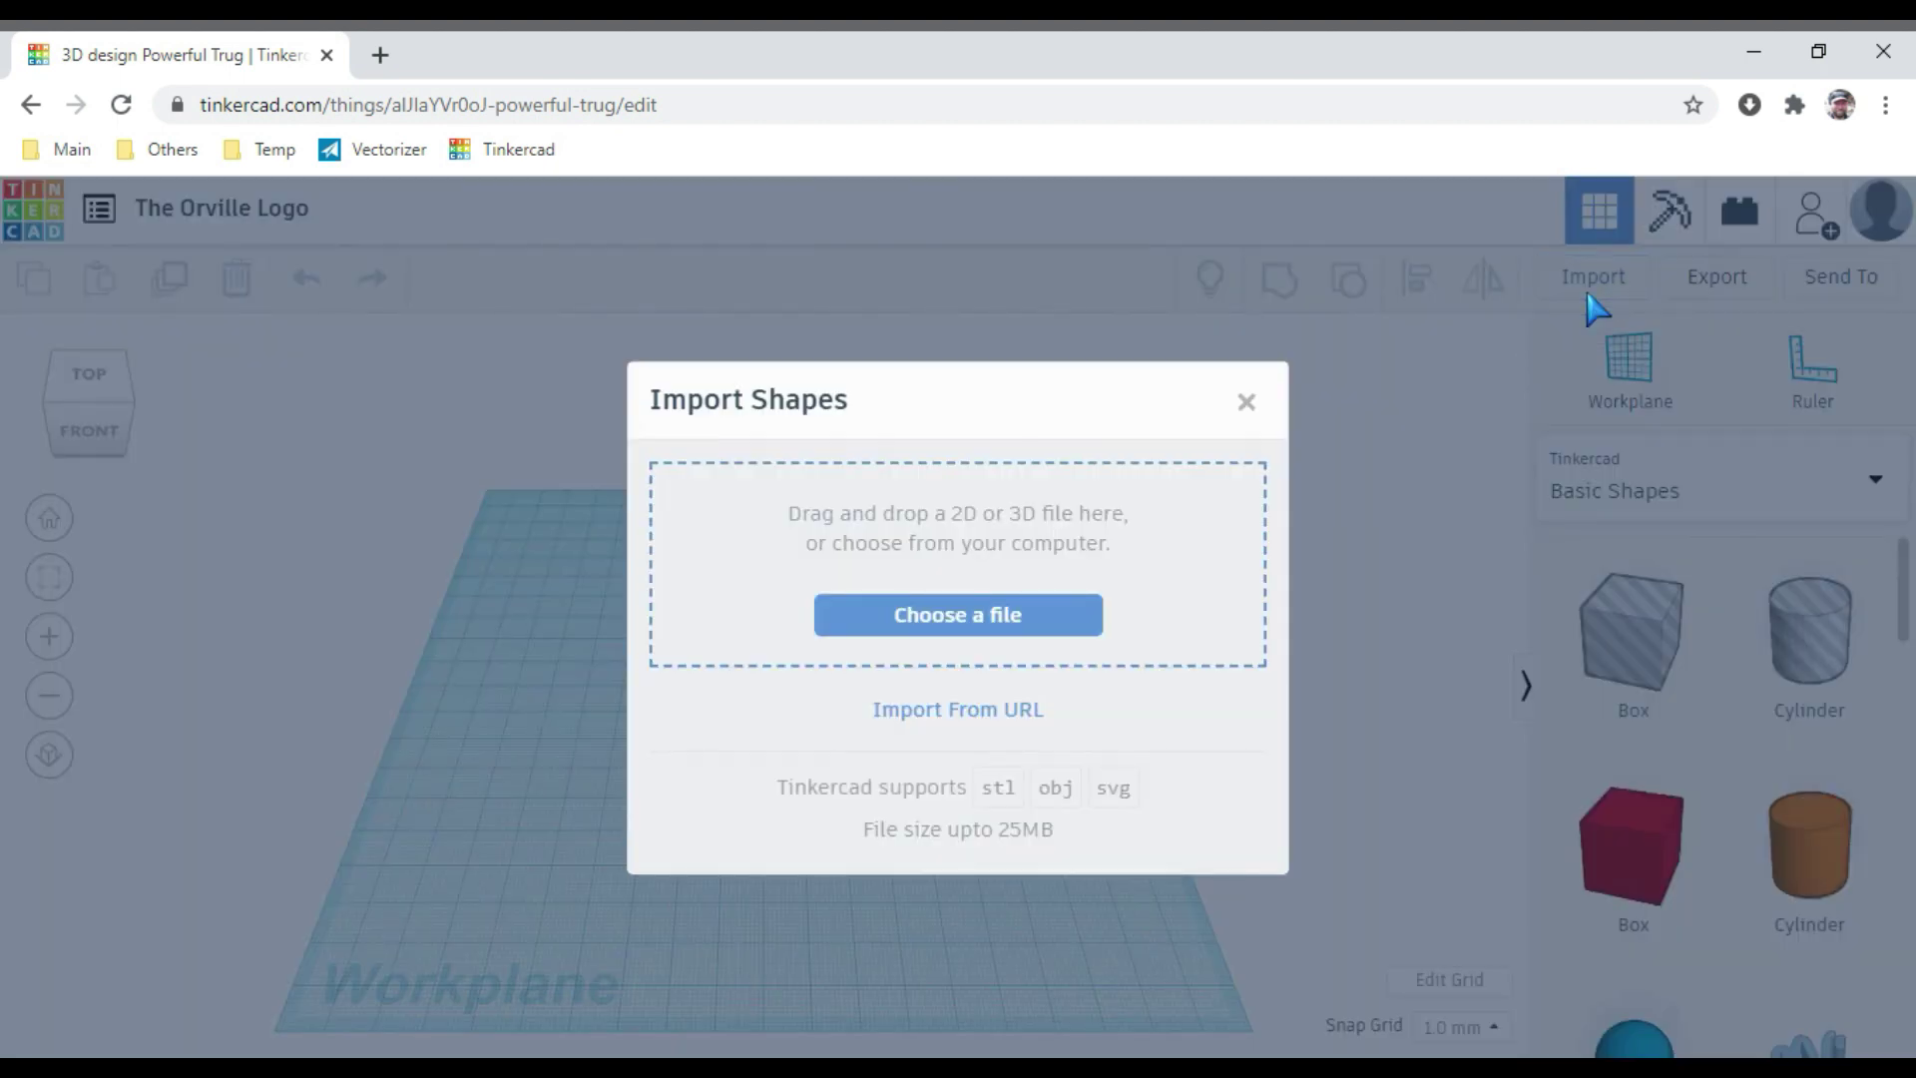
{"action": "left_click", "coordinate": [982, 616]}
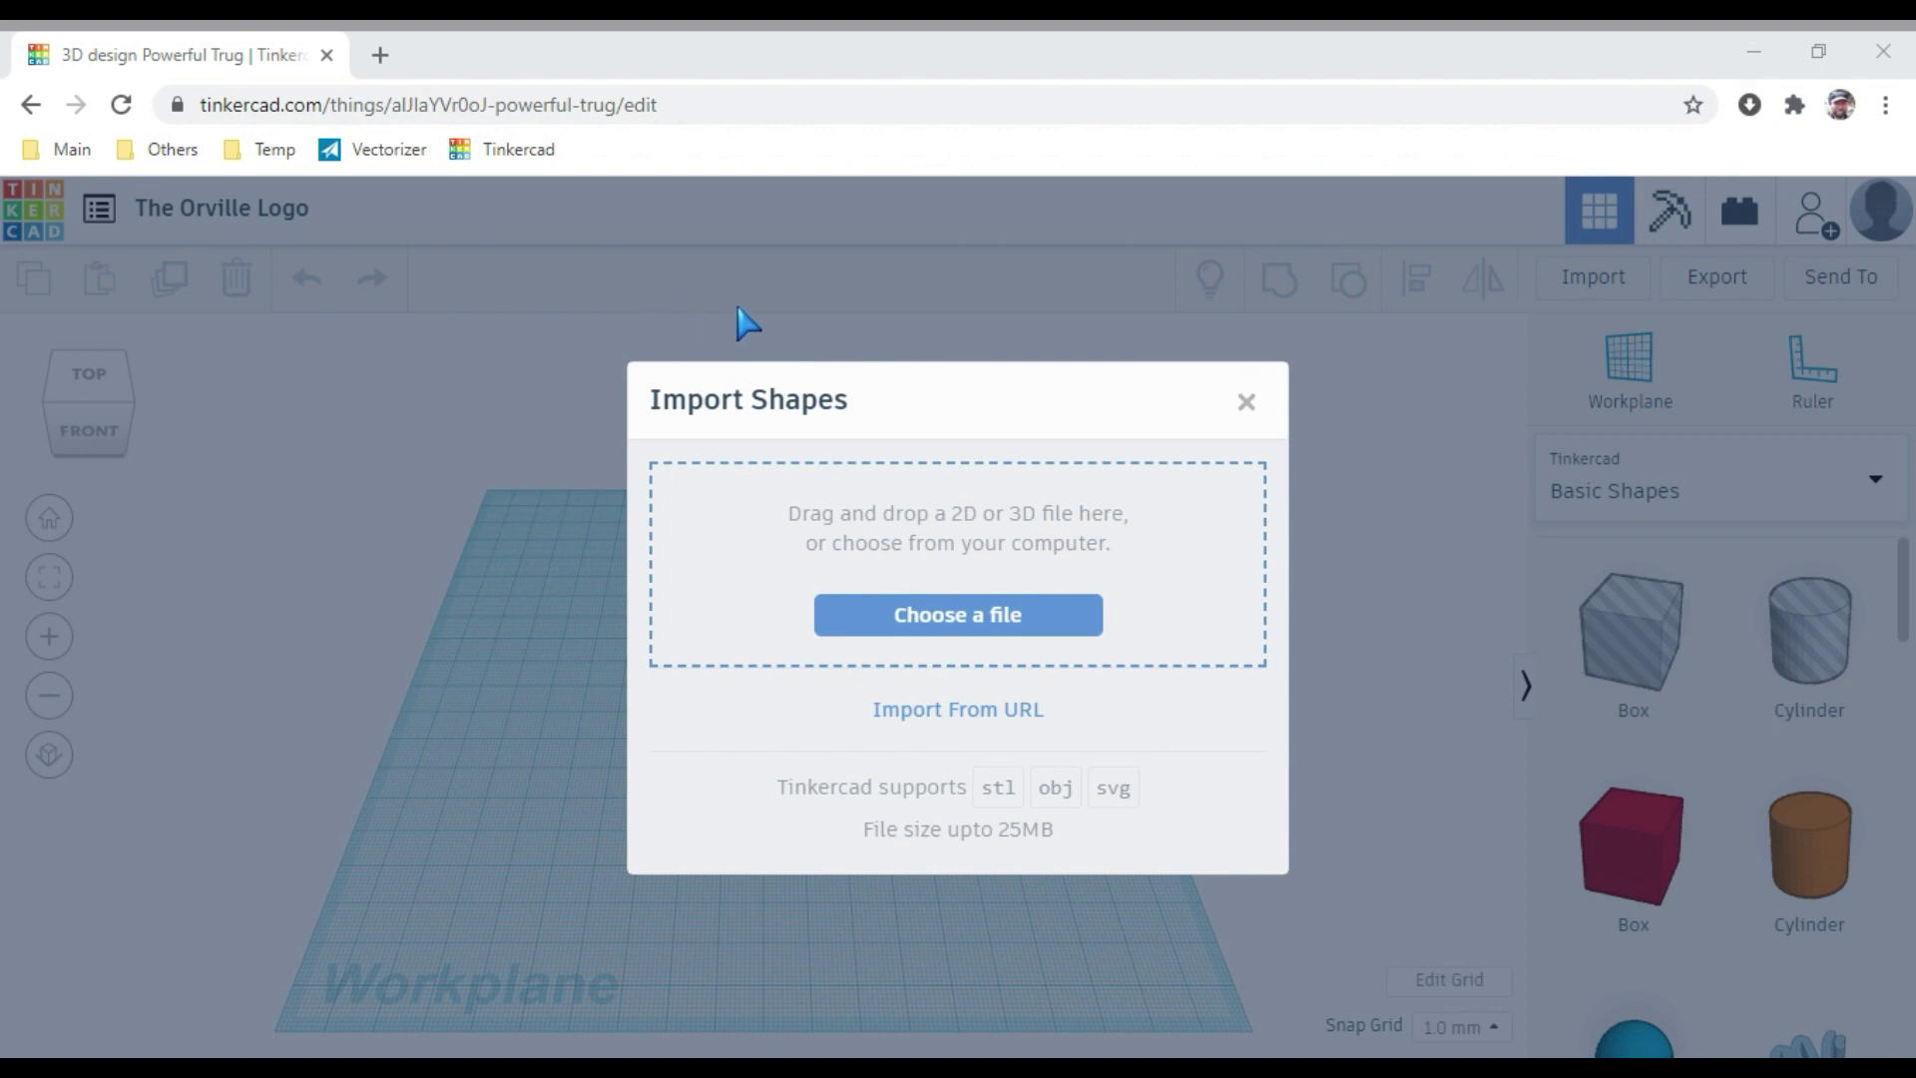
{"action": "left_click", "coordinate": [1200, 874]}
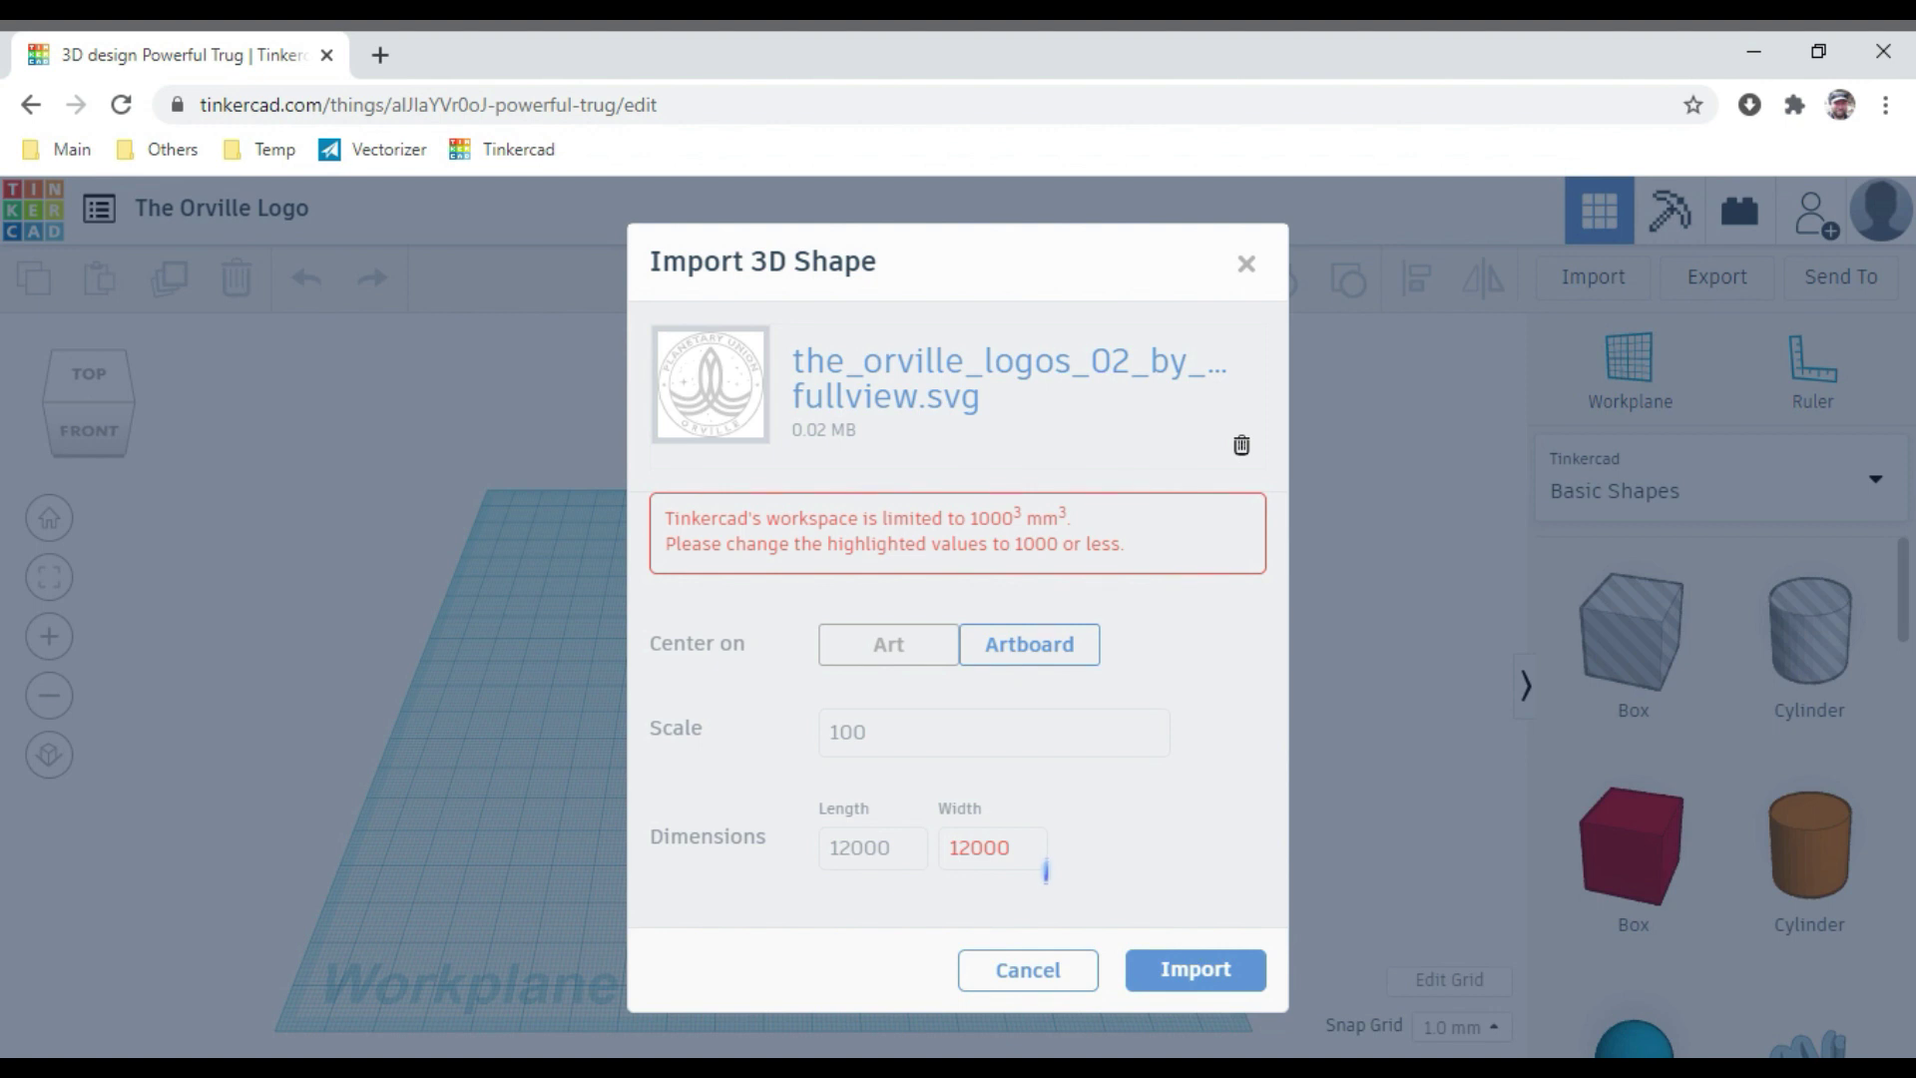
{"action": "double_click", "coordinate": [1044, 864]}
{"action": "type", "text": "100"}
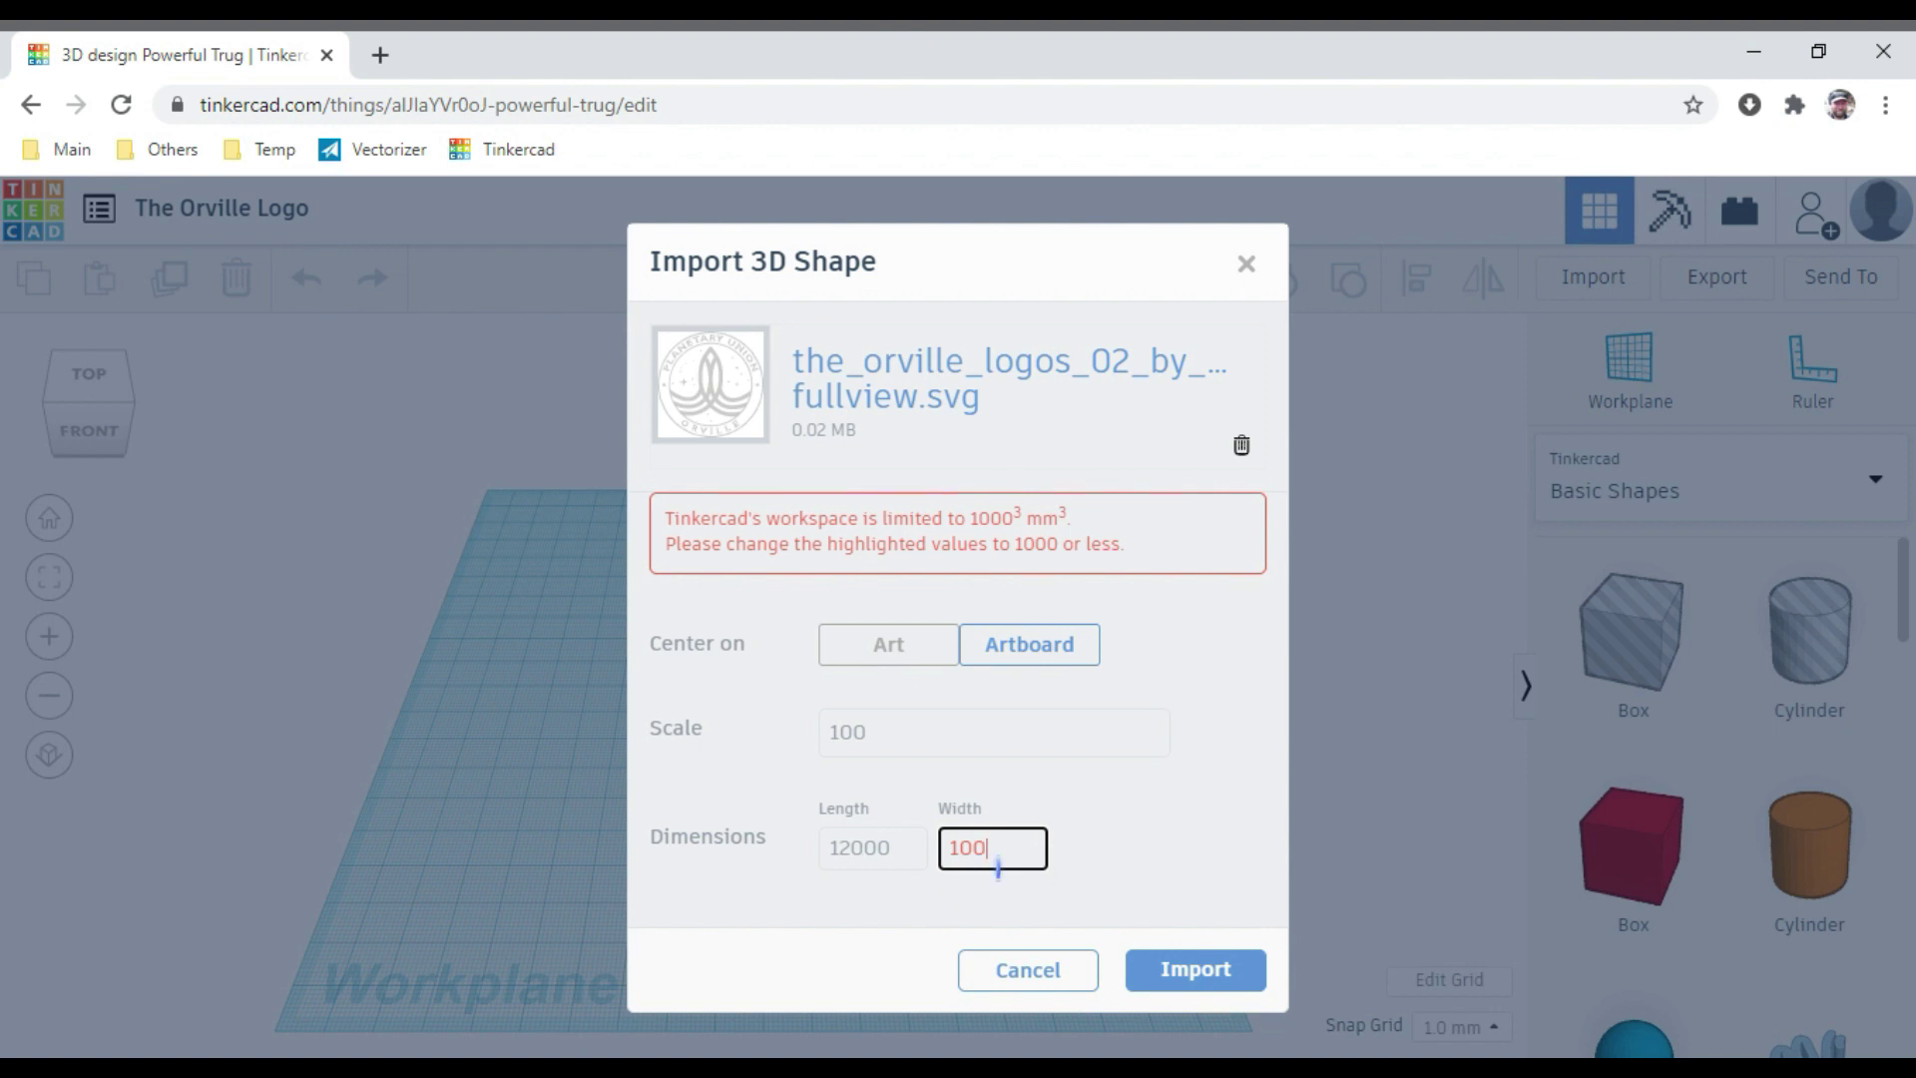
{"action": "left_click", "coordinate": [1163, 968]}
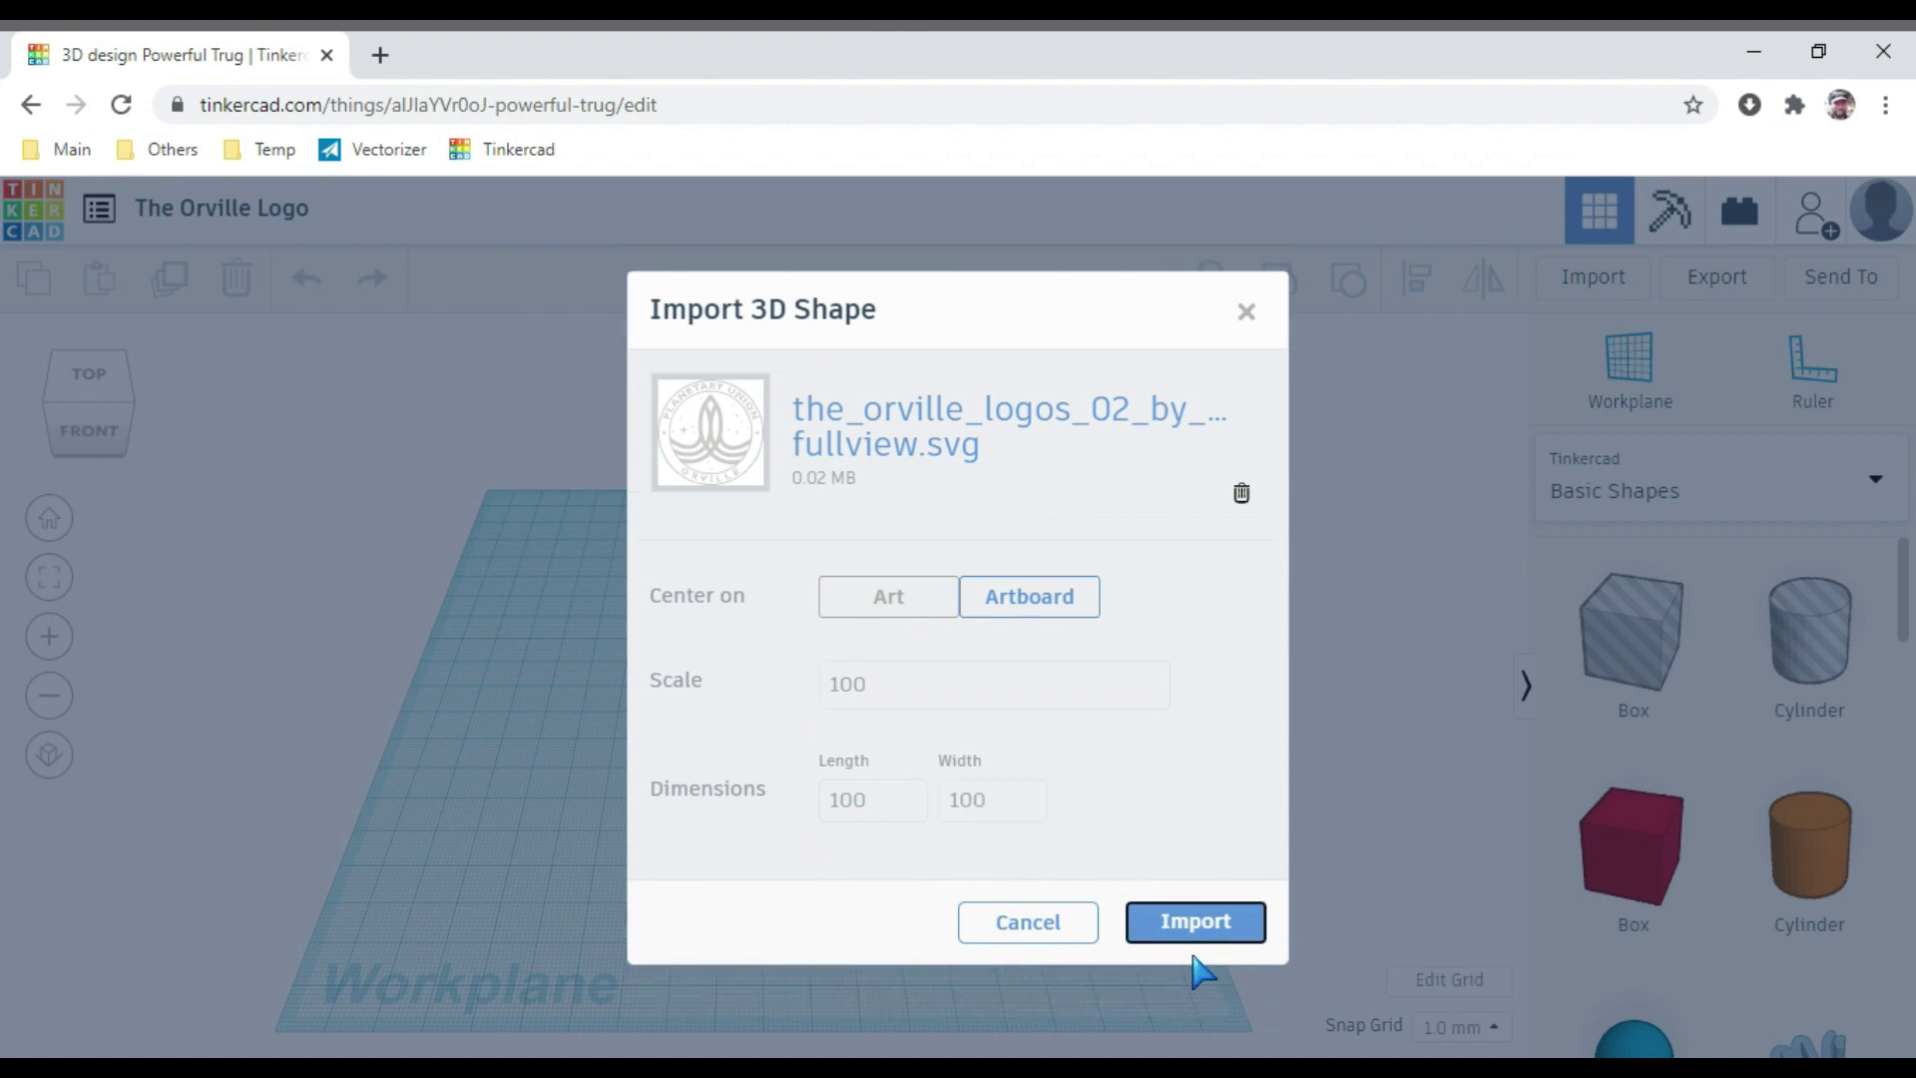
{"action": "left_click", "coordinate": [1193, 926]}
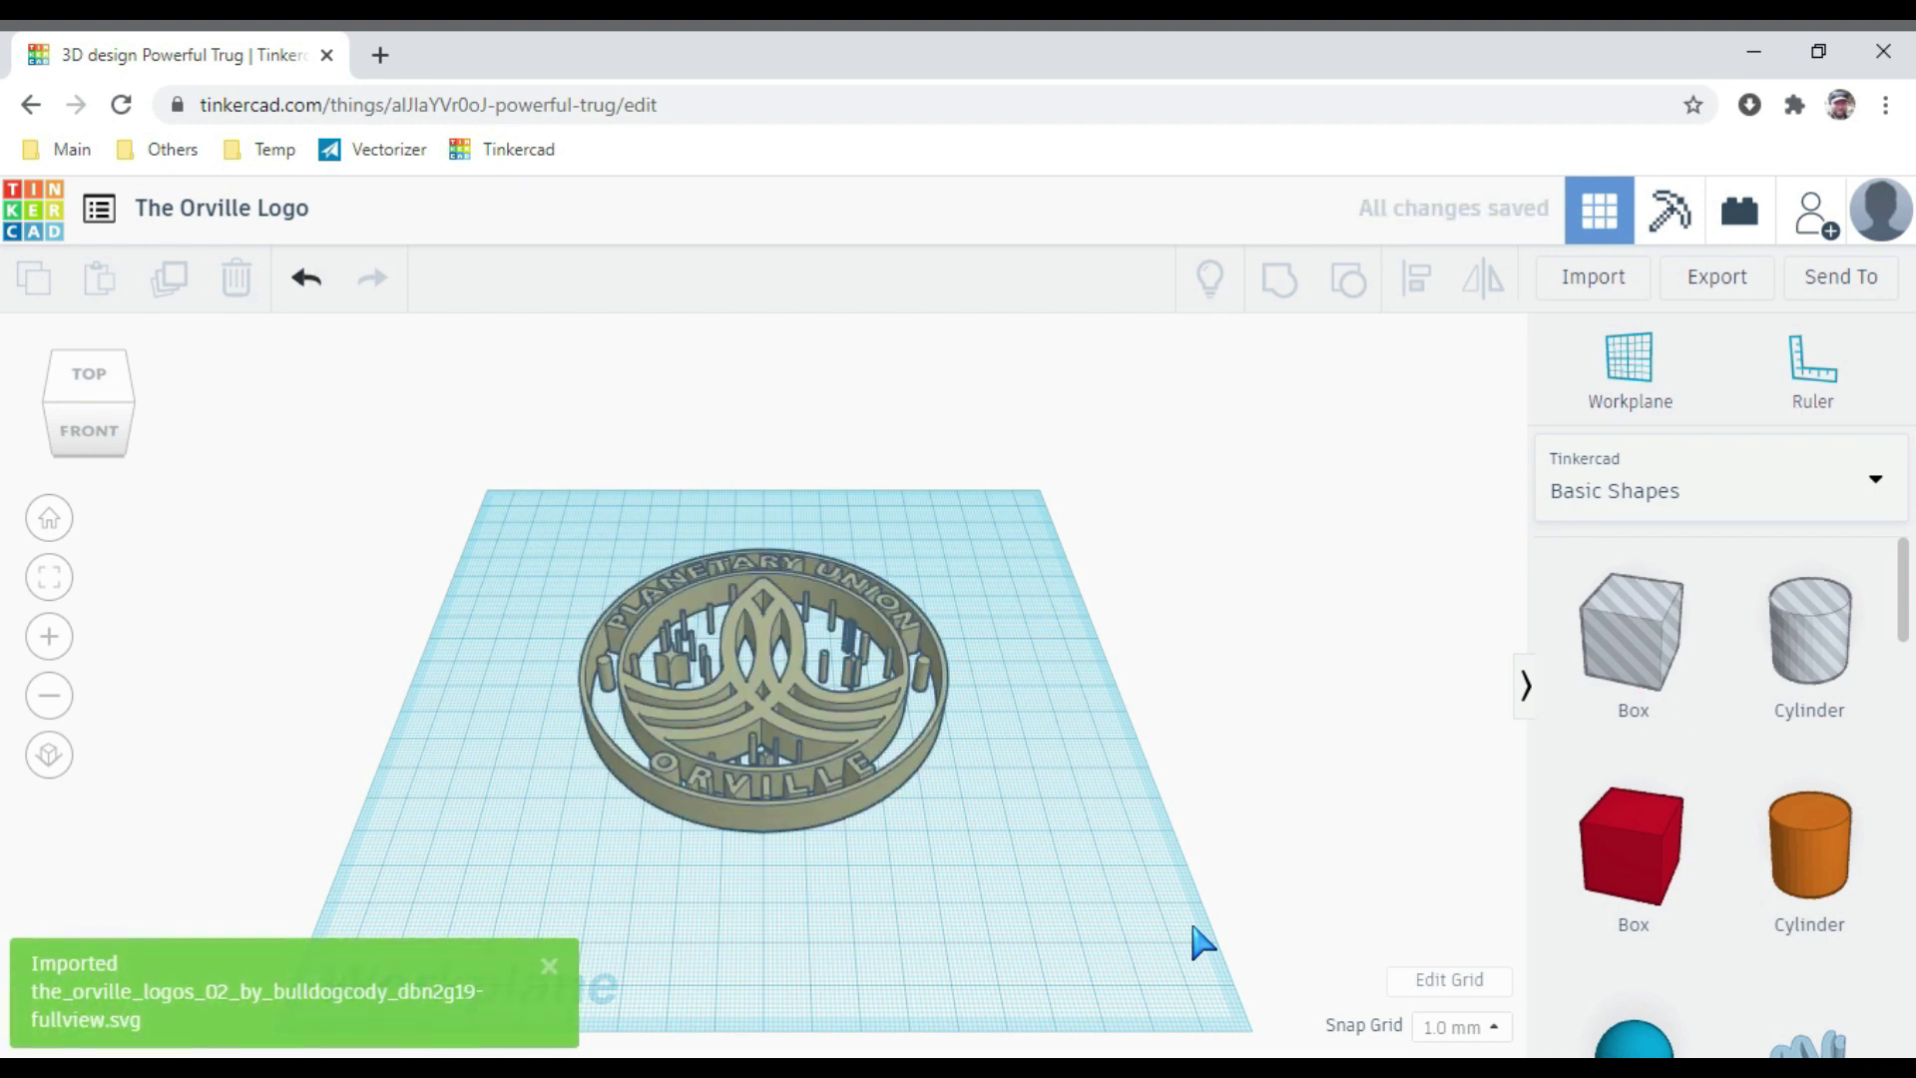
Set the height of the imported gray logo shape to 5 mm and deselect it.
{"action": "right_click_drag", "start_coordinate": [1262, 644], "coordinate": [1247, 778]}
{"action": "right_click_drag", "start_coordinate": [854, 960], "coordinate": [761, 821]}
{"action": "left_click", "coordinate": [761, 823]}
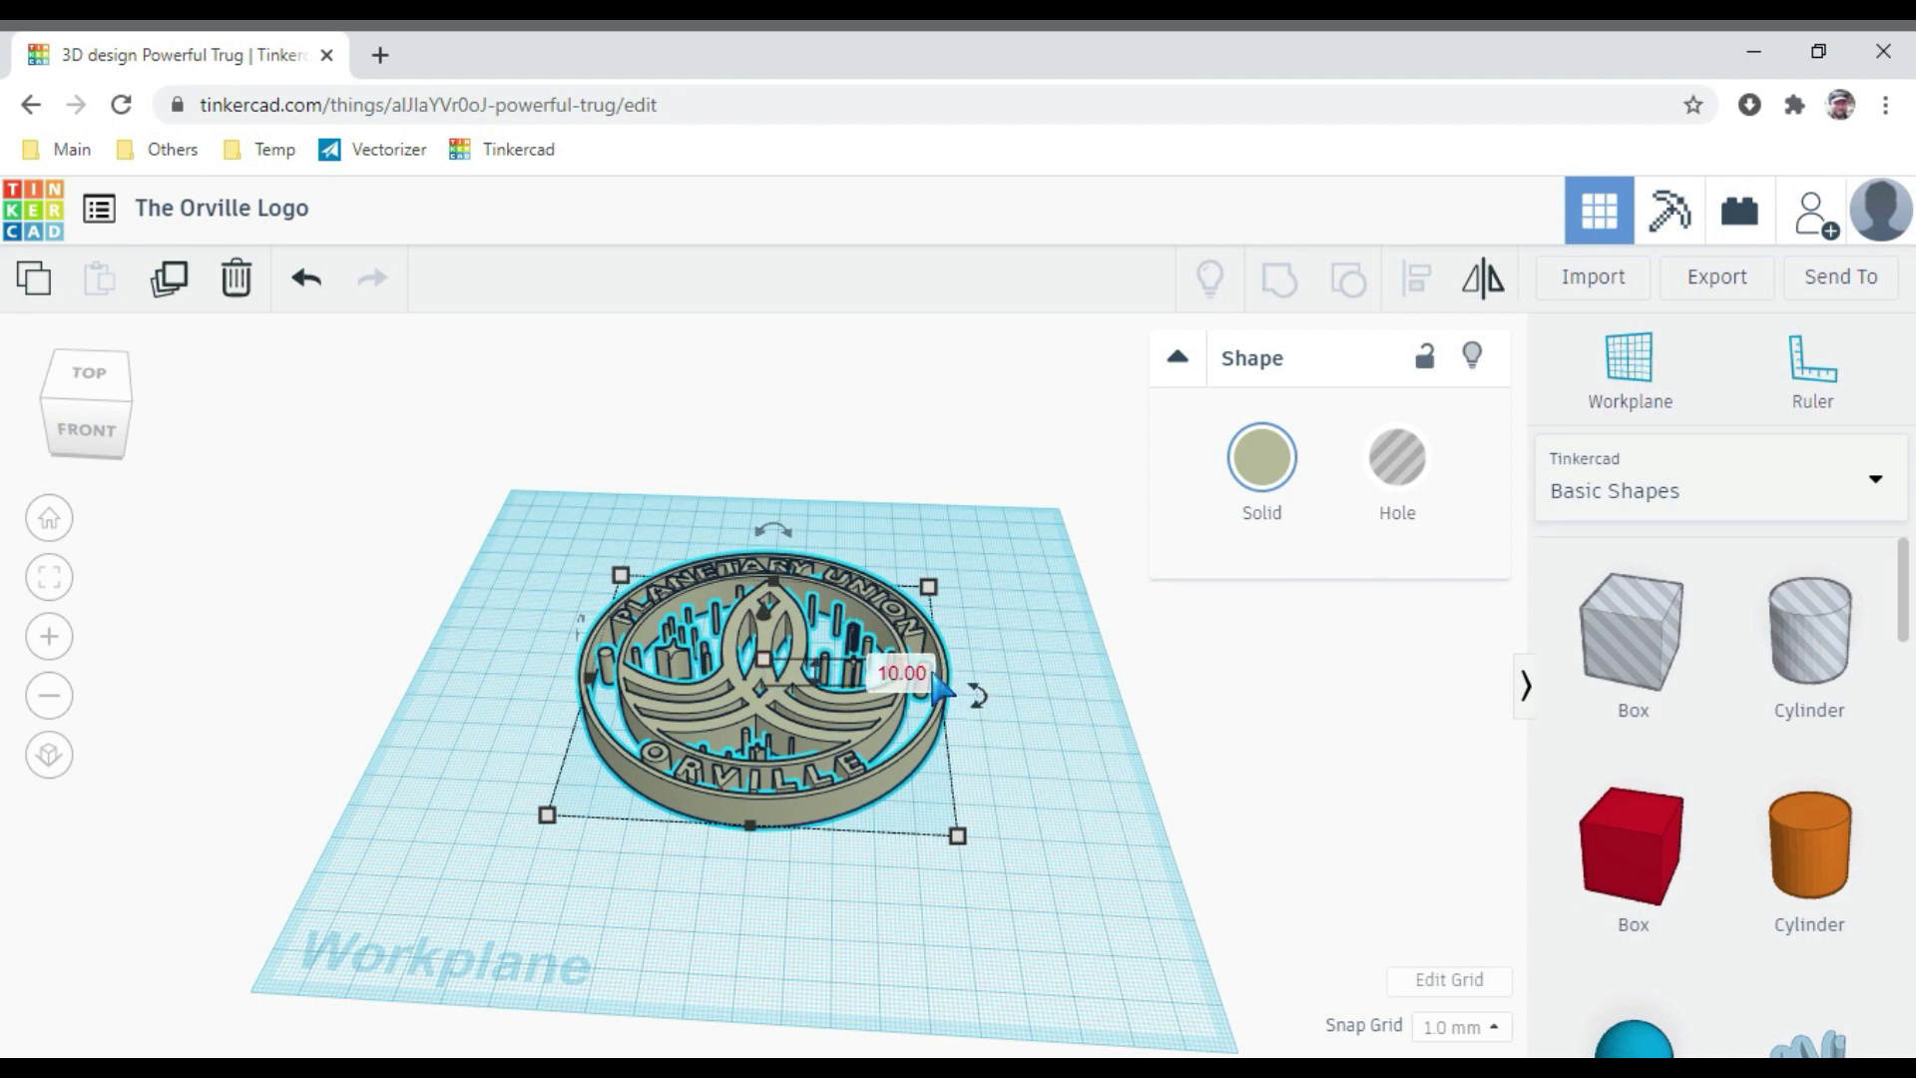
{"action": "left_click", "coordinate": [928, 673]}
{"action": "type", "text": "5"}
{"action": "key", "text": "Return"}
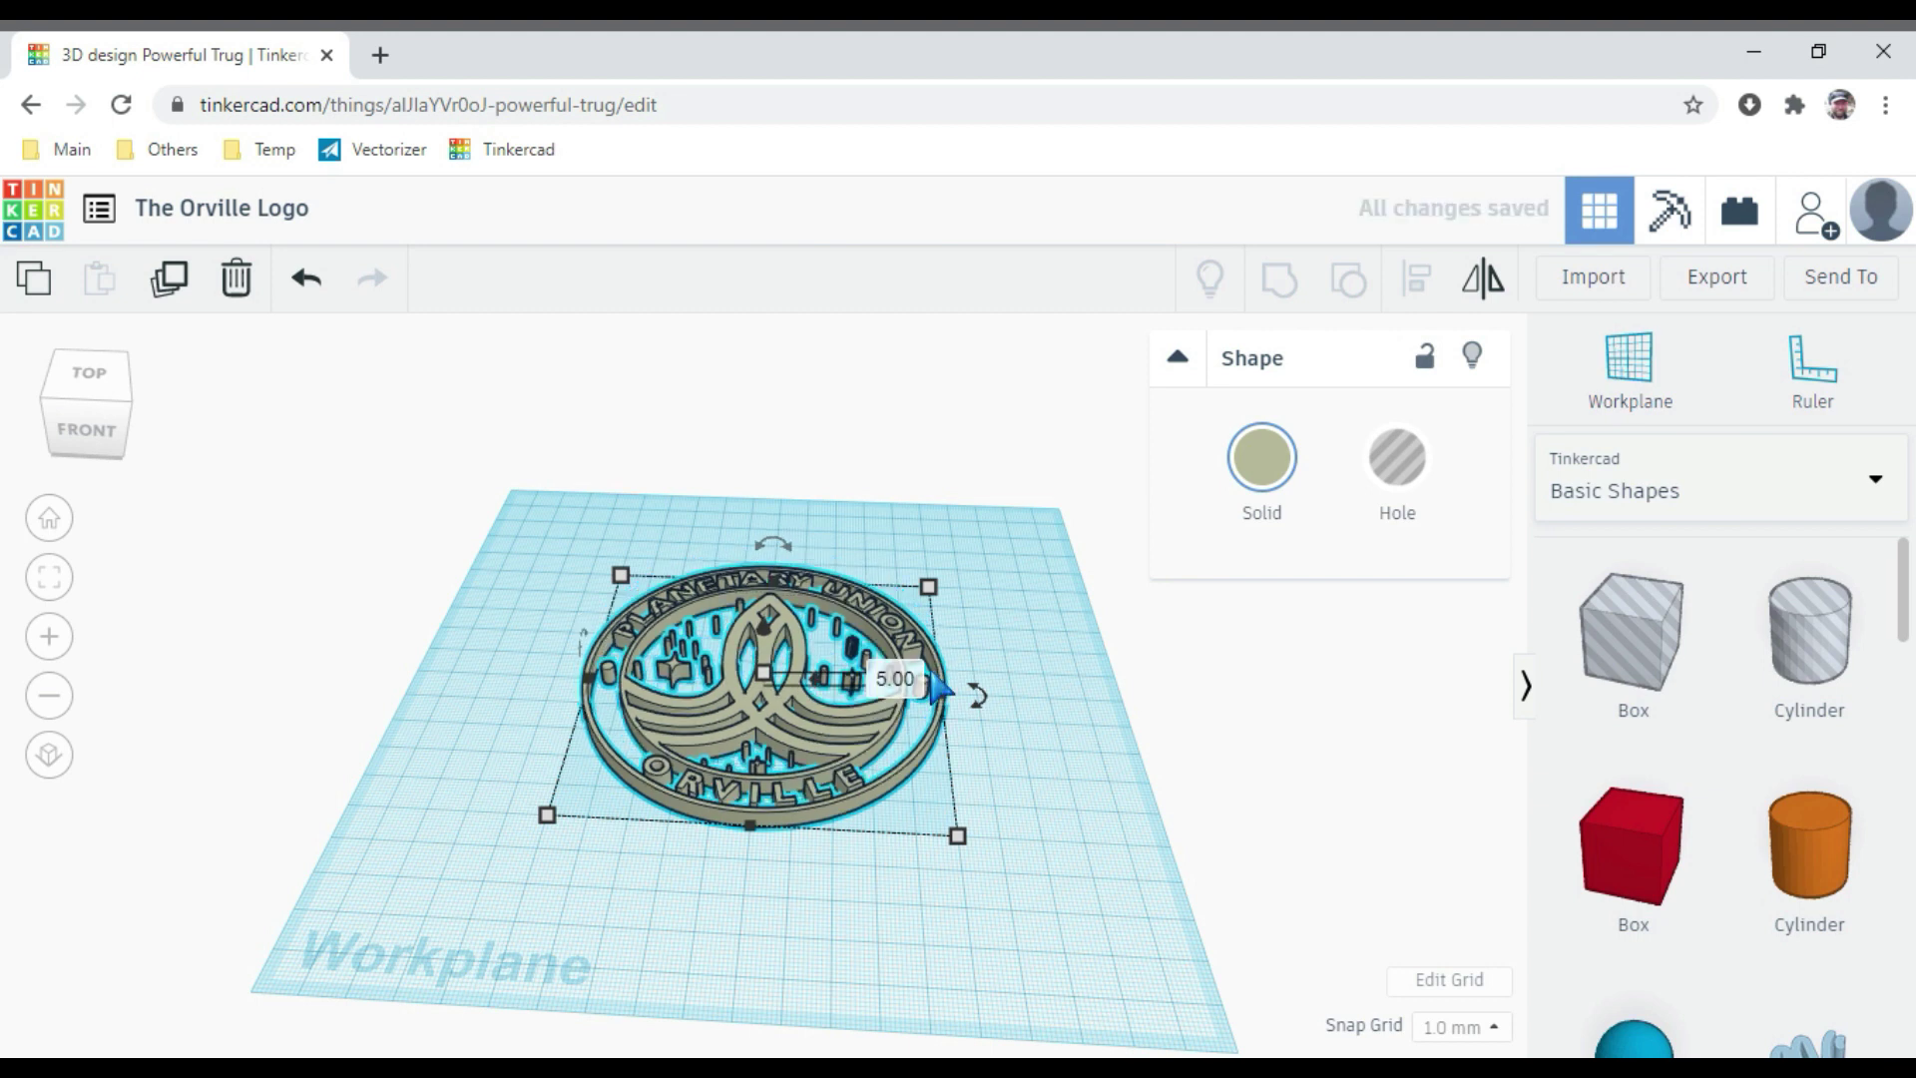
{"action": "left_click", "coordinate": [1170, 658]}
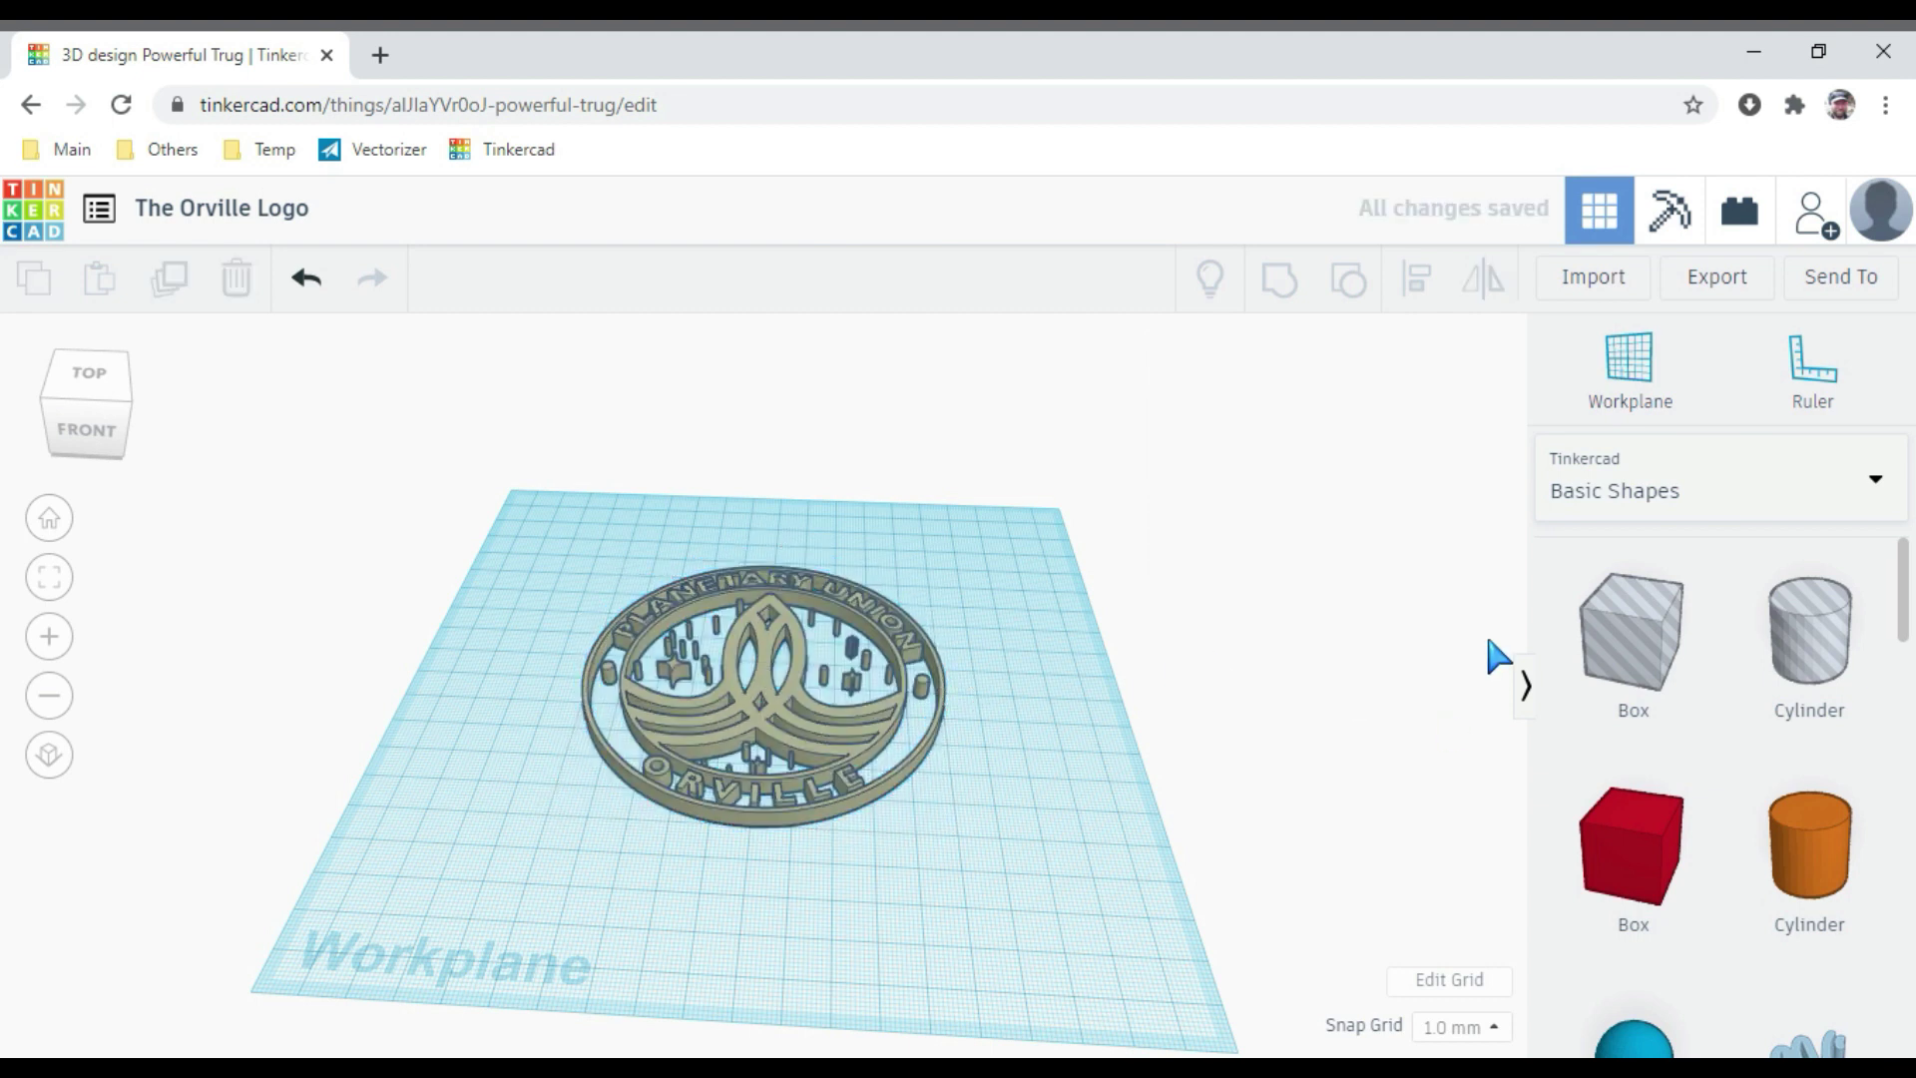
Import the dark purple inner-disc logo file, fullview (1).svg, centered on the artboard, with its width set to 100 mm.
{"action": "left_click", "coordinate": [1596, 290]}
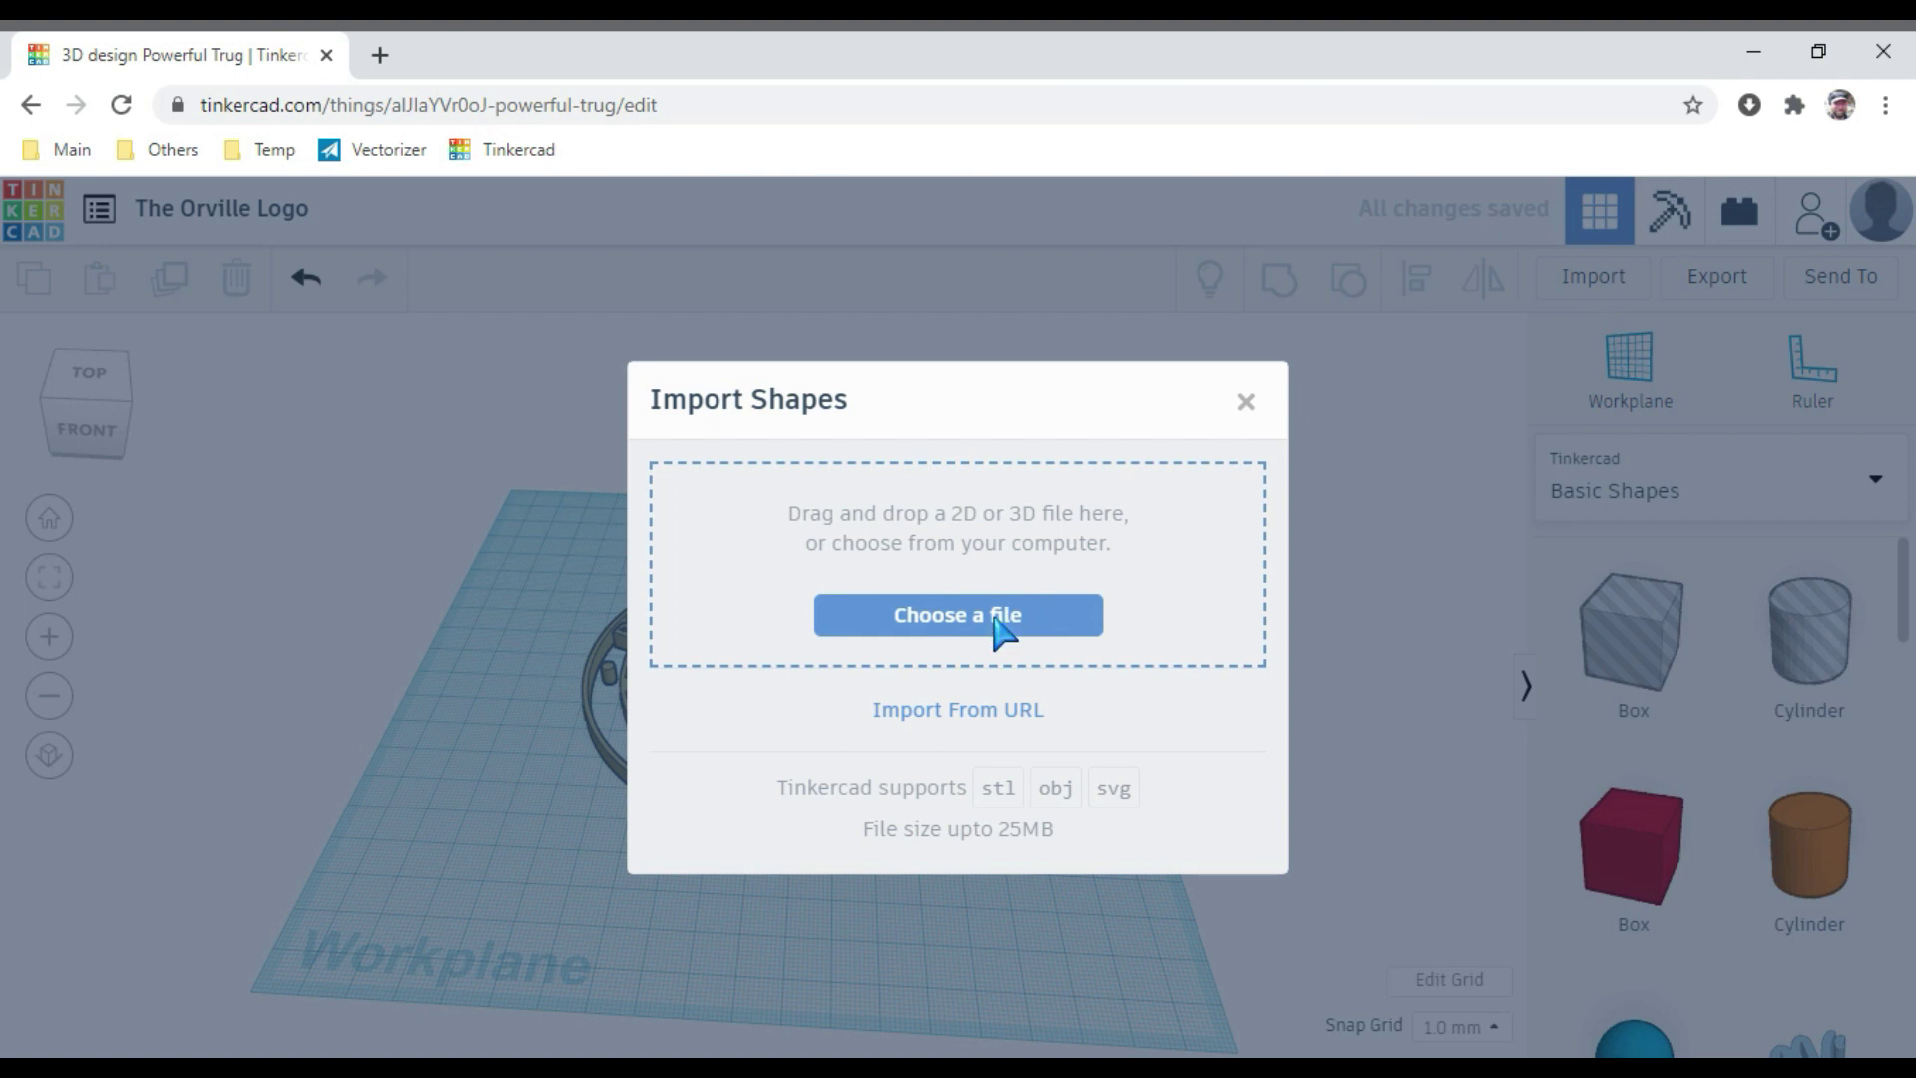
{"action": "left_click", "coordinate": [1000, 627]}
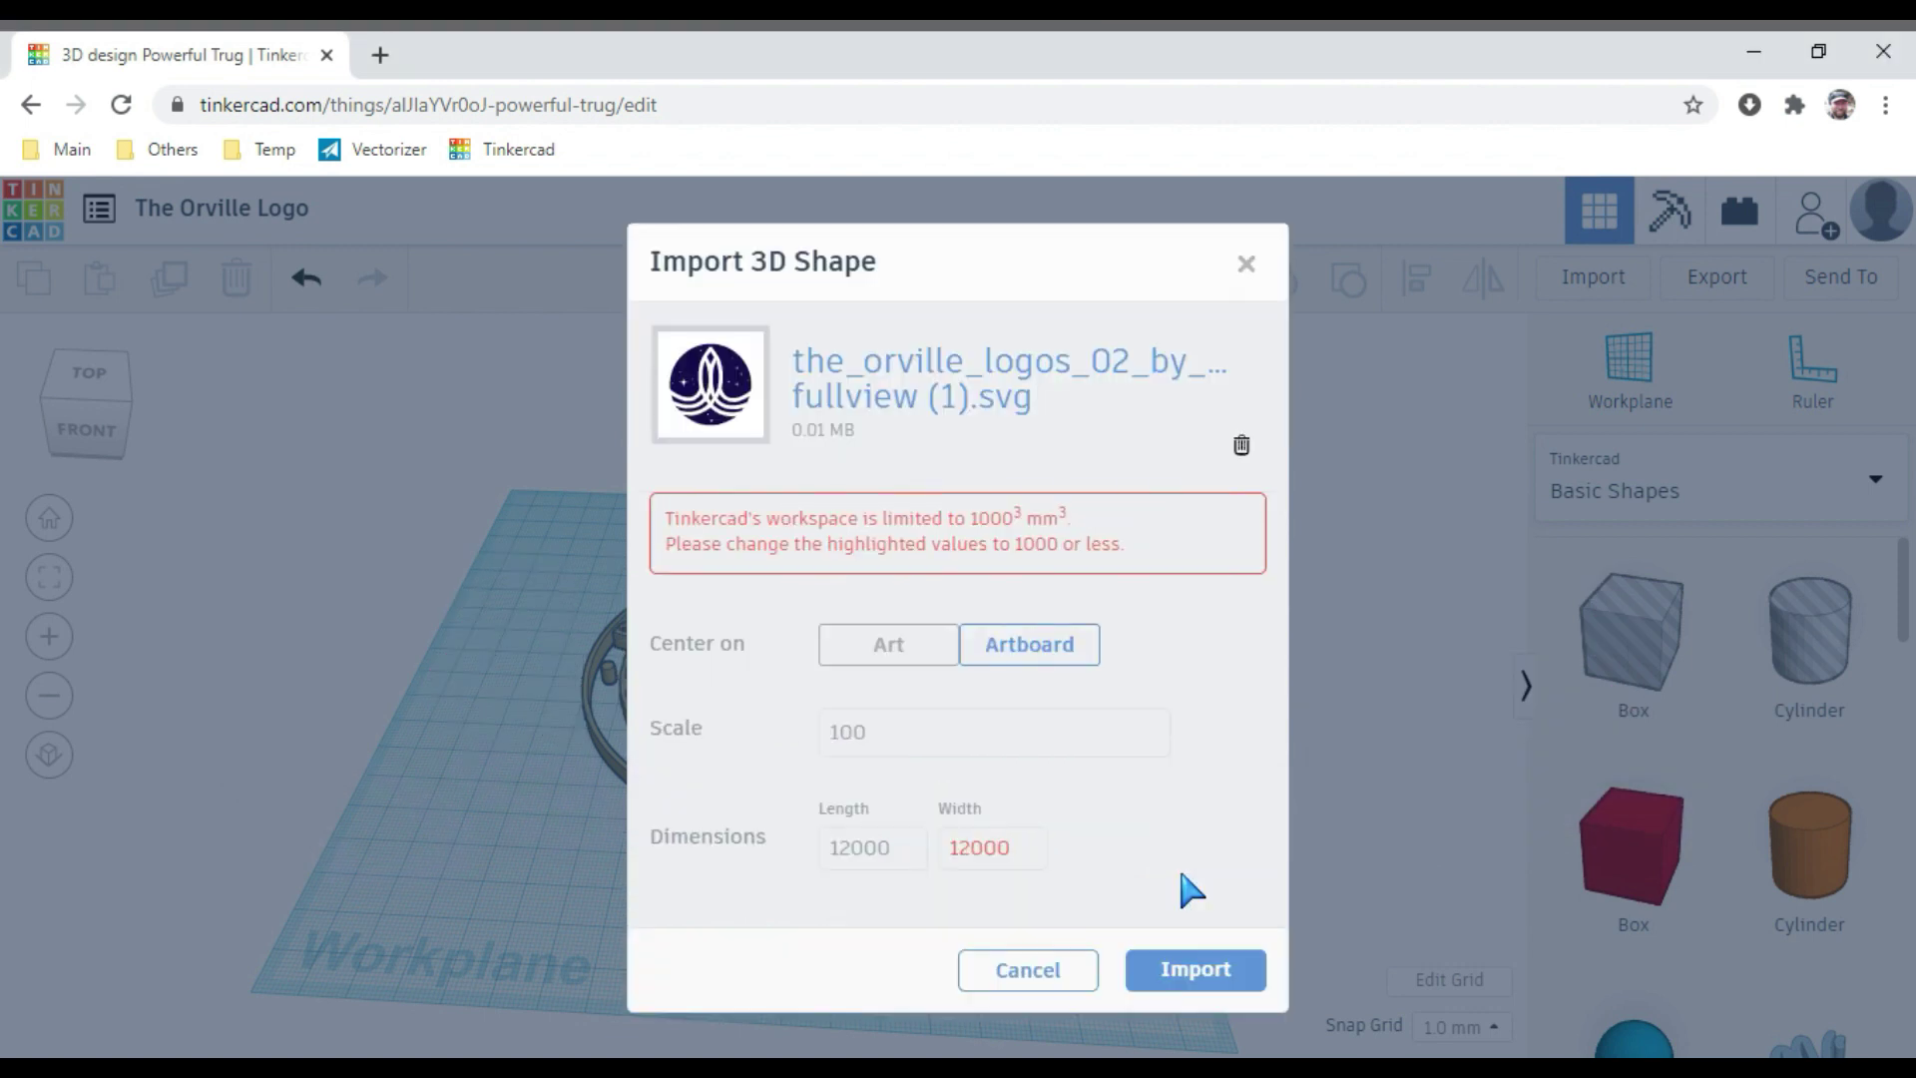
{"action": "double_click", "coordinate": [1036, 856]}
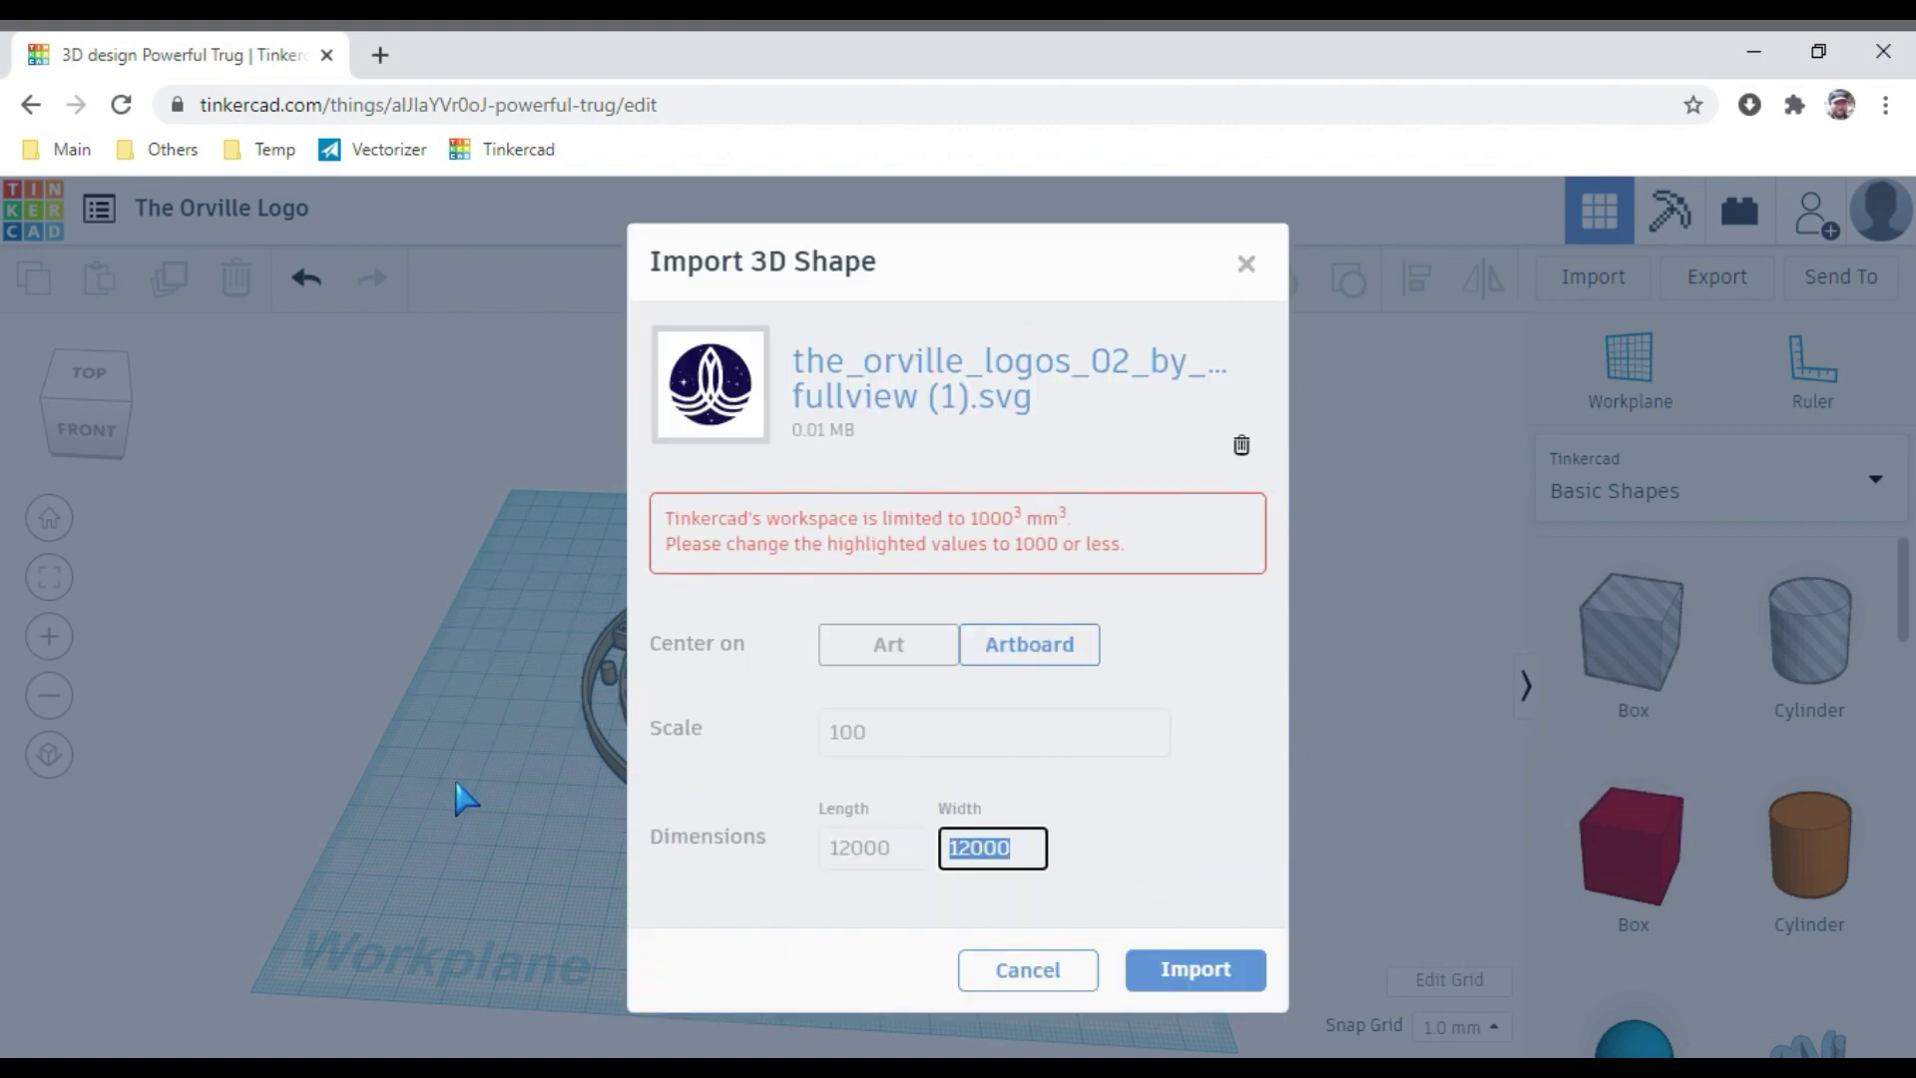
{"action": "type", "text": "100"}
{"action": "left_click", "coordinate": [1098, 807]}
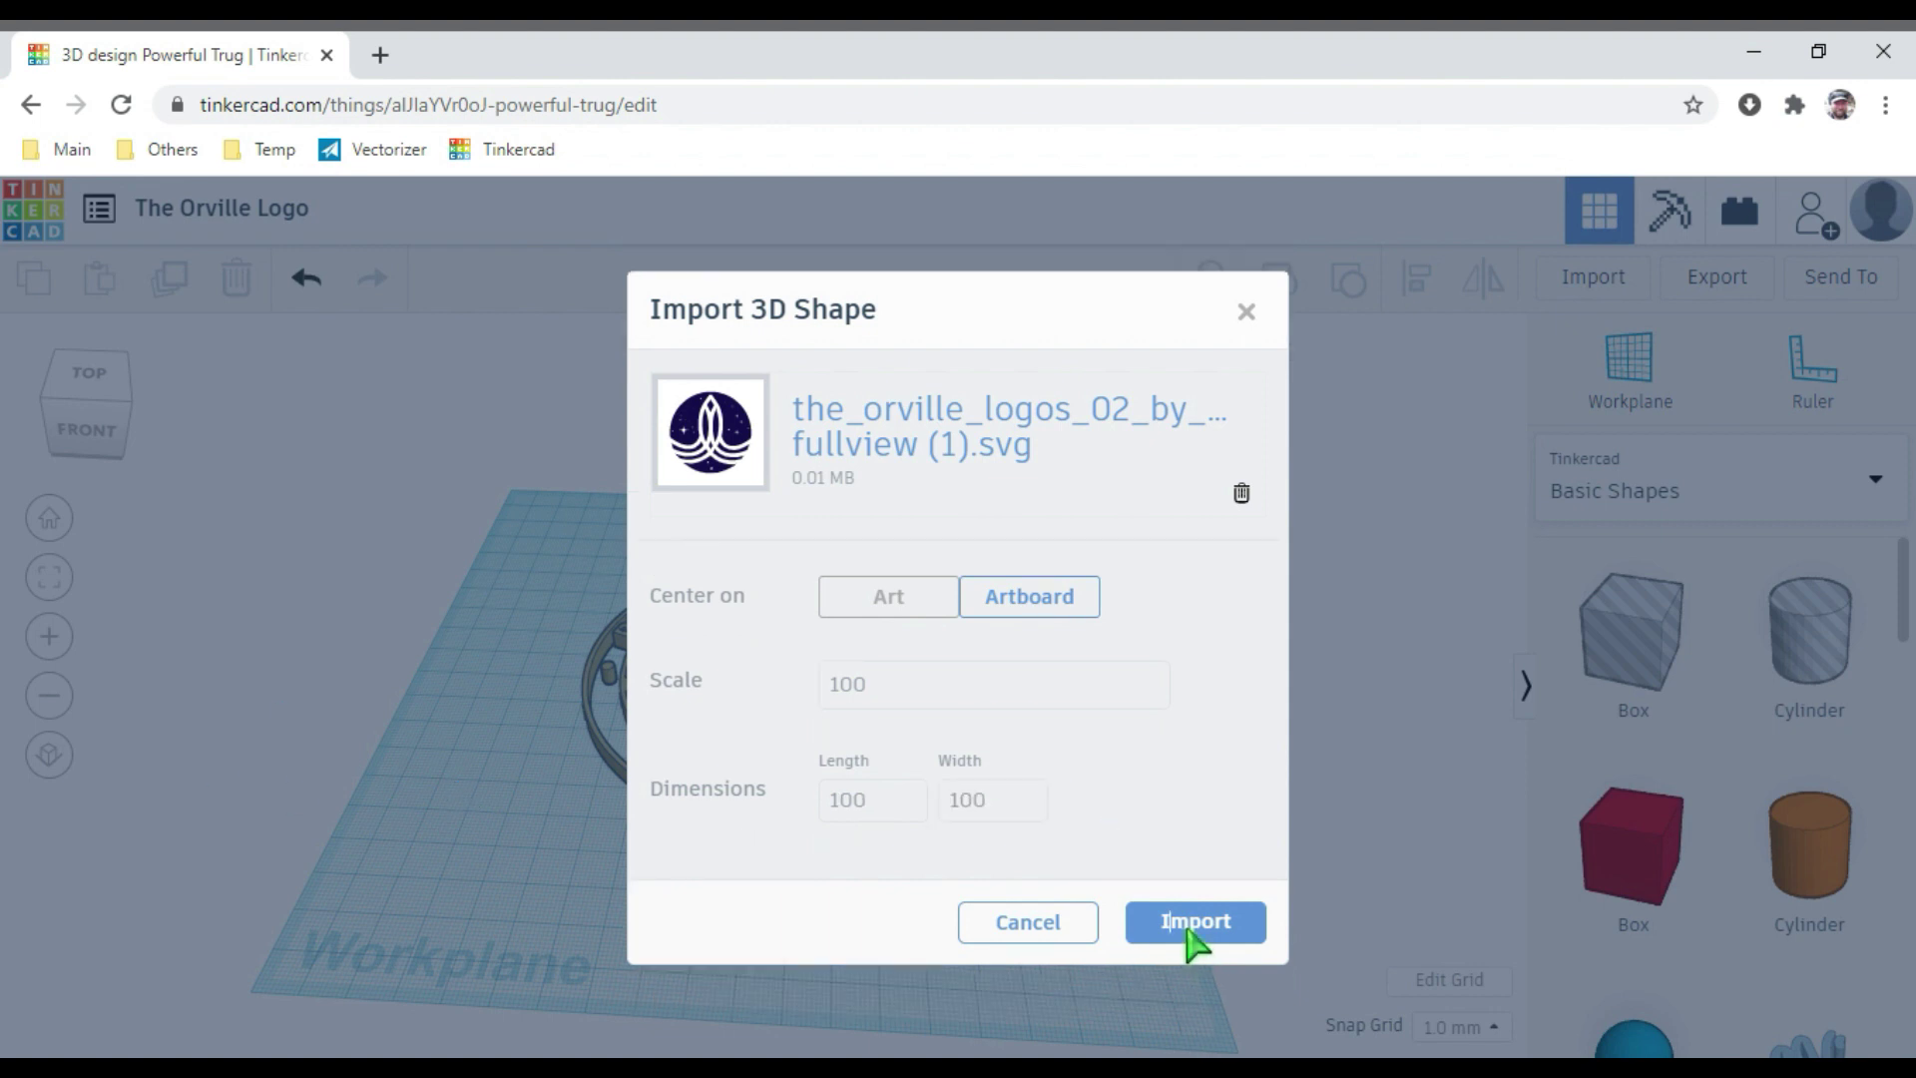
{"action": "left_click", "coordinate": [1187, 927]}
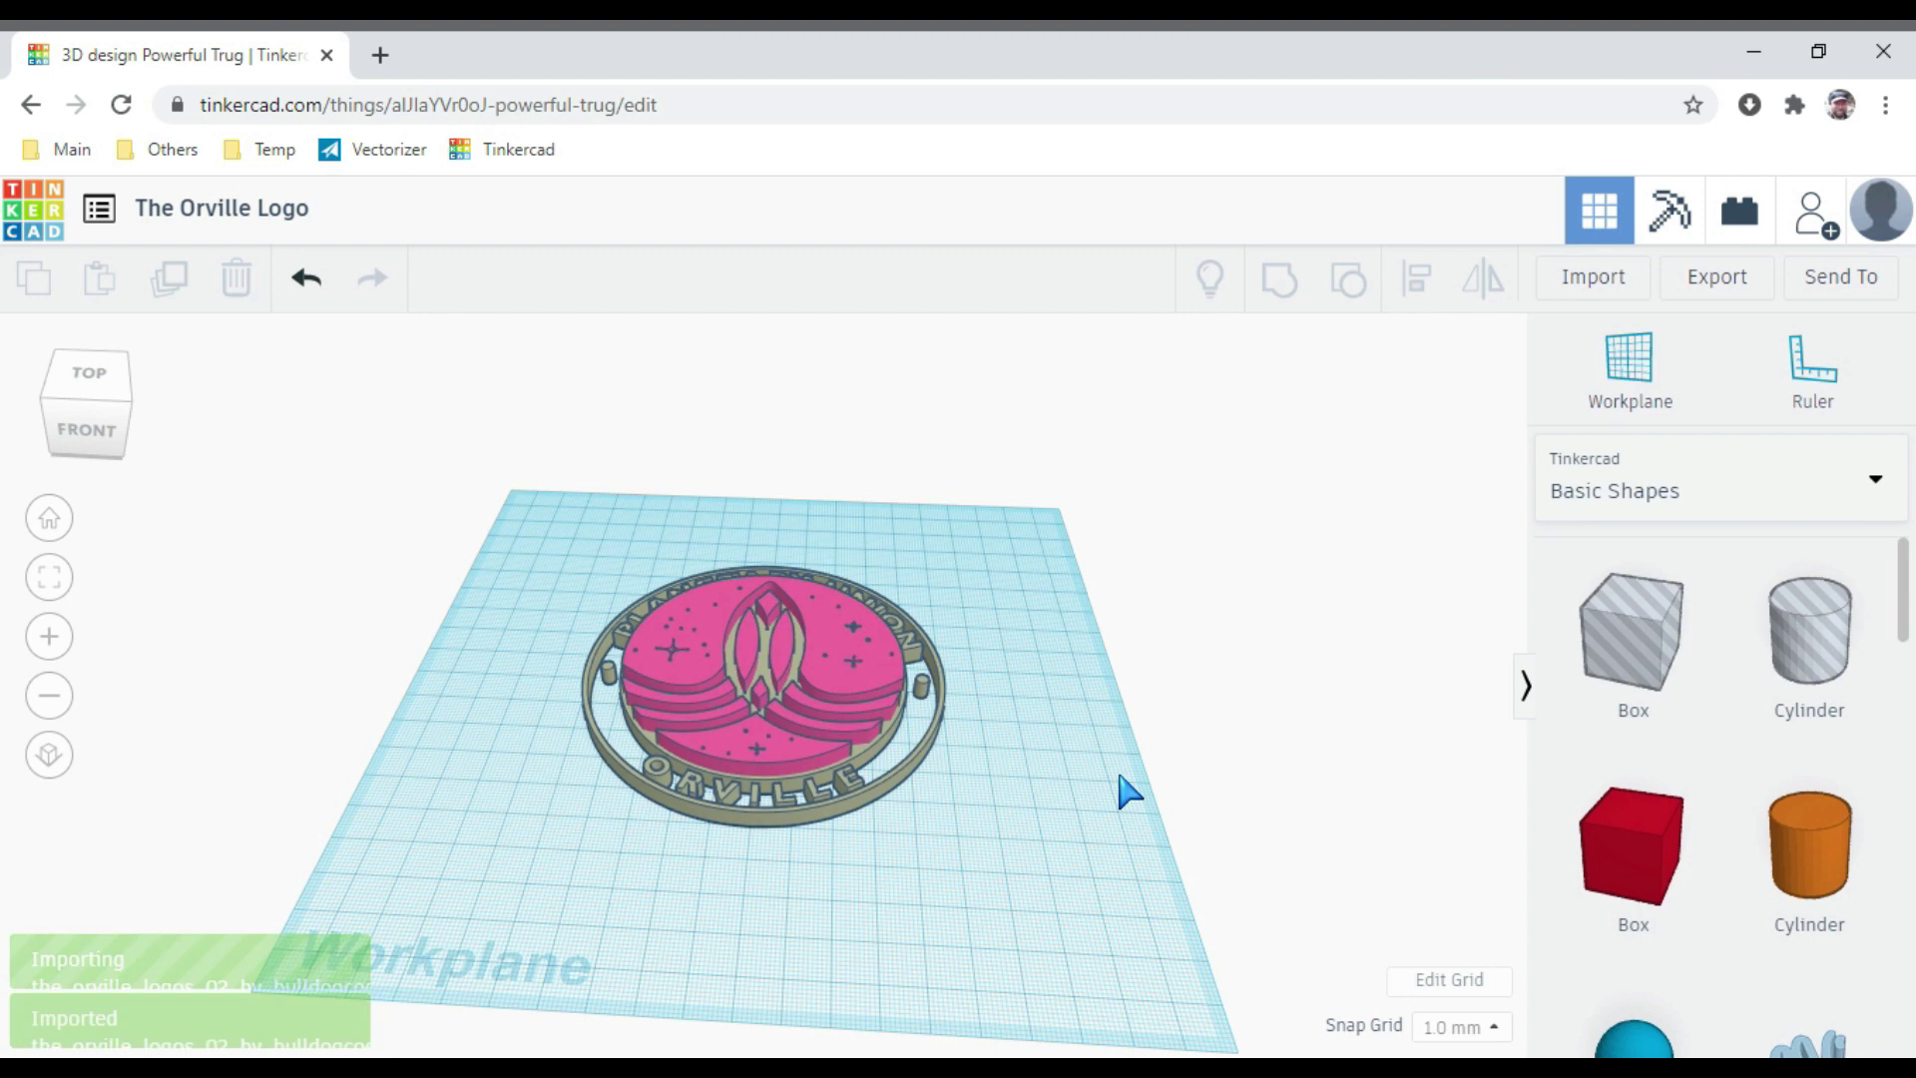
Set the height of the pink inner-disc shape to 5 mm.
{"action": "left_click", "coordinate": [843, 710]}
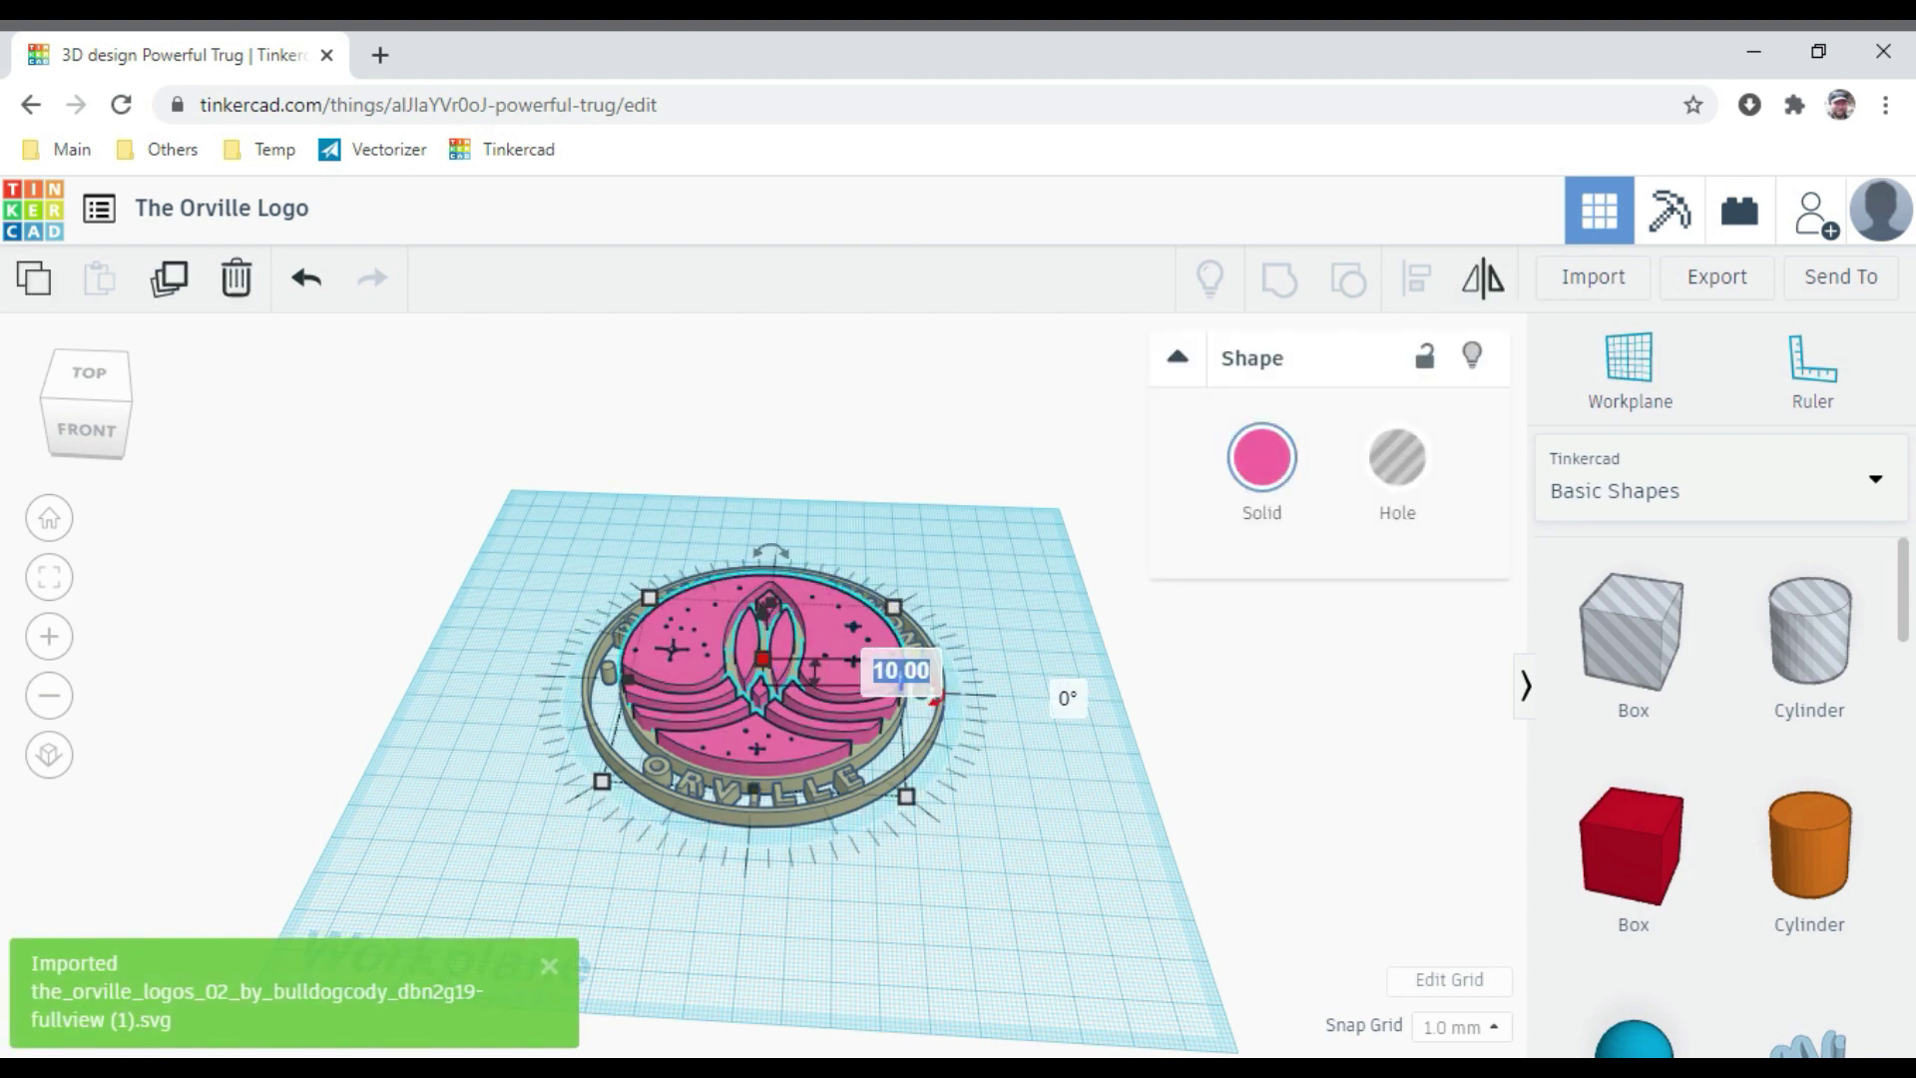
{"action": "type", "text": "5"}
{"action": "key", "text": "Return"}
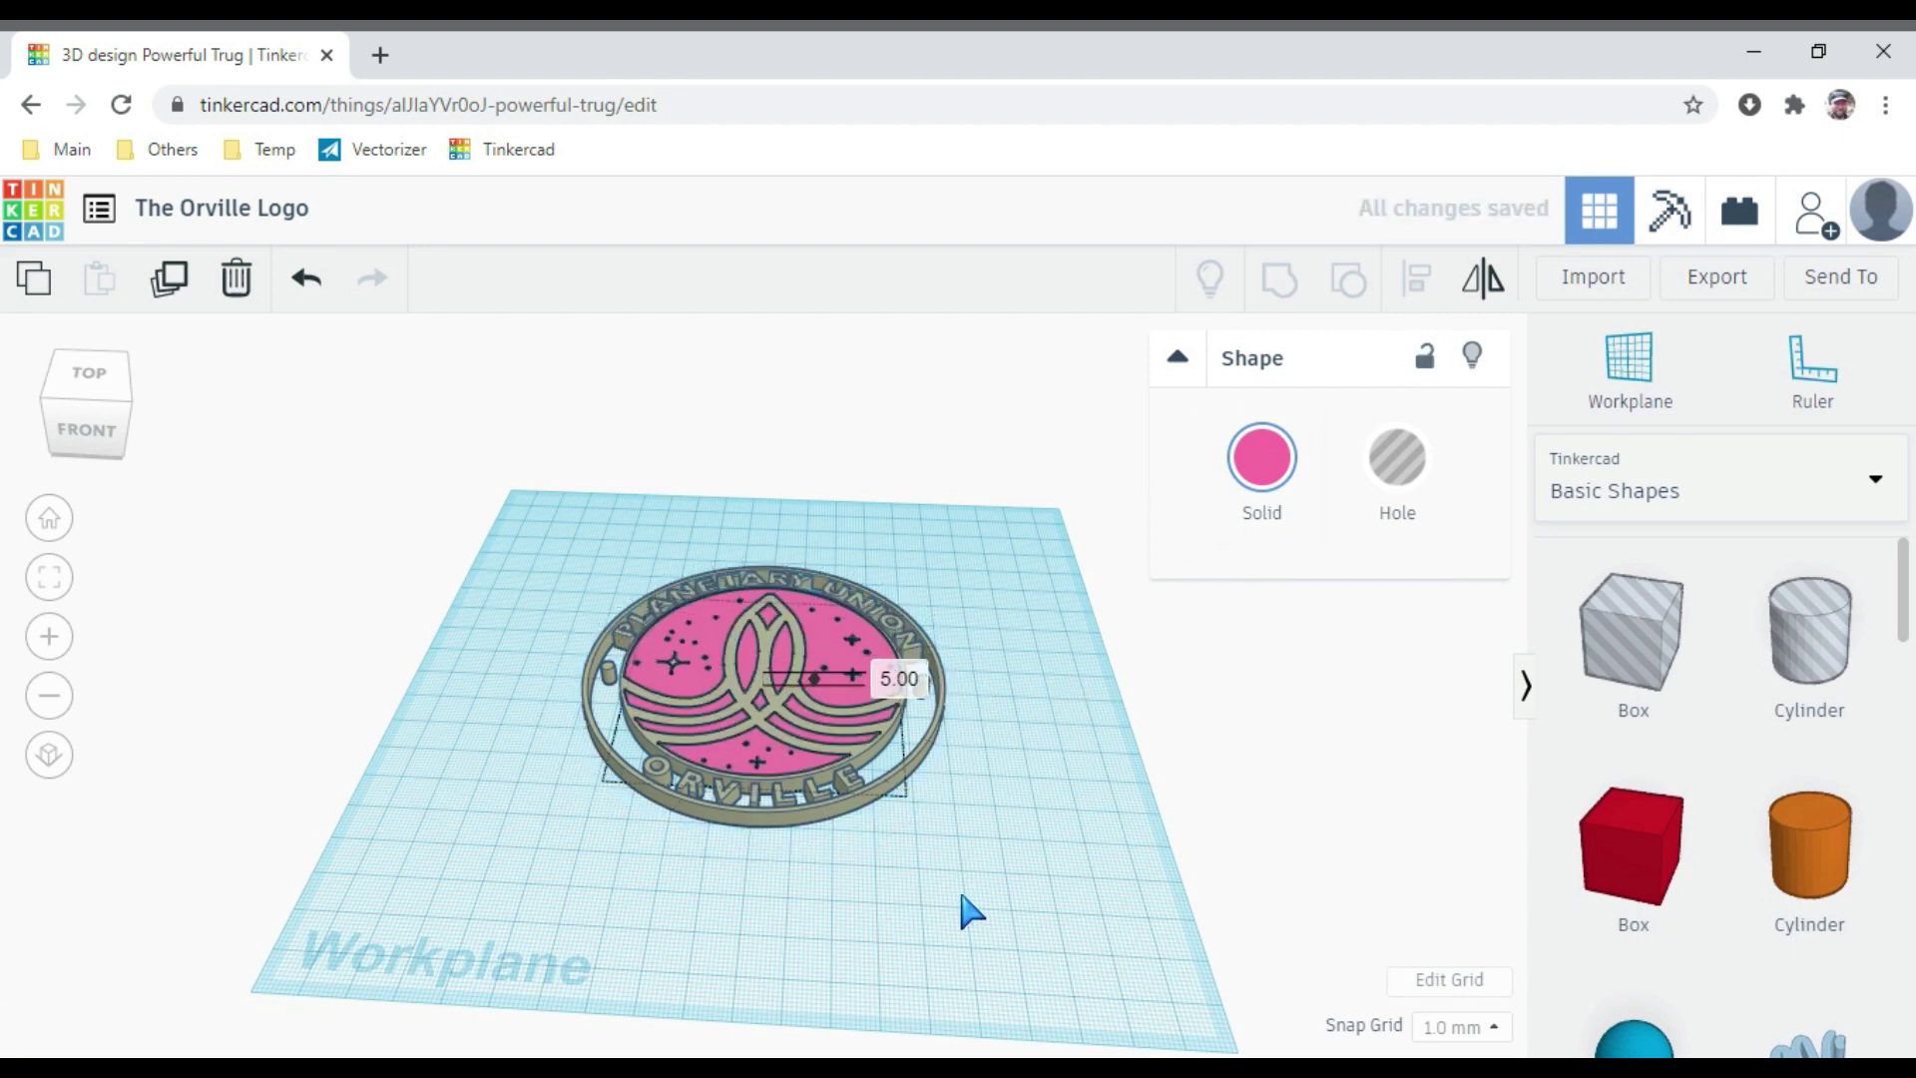
Change the inner-disc shape's solid color from pink to dark navy blue.
{"action": "right_click_drag", "start_coordinate": [961, 907], "coordinate": [998, 1013]}
{"action": "scroll", "coordinate": [958, 944], "scroll_direction": "up", "scroll_amount": 5}
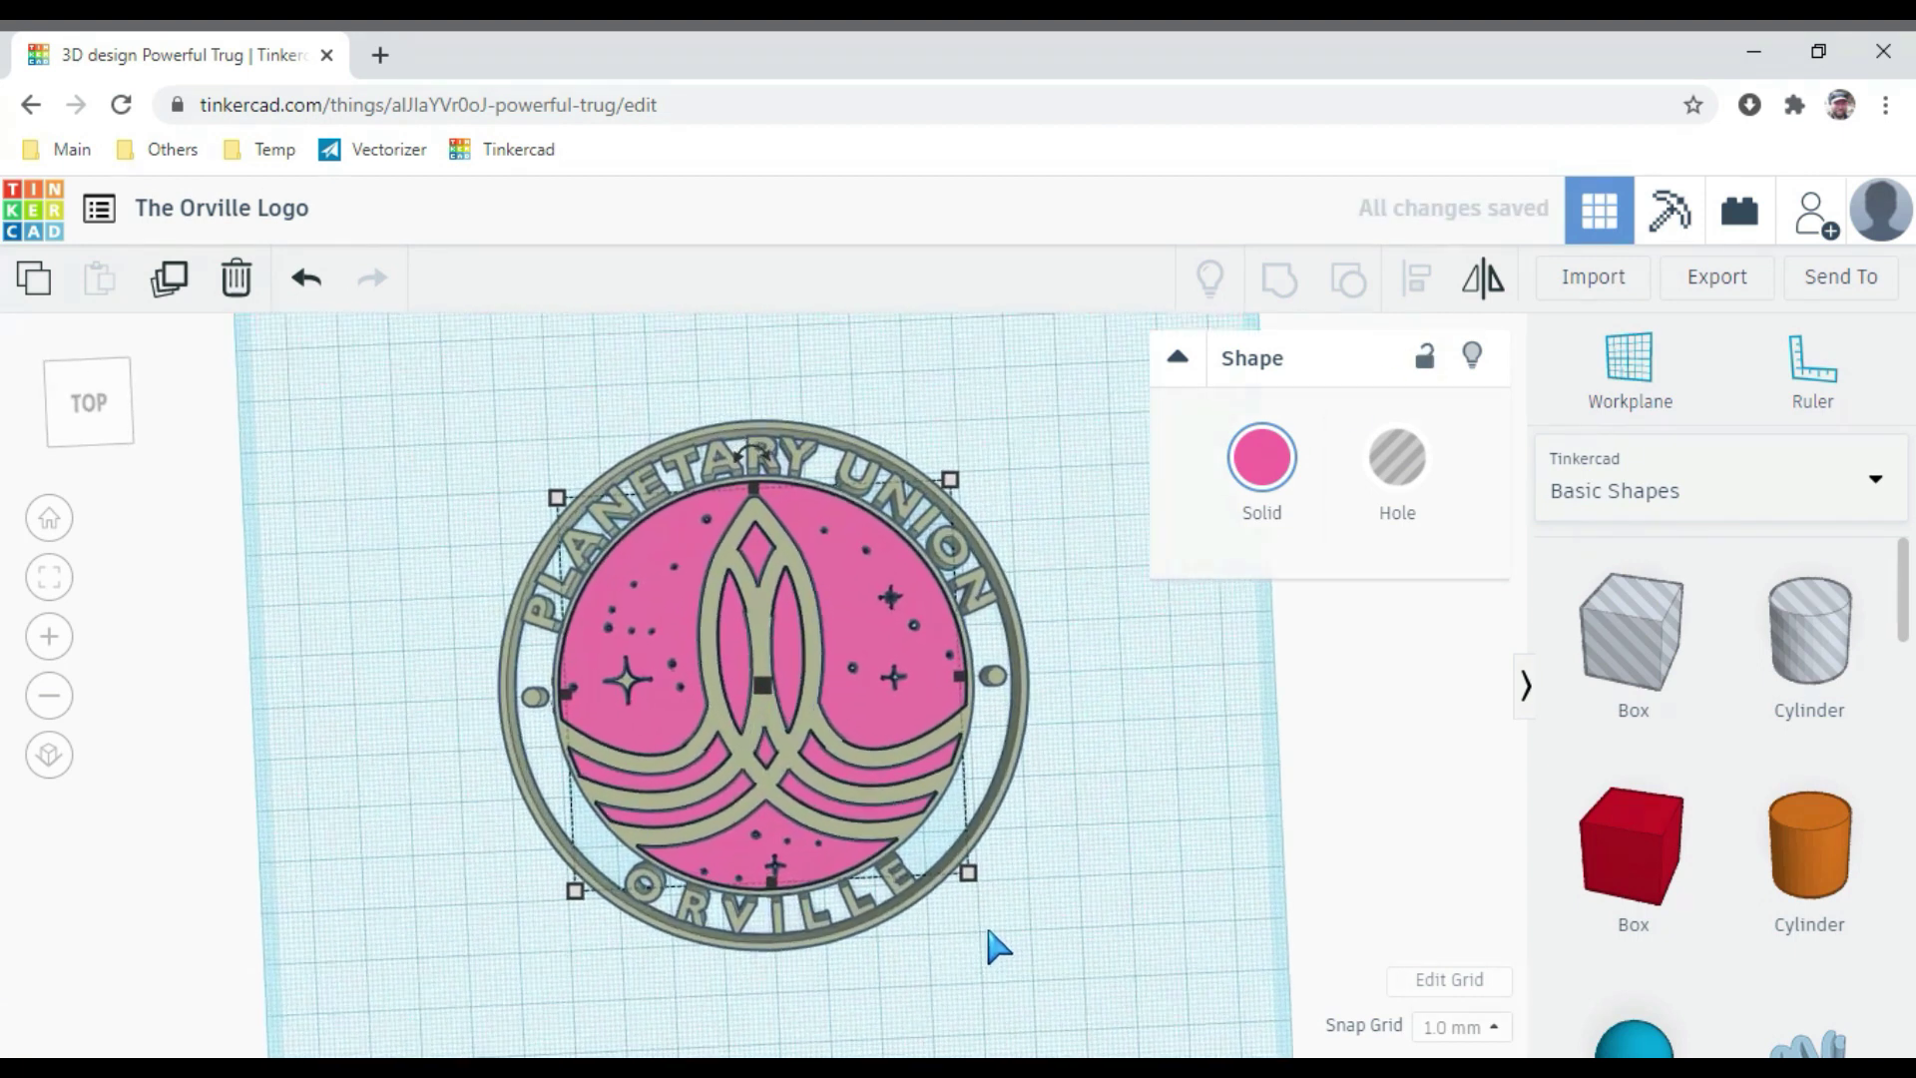
{"action": "right_click_drag", "start_coordinate": [1275, 988], "coordinate": [992, 791]}
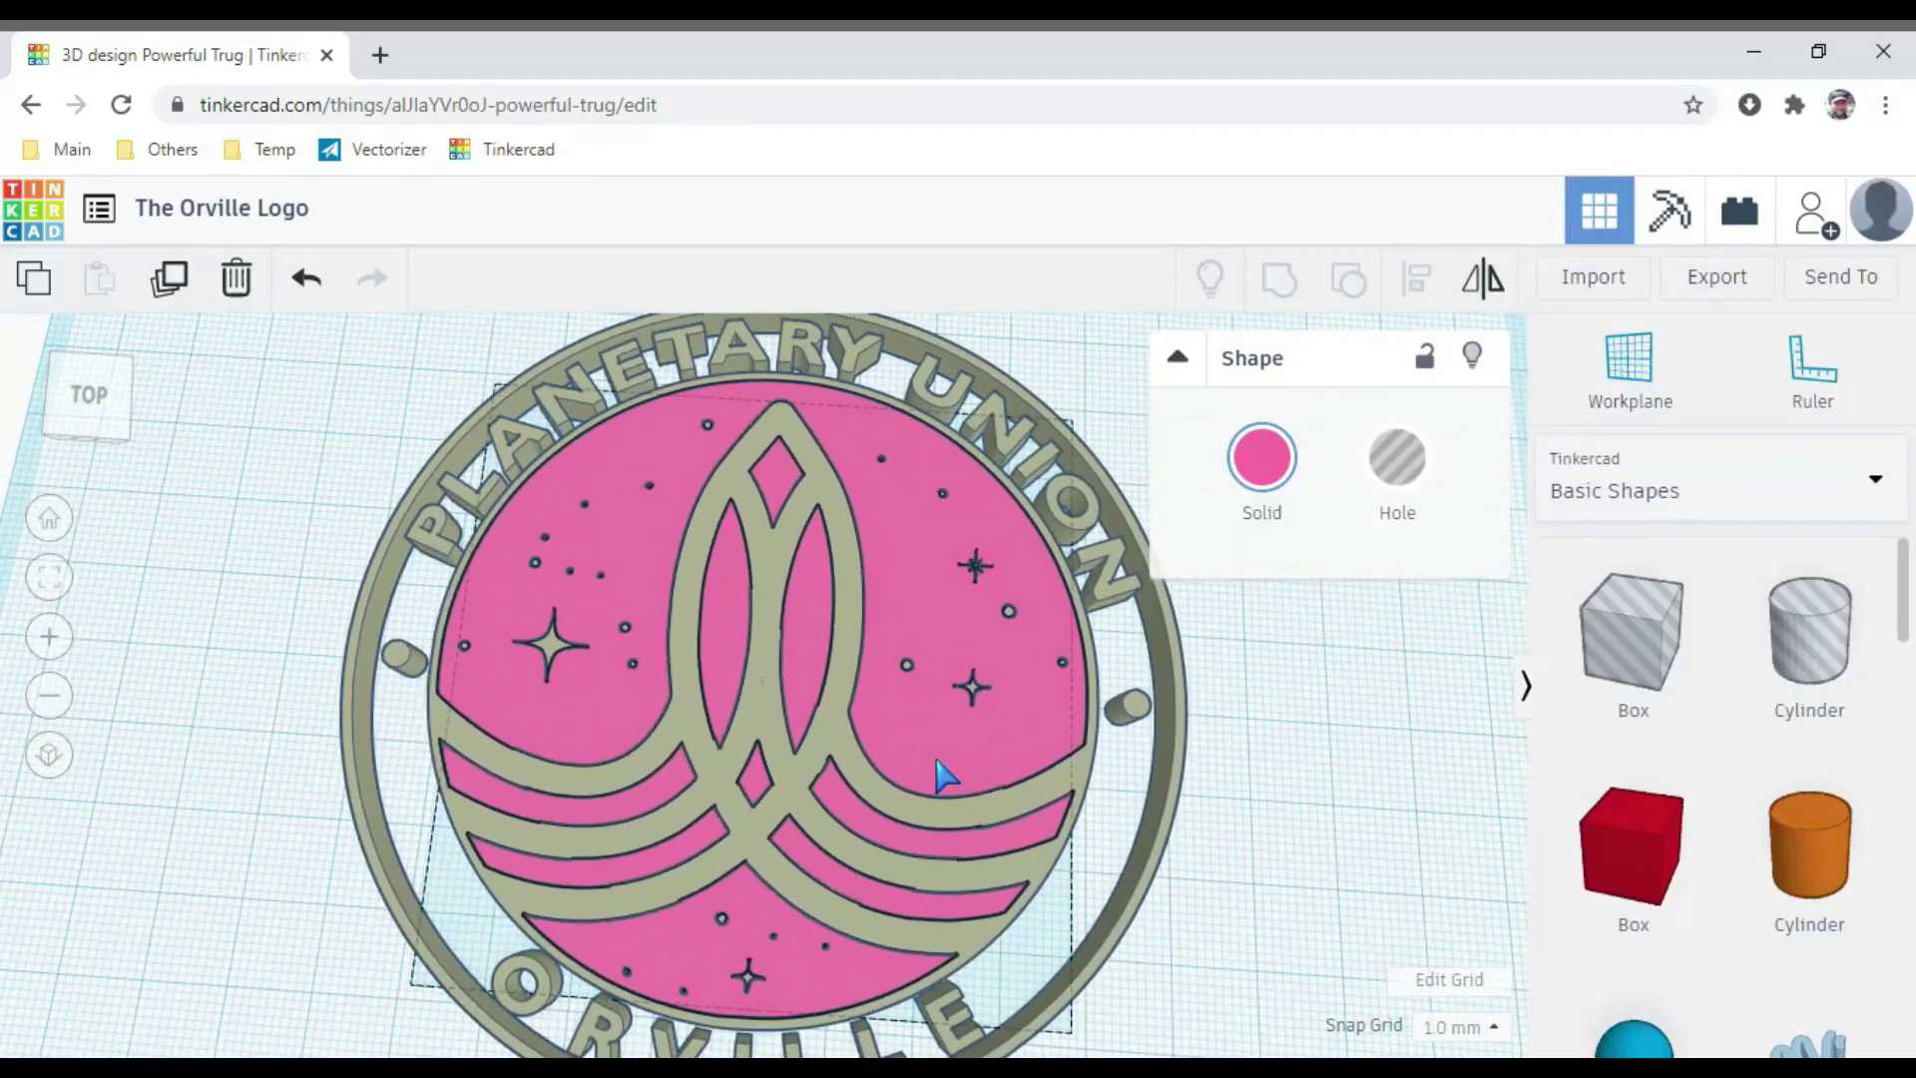
{"action": "left_click", "coordinate": [1263, 457]}
{"action": "left_click", "coordinate": [1537, 769]}
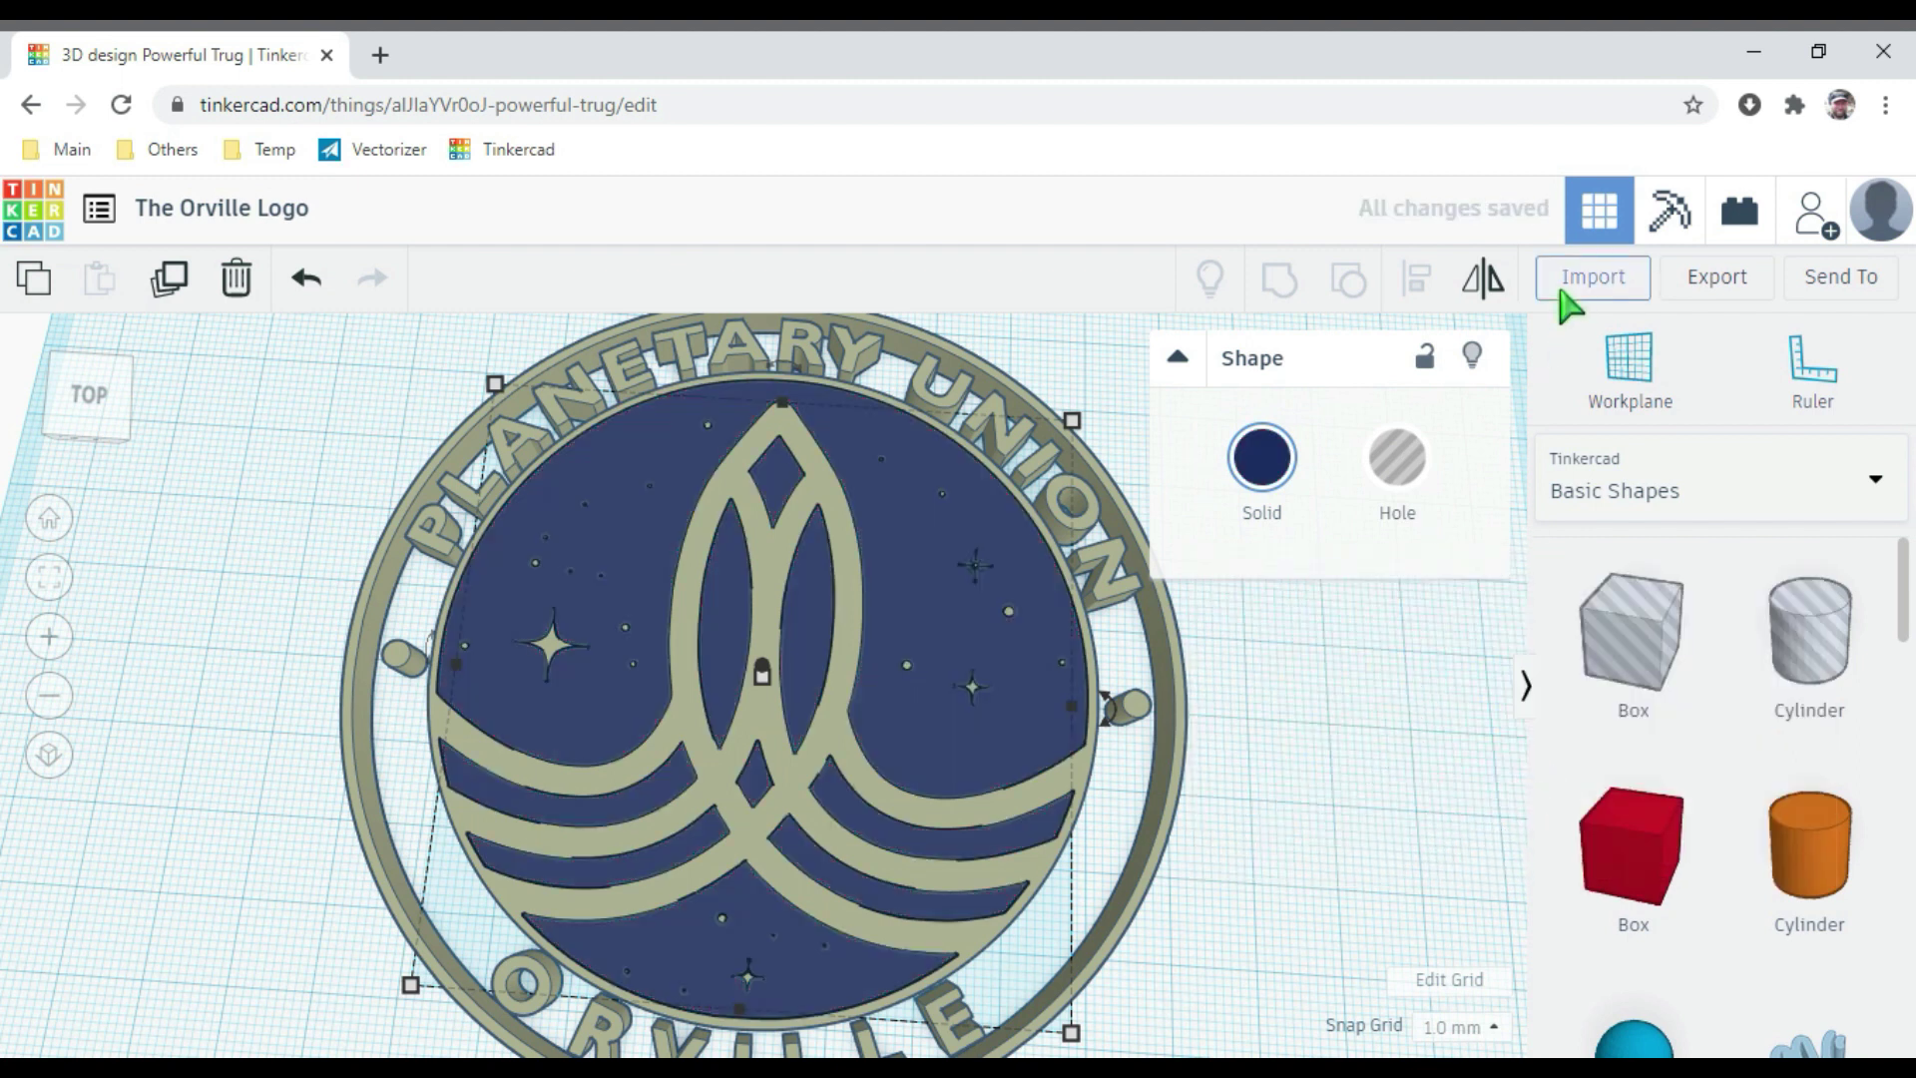
Import the dark blue outer-ring logo file, fullview (2).svg, centered on the artboard, with its width set to 100 mm.
{"action": "left_click", "coordinate": [1586, 279]}
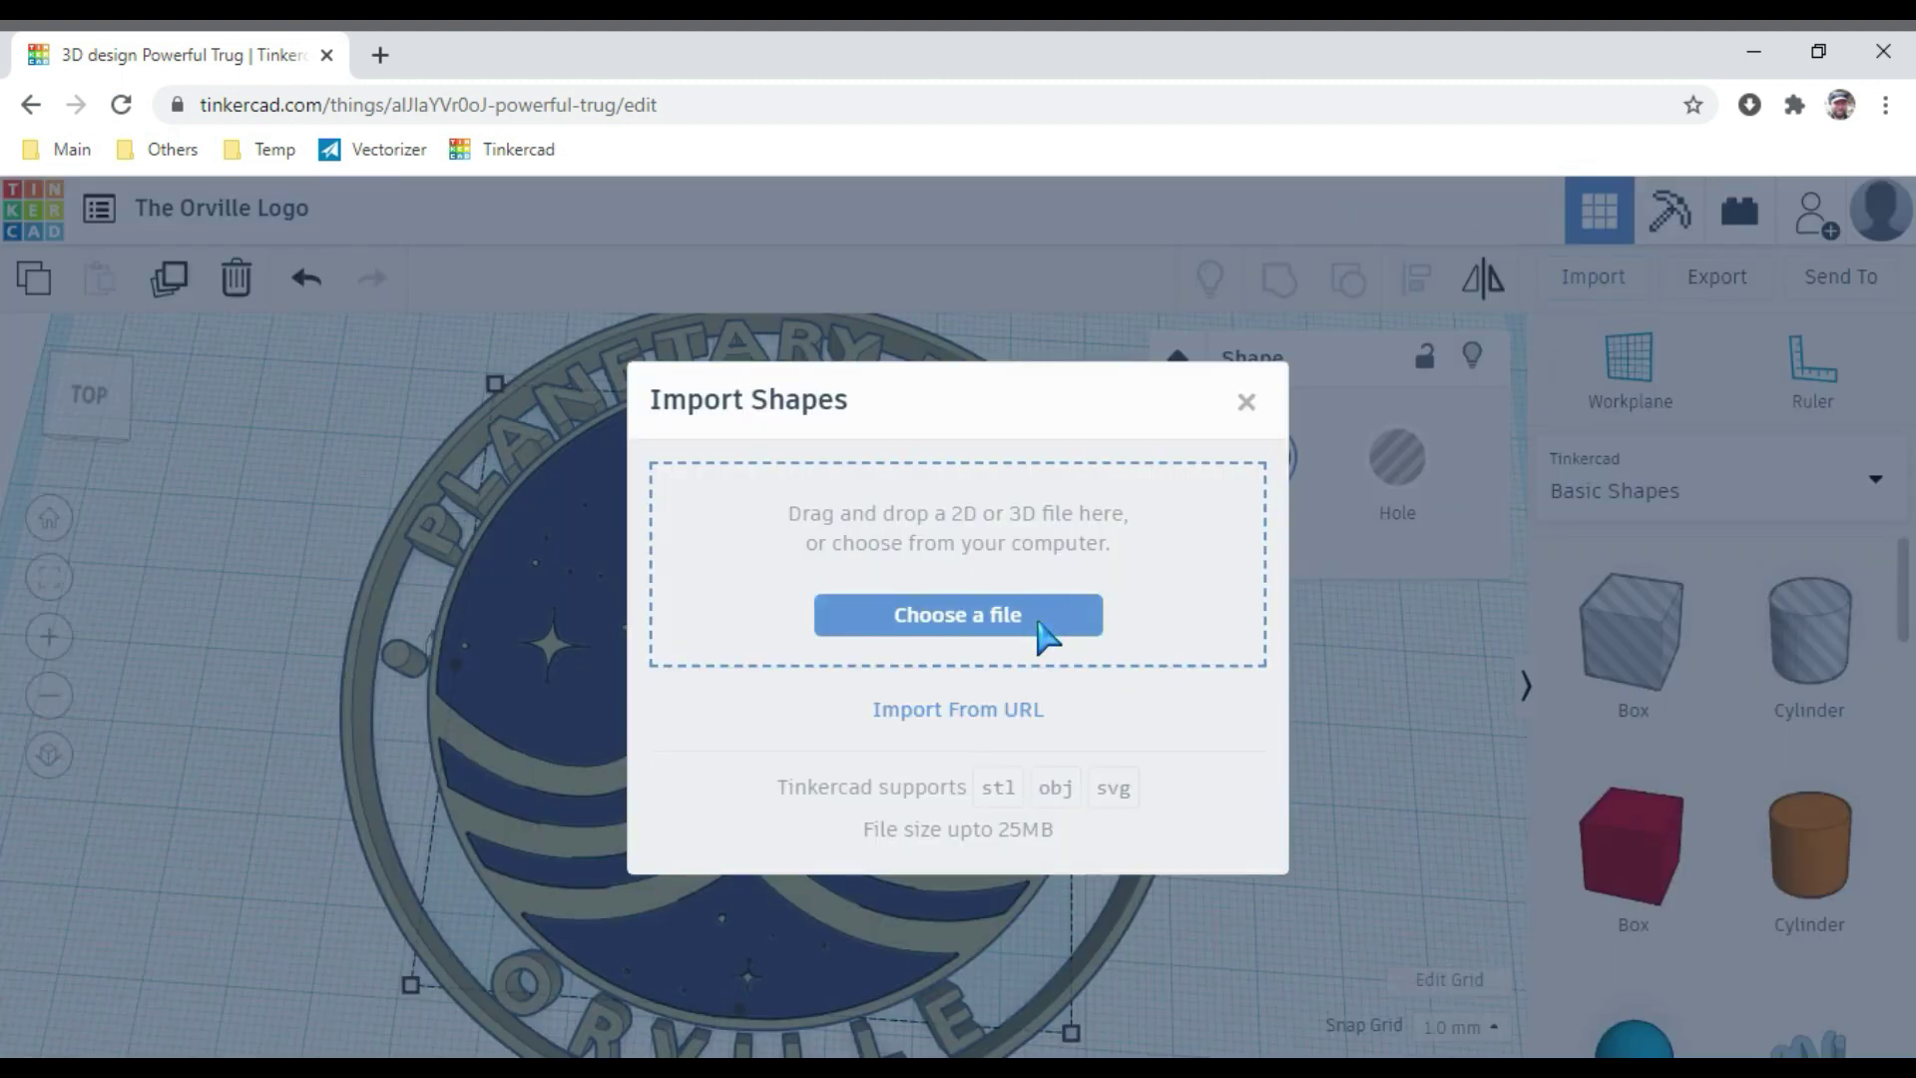
{"action": "left_click", "coordinate": [1038, 623]}
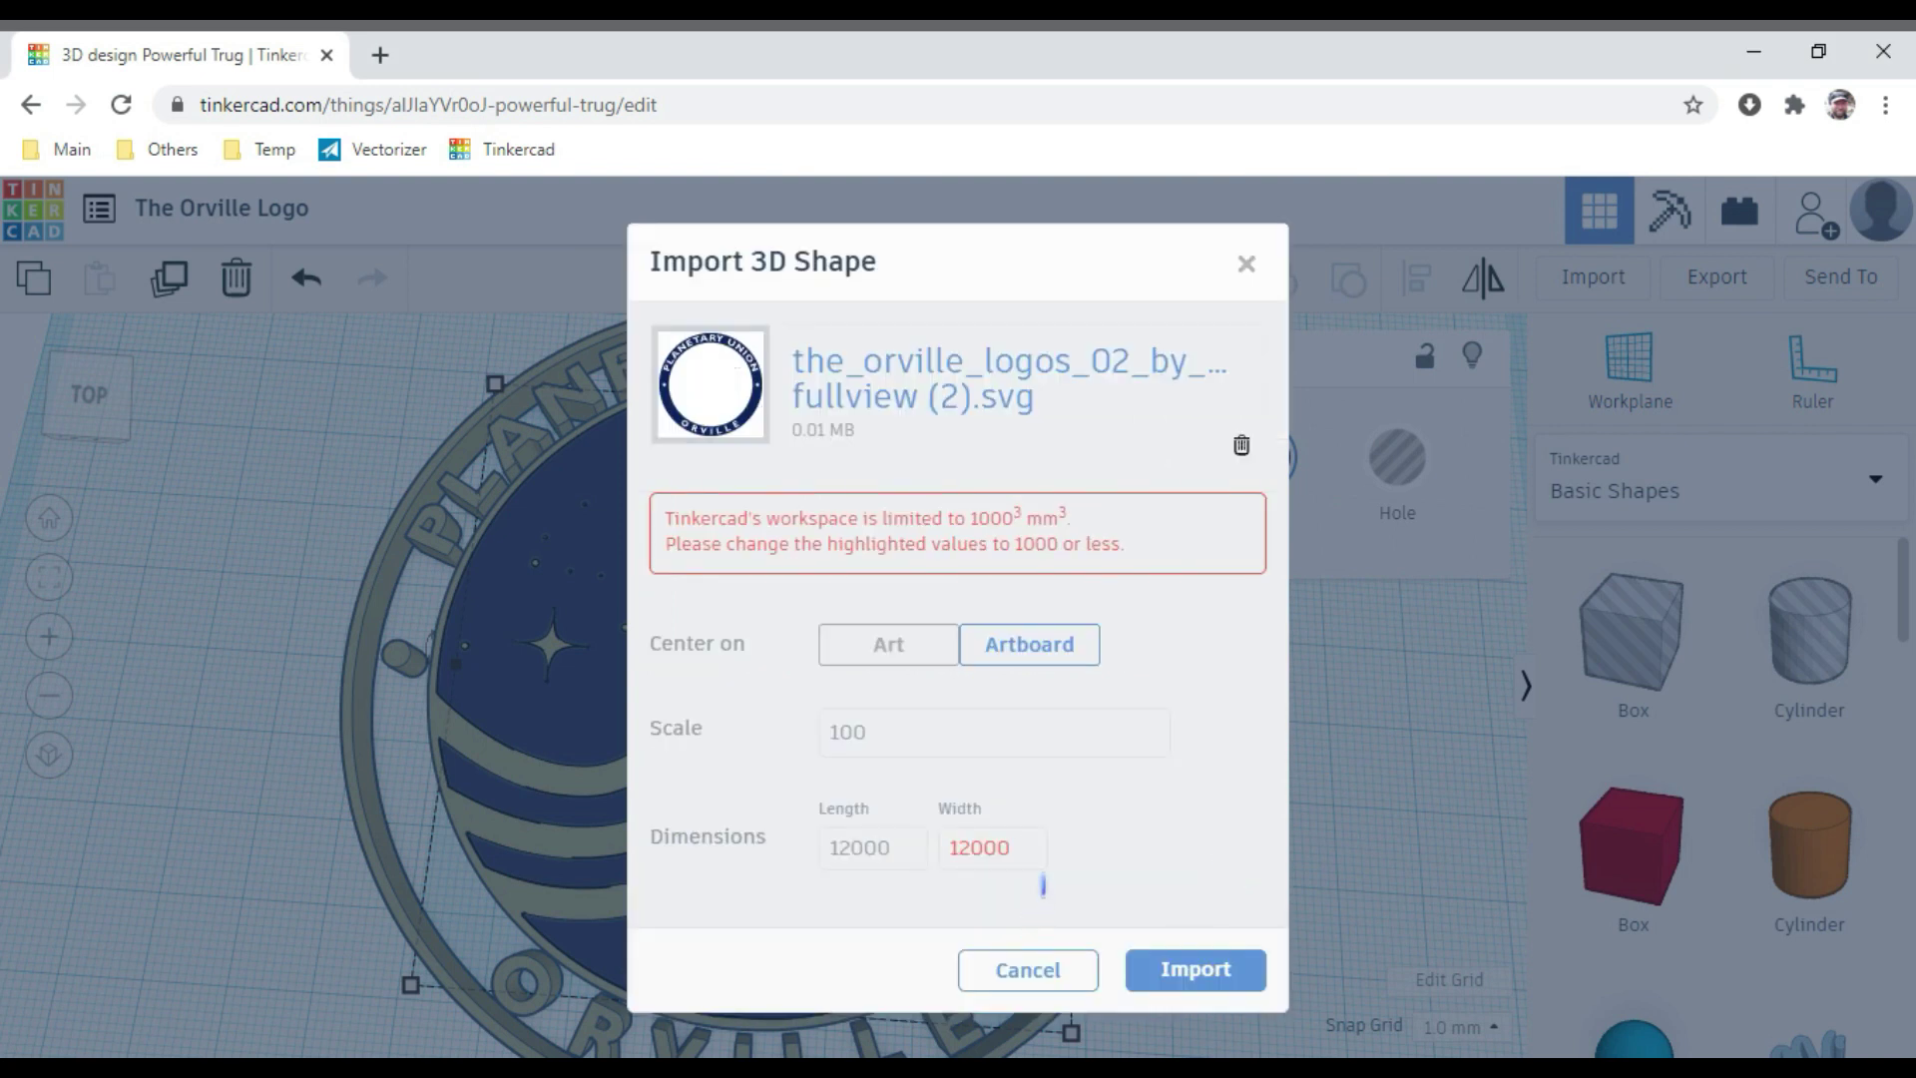
{"action": "left_click", "coordinate": [1043, 866]}
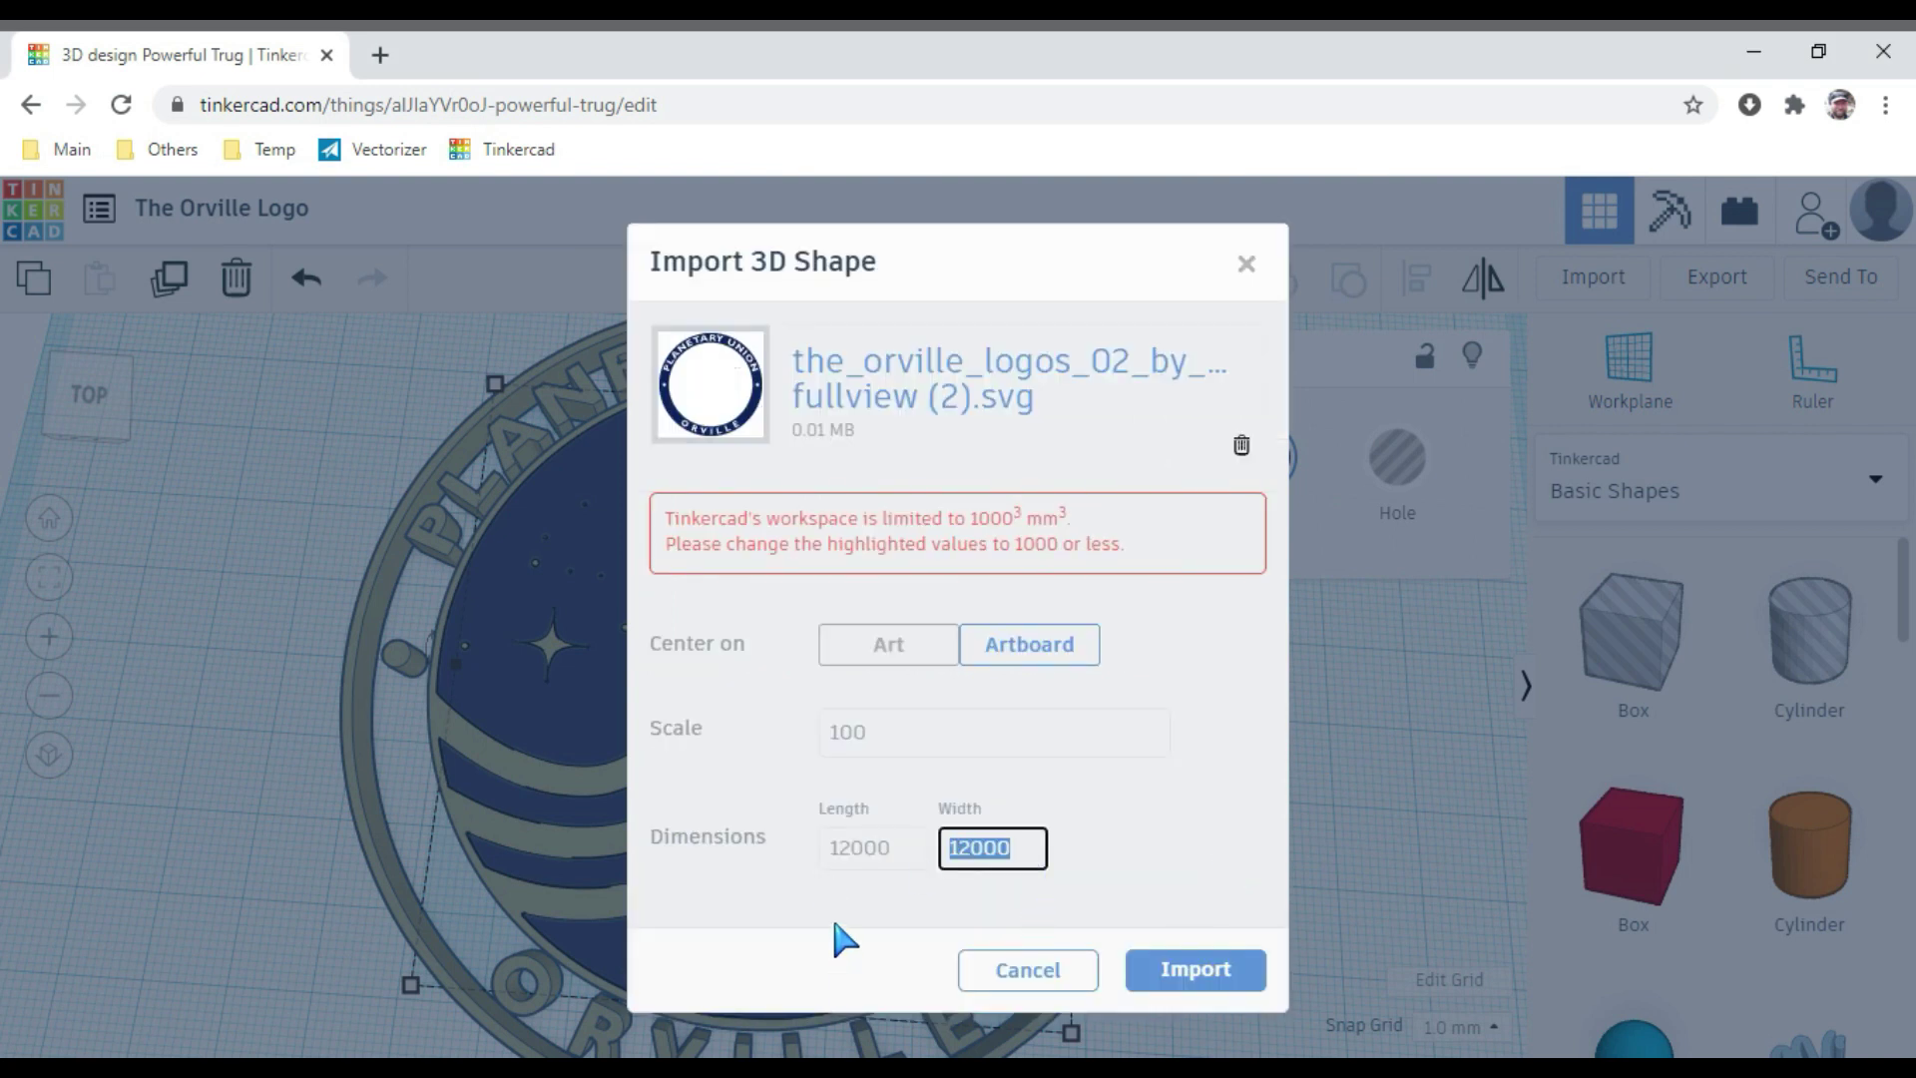
{"action": "type", "text": "100"}
{"action": "left_click", "coordinate": [1187, 976]}
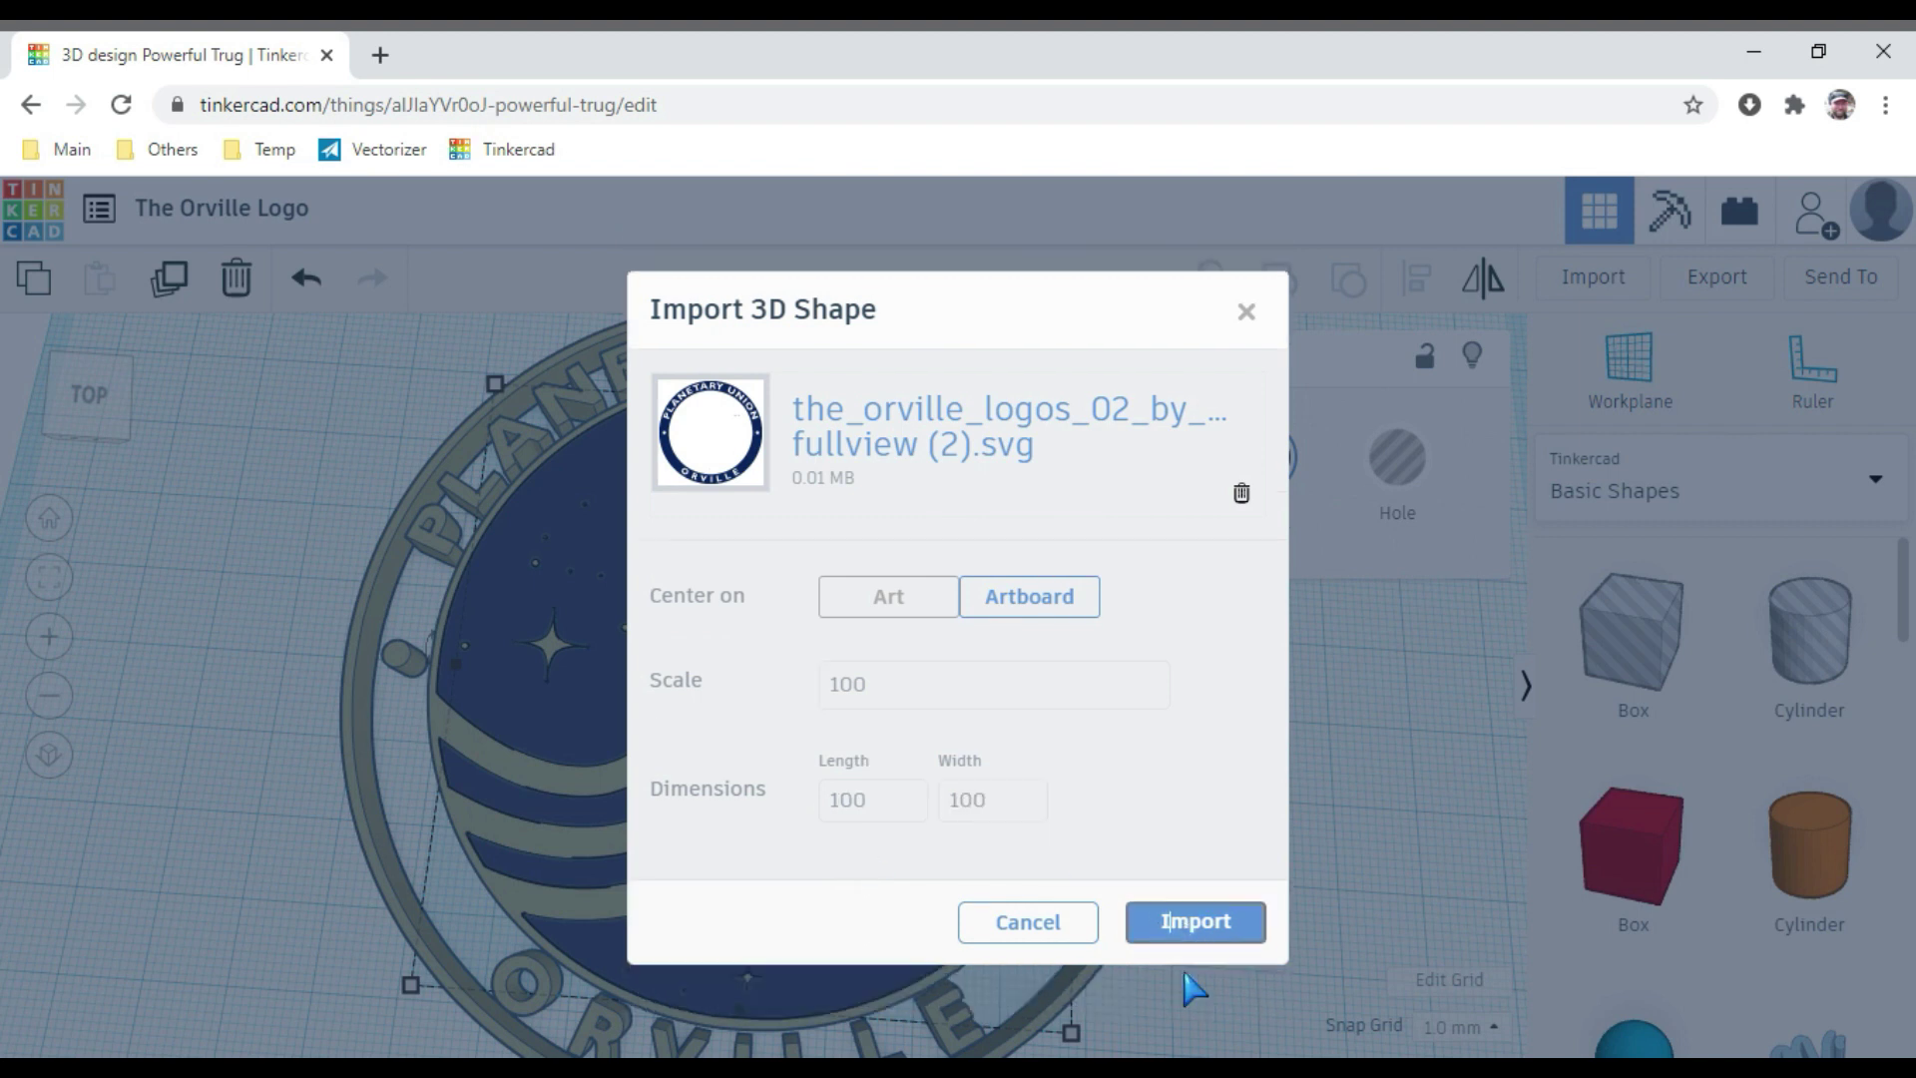
{"action": "left_click", "coordinate": [1175, 913]}
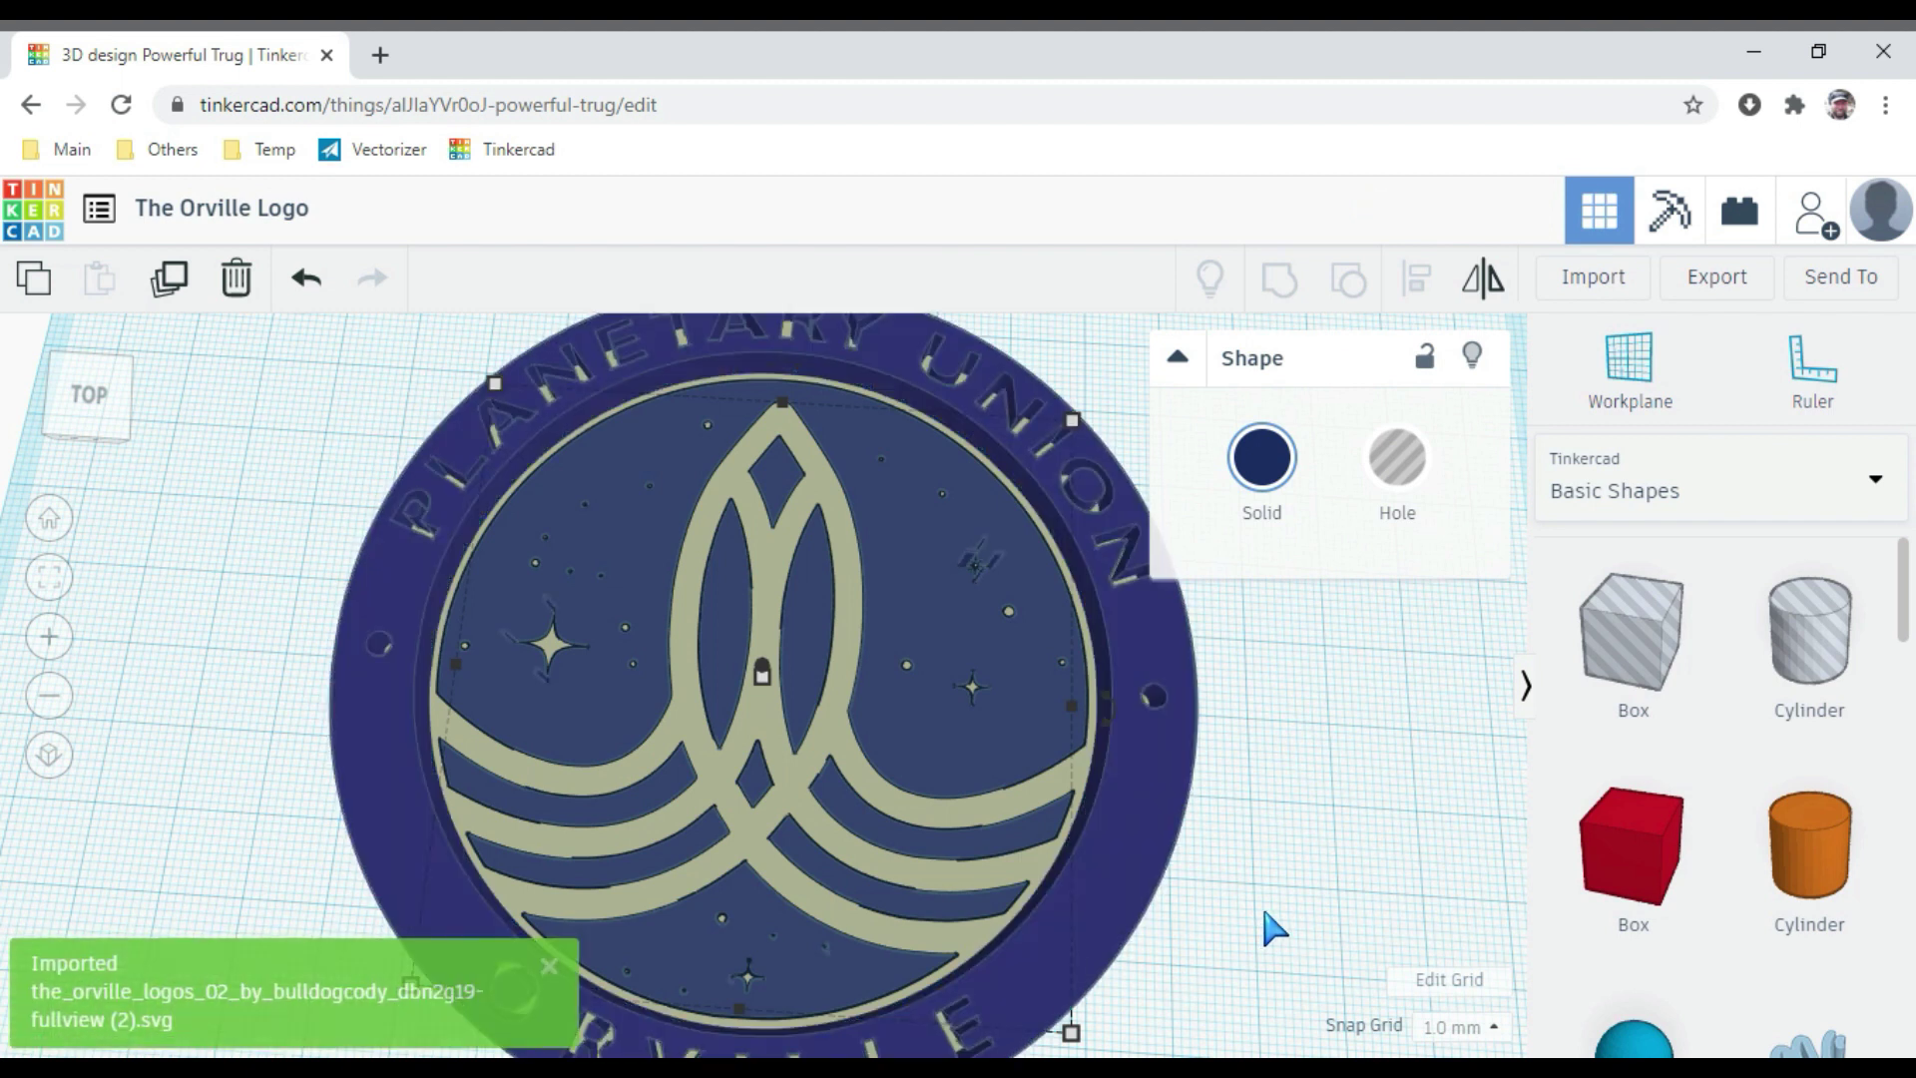
Set the height of the dark blue outer-ring shape to 5 mm and deselect it.
{"action": "right_click_drag", "start_coordinate": [1342, 953], "coordinate": [1291, 757]}
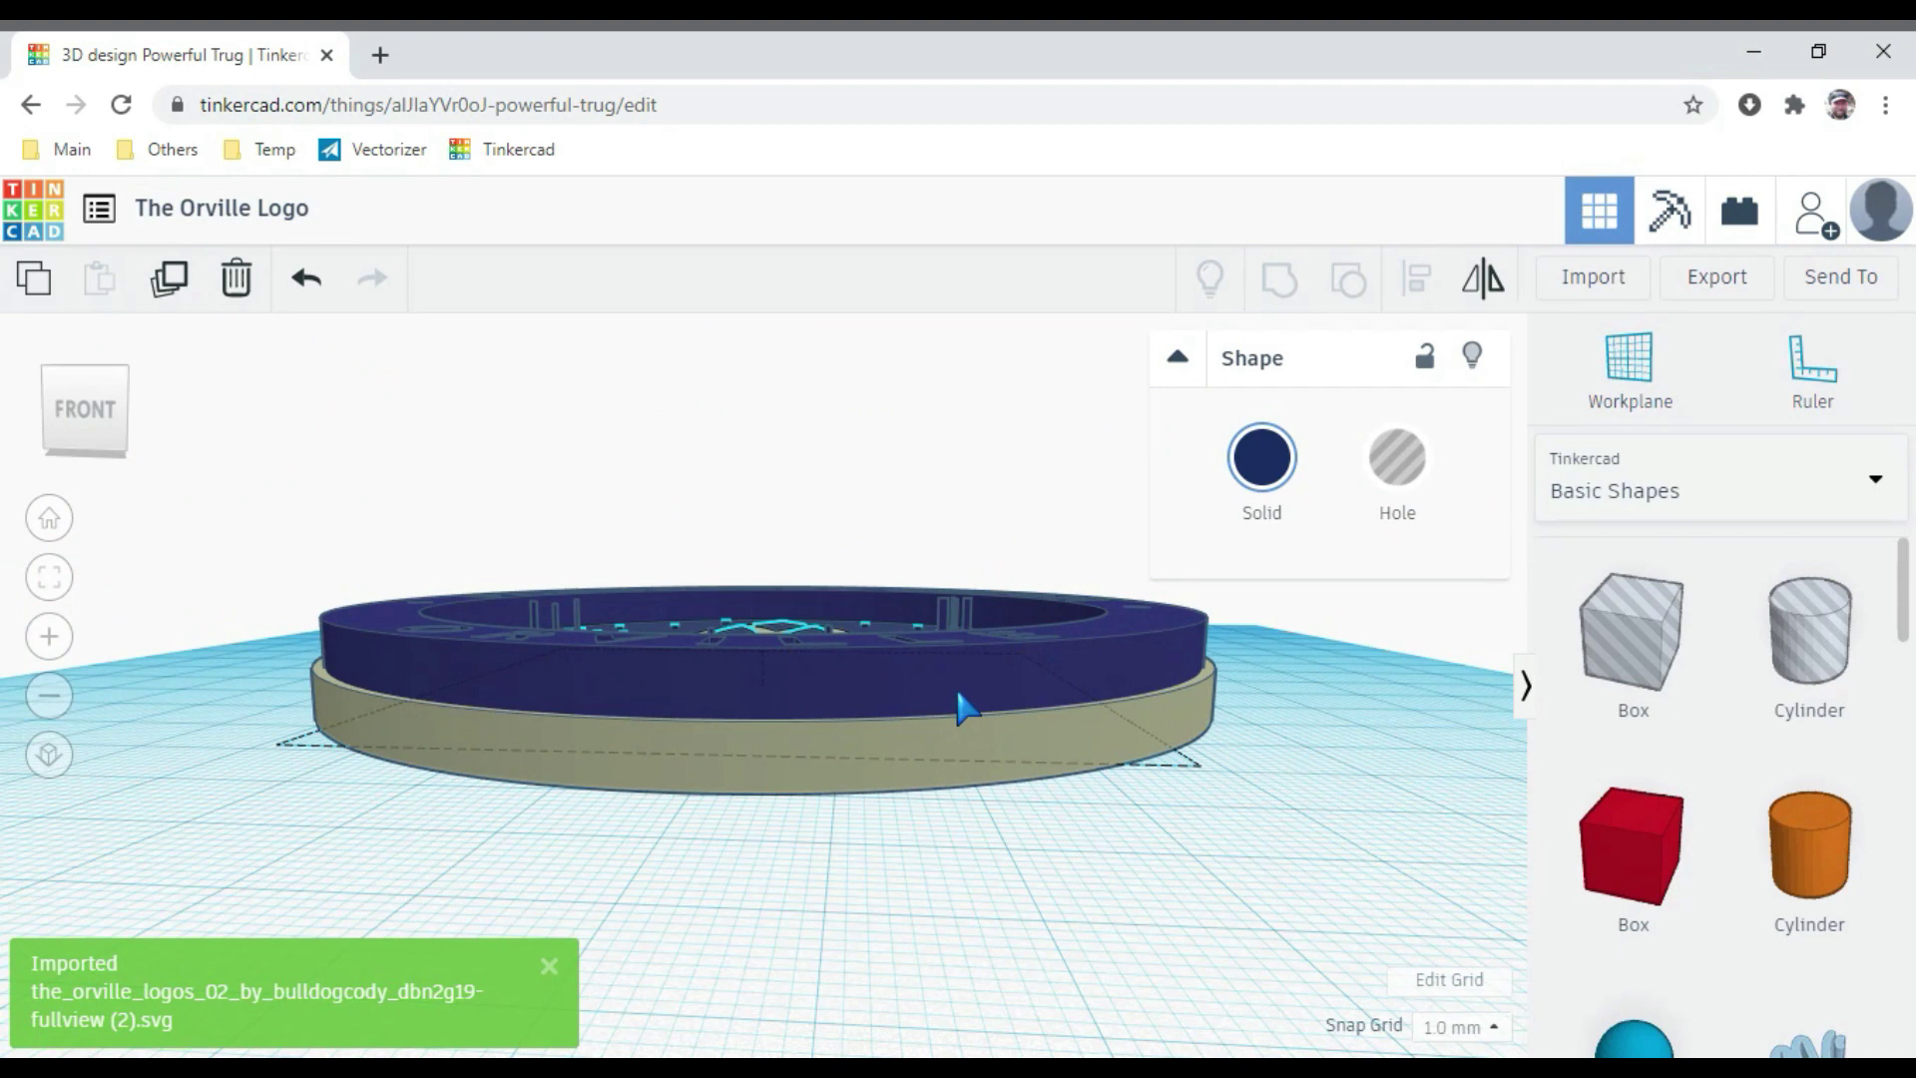
{"action": "left_click", "coordinate": [763, 605]}
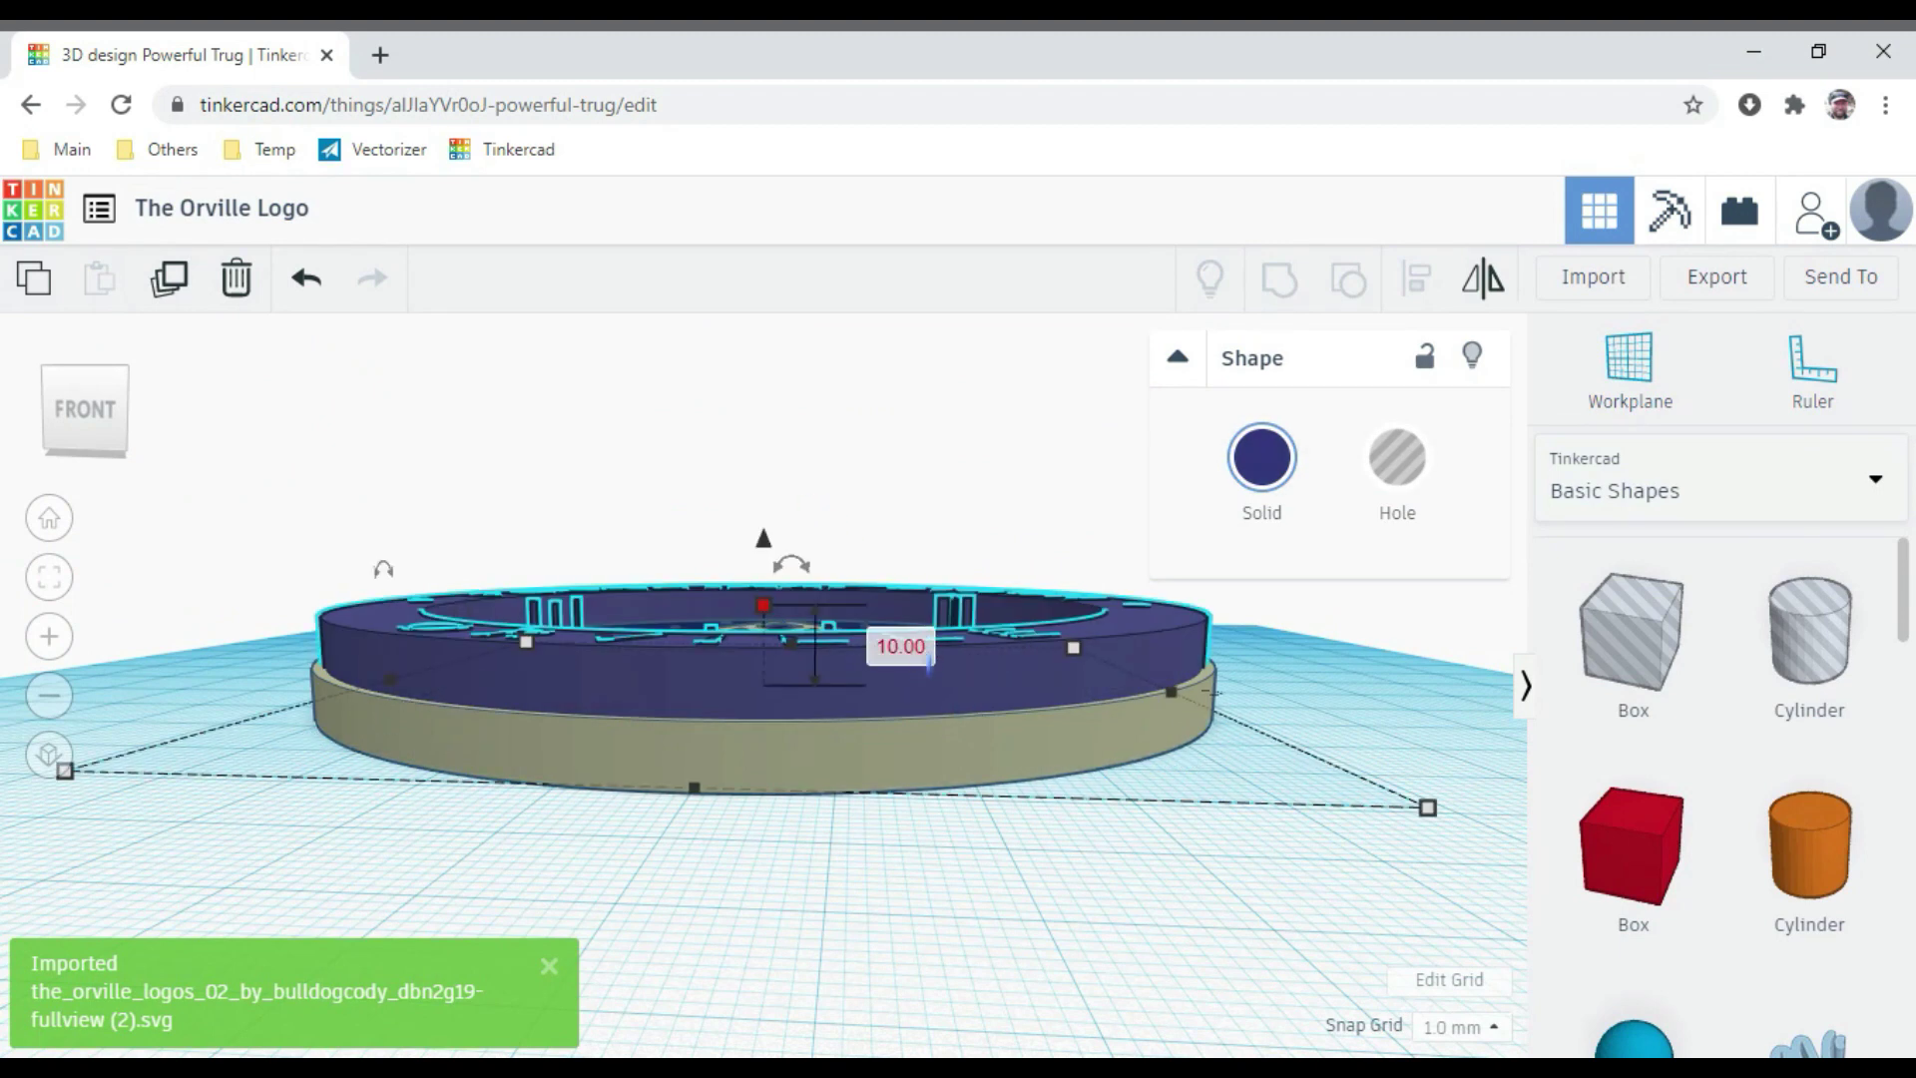
{"action": "left_click", "coordinate": [909, 645]}
{"action": "type", "text": "5"}
{"action": "key", "text": "Return"}
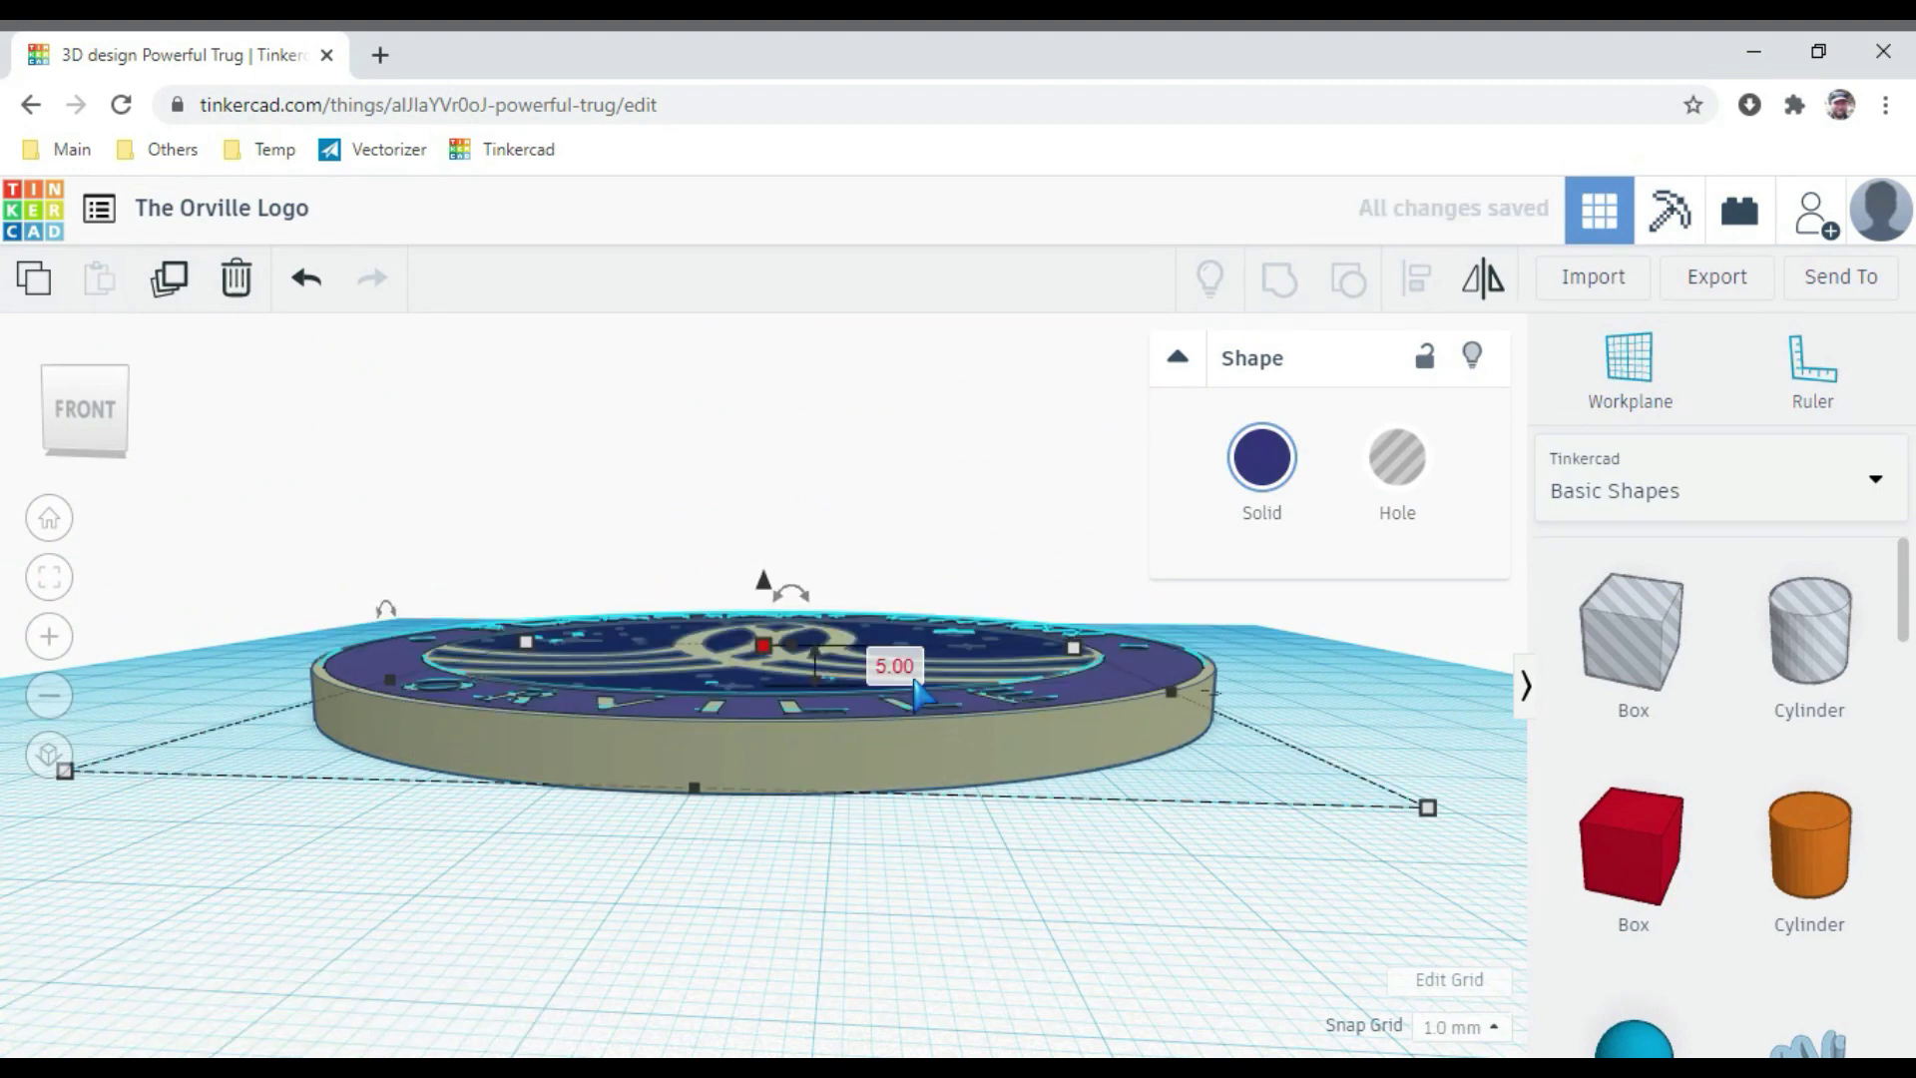
{"action": "left_click", "coordinate": [911, 432]}
{"action": "right_click_drag", "start_coordinate": [911, 432], "coordinate": [944, 584]}
{"action": "scroll", "coordinate": [948, 596], "scroll_direction": "down", "scroll_amount": 2}
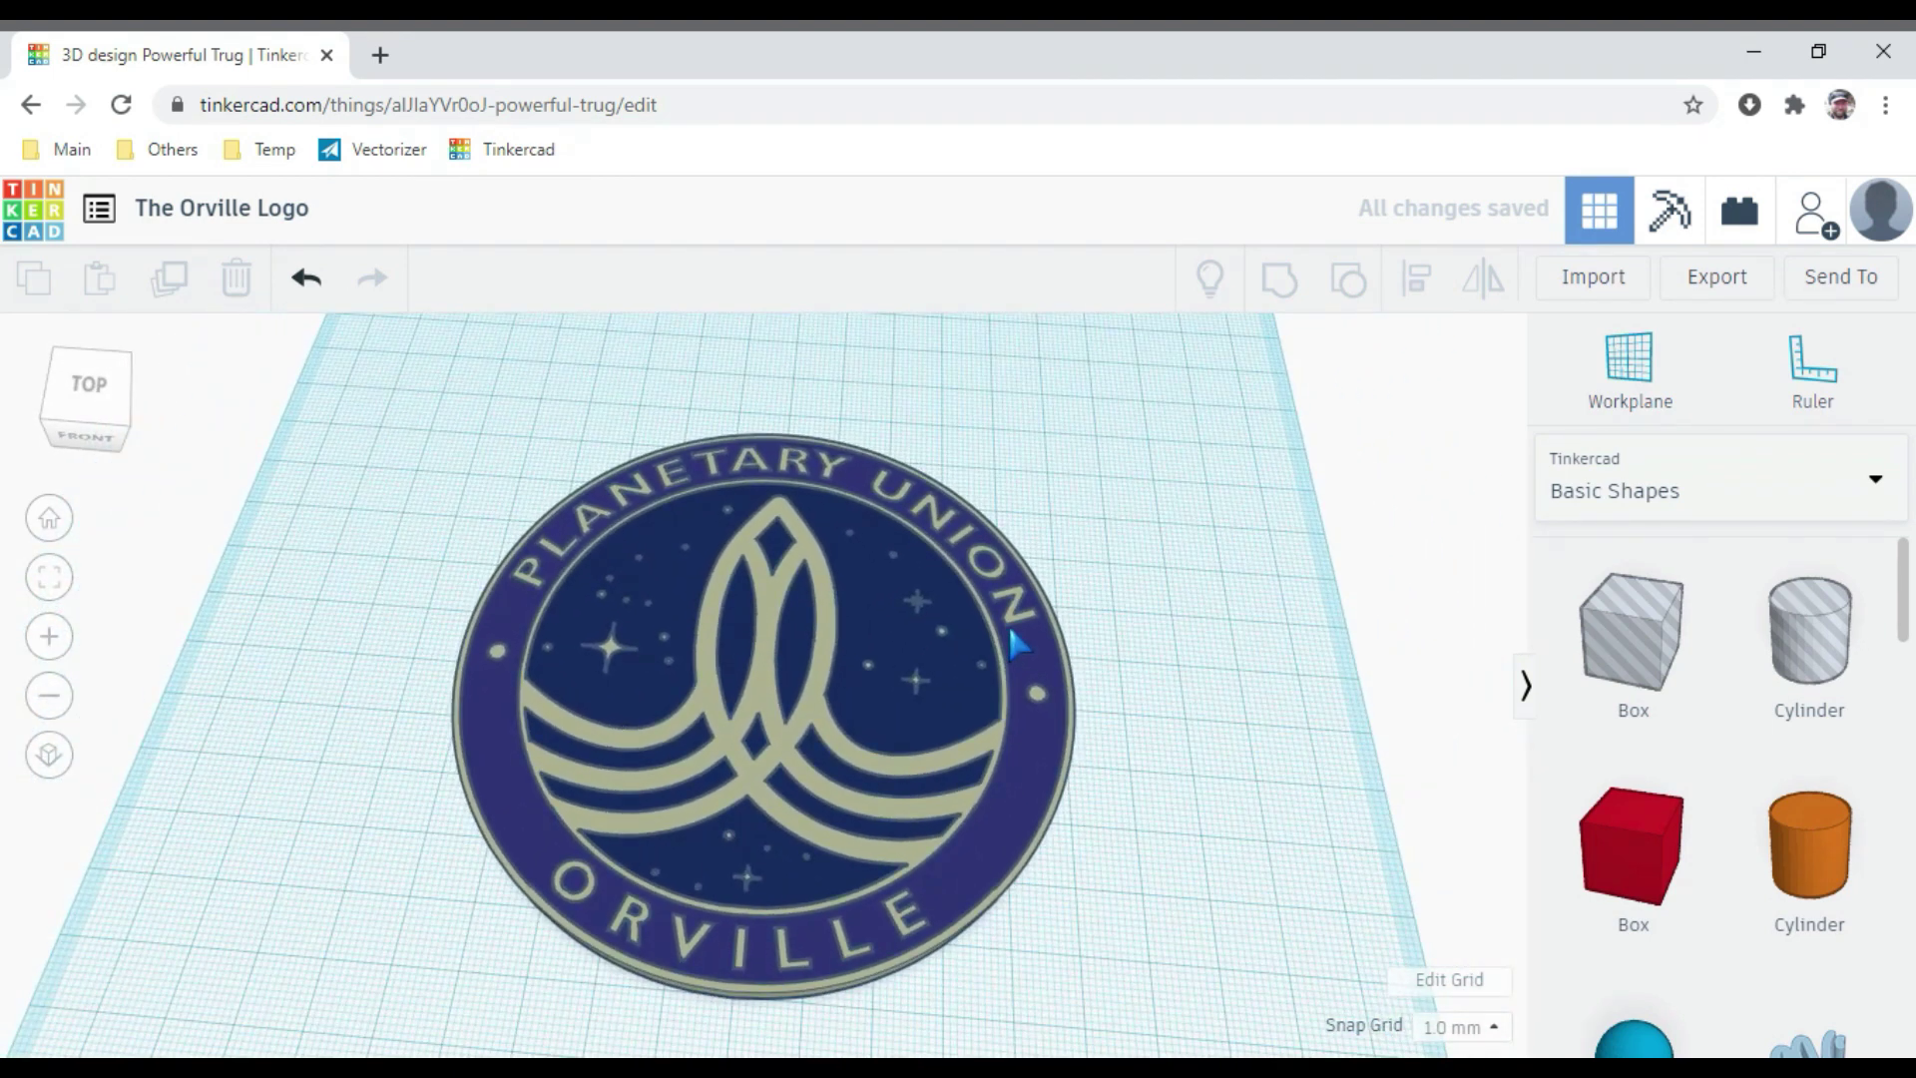
Examine the assembled logo up close, checking how the edges of the four-pointed star fit the surrounding dark blue disc.
{"action": "right_click_drag", "start_coordinate": [398, 795], "coordinate": [376, 833]}
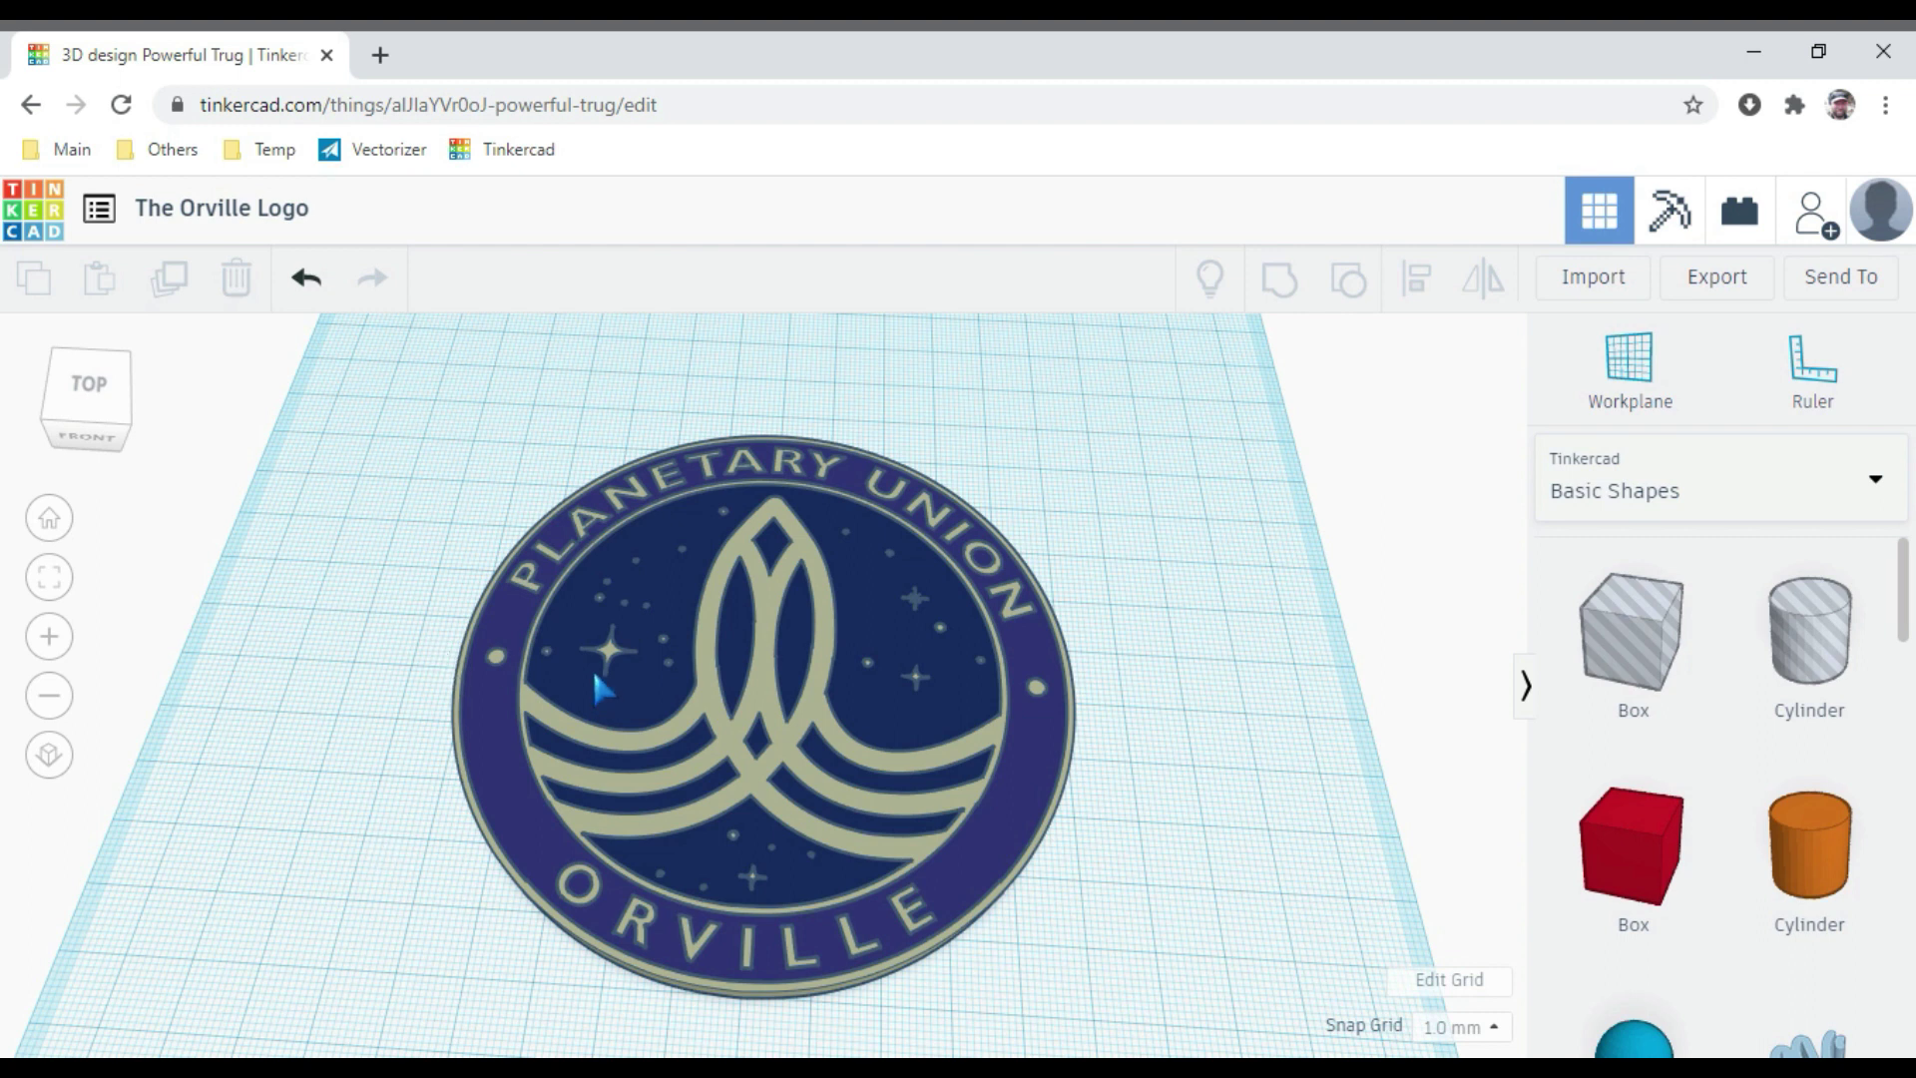
{"action": "scroll", "coordinate": [993, 733], "scroll_direction": "up", "scroll_amount": 5}
{"action": "scroll", "coordinate": [988, 735], "scroll_direction": "up", "scroll_amount": 6}
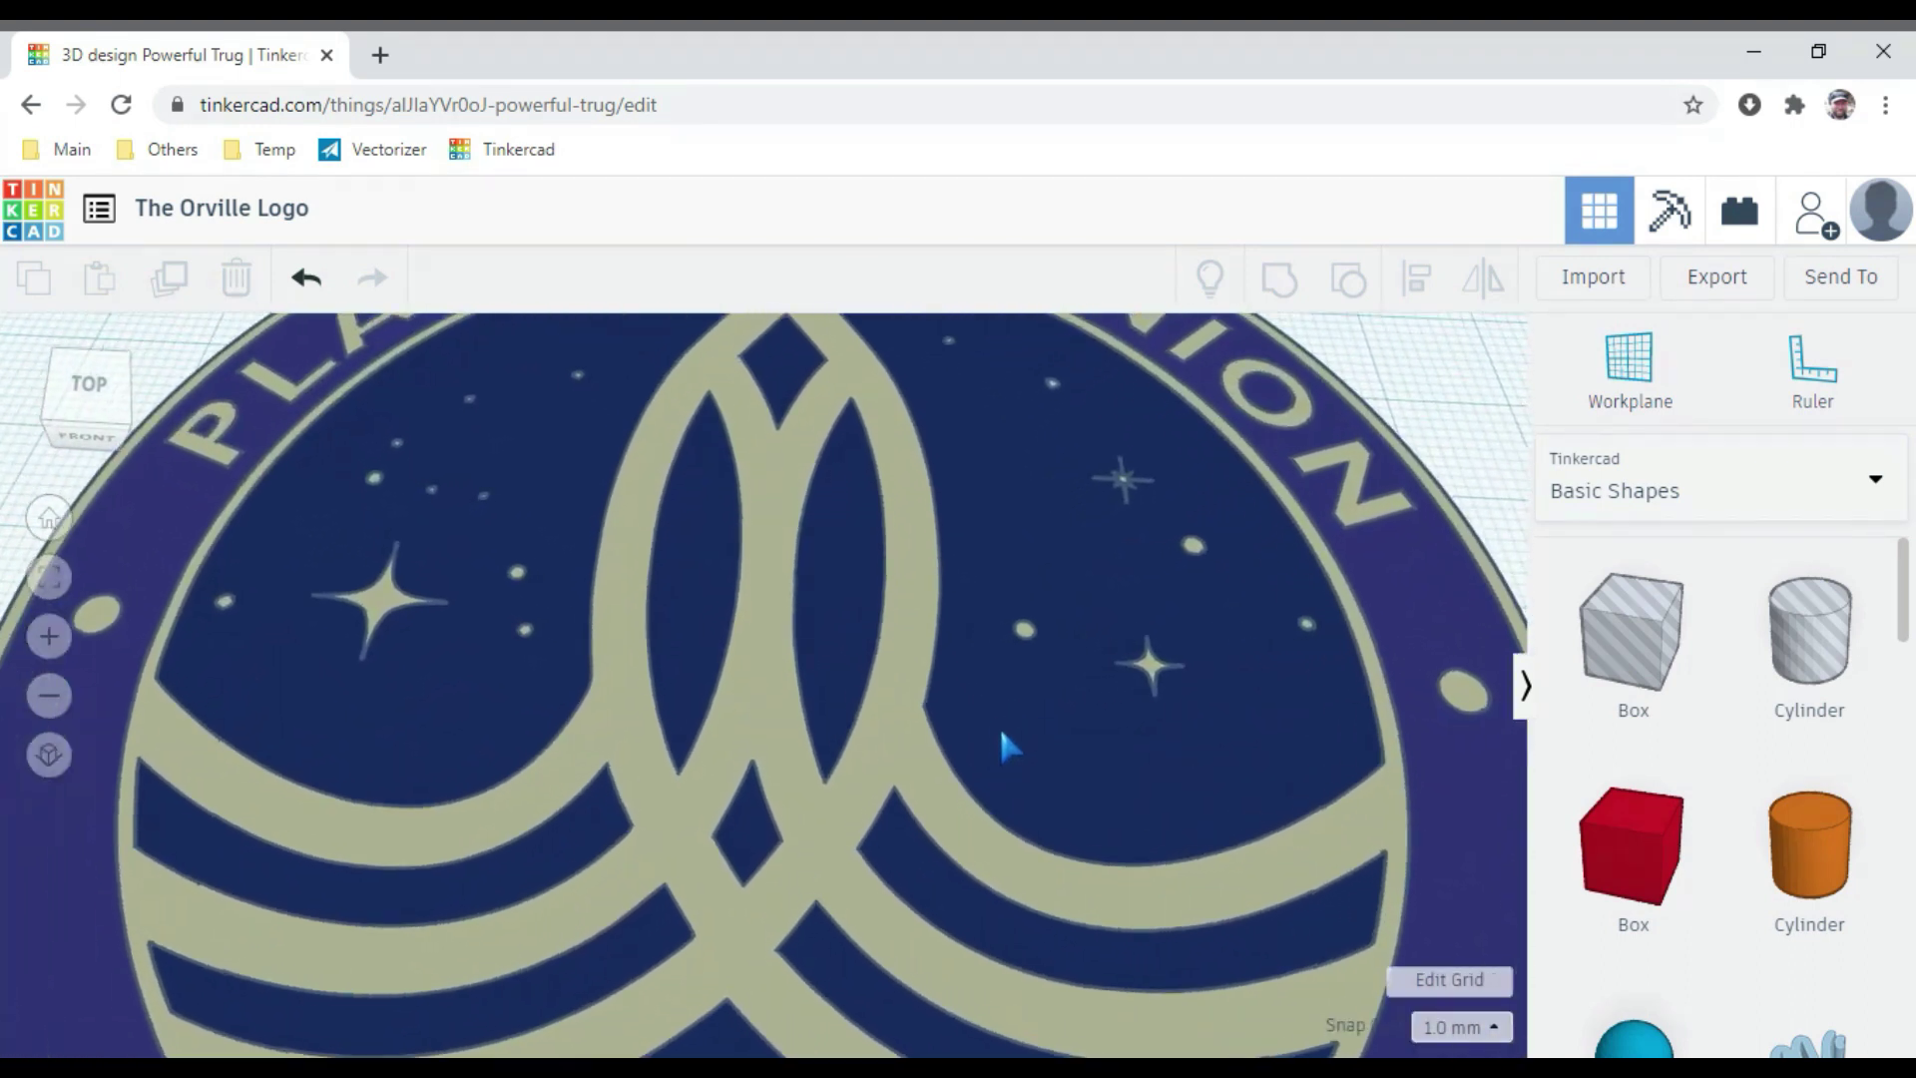
{"action": "scroll", "coordinate": [1295, 634], "scroll_direction": "down", "scroll_amount": 5}
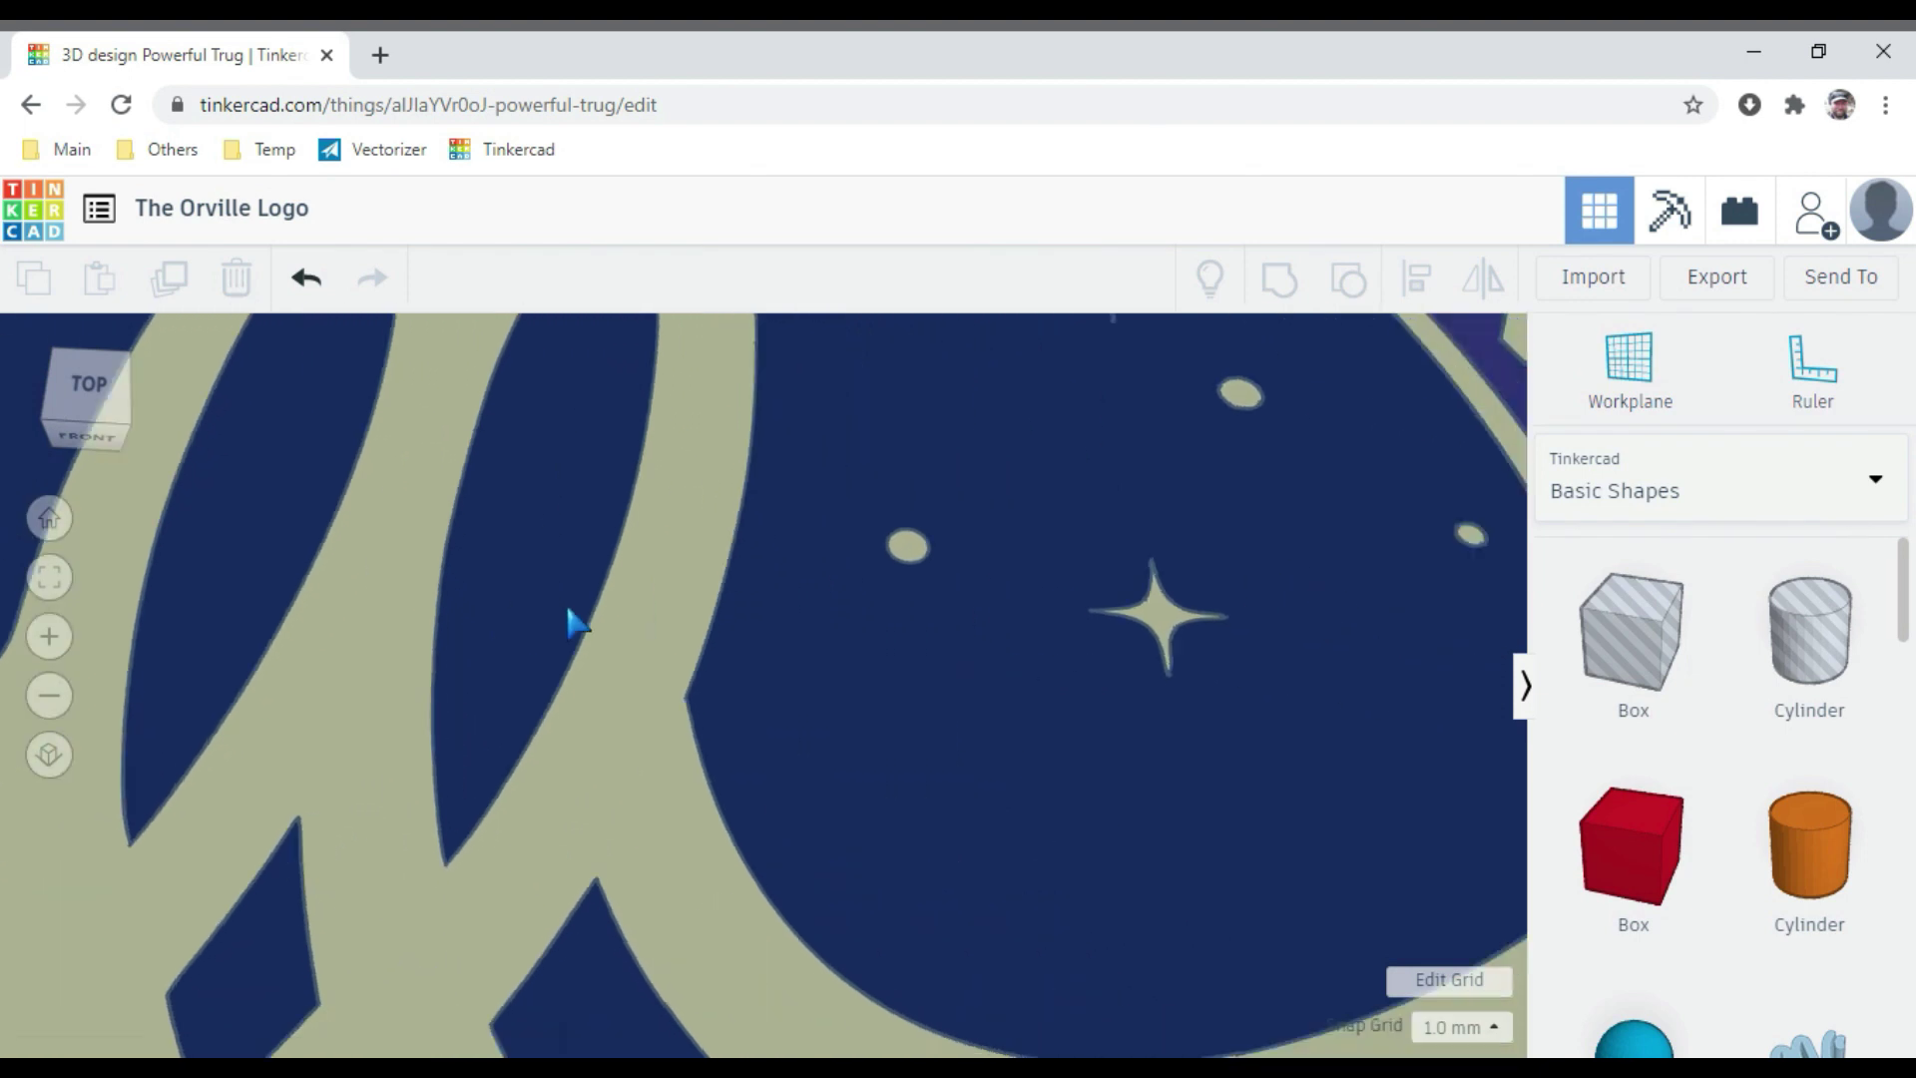
{"action": "scroll", "coordinate": [569, 619], "scroll_direction": "up", "scroll_amount": 4}
{"action": "scroll", "coordinate": [994, 647], "scroll_direction": "up", "scroll_amount": 3}
{"action": "middle_click_drag", "start_coordinate": [936, 478], "coordinate": [487, 585]}
{"action": "scroll", "coordinate": [520, 597], "scroll_direction": "up", "scroll_amount": 1}
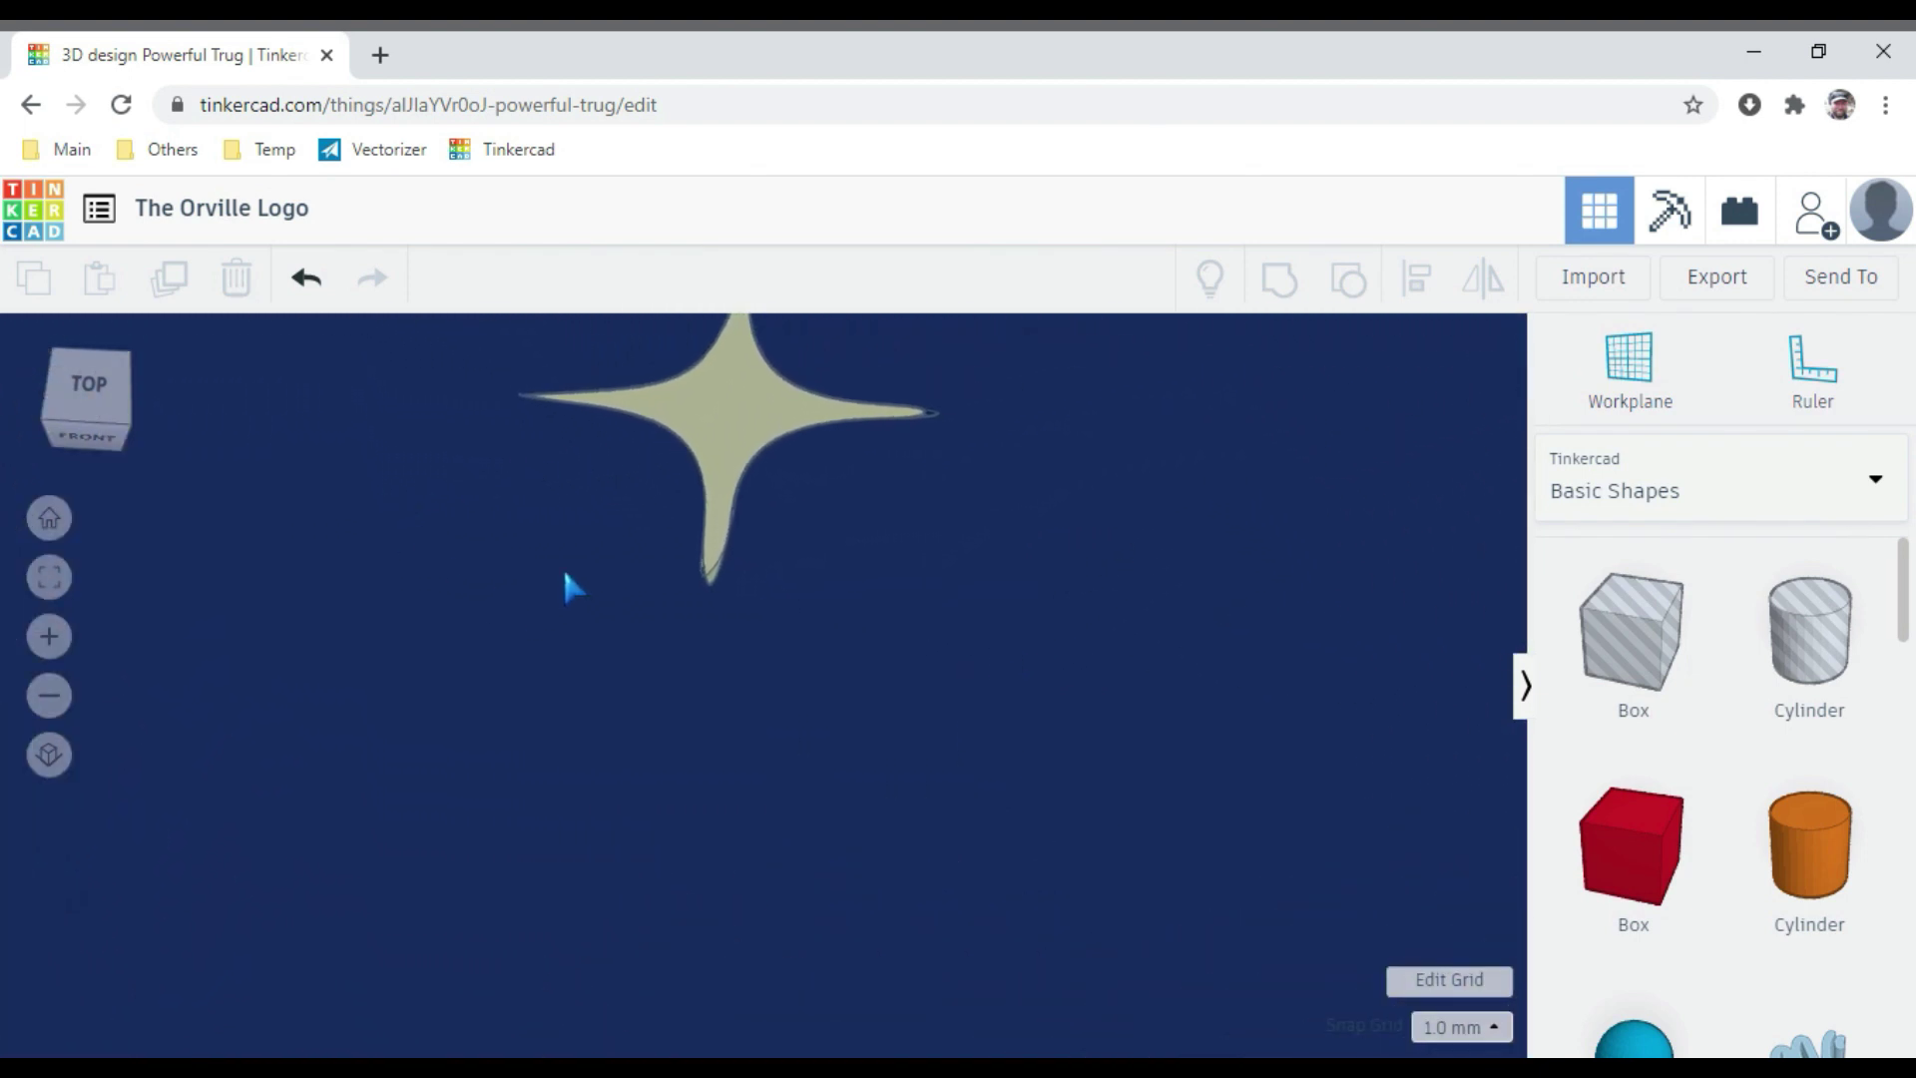
{"action": "middle_click_drag", "start_coordinate": [622, 504], "coordinate": [643, 576]}
{"action": "right_click_drag", "start_coordinate": [643, 576], "coordinate": [660, 644]}
{"action": "mouse_move", "coordinate": [646, 905]}
{"action": "middle_mouse_down"}
{"action": "mouse_move", "coordinate": [612, 752]}
{"action": "mouse_move", "coordinate": [643, 750]}
{"action": "middle_mouse_up"}
{"action": "right_click_drag", "start_coordinate": [841, 772], "coordinate": [740, 704]}
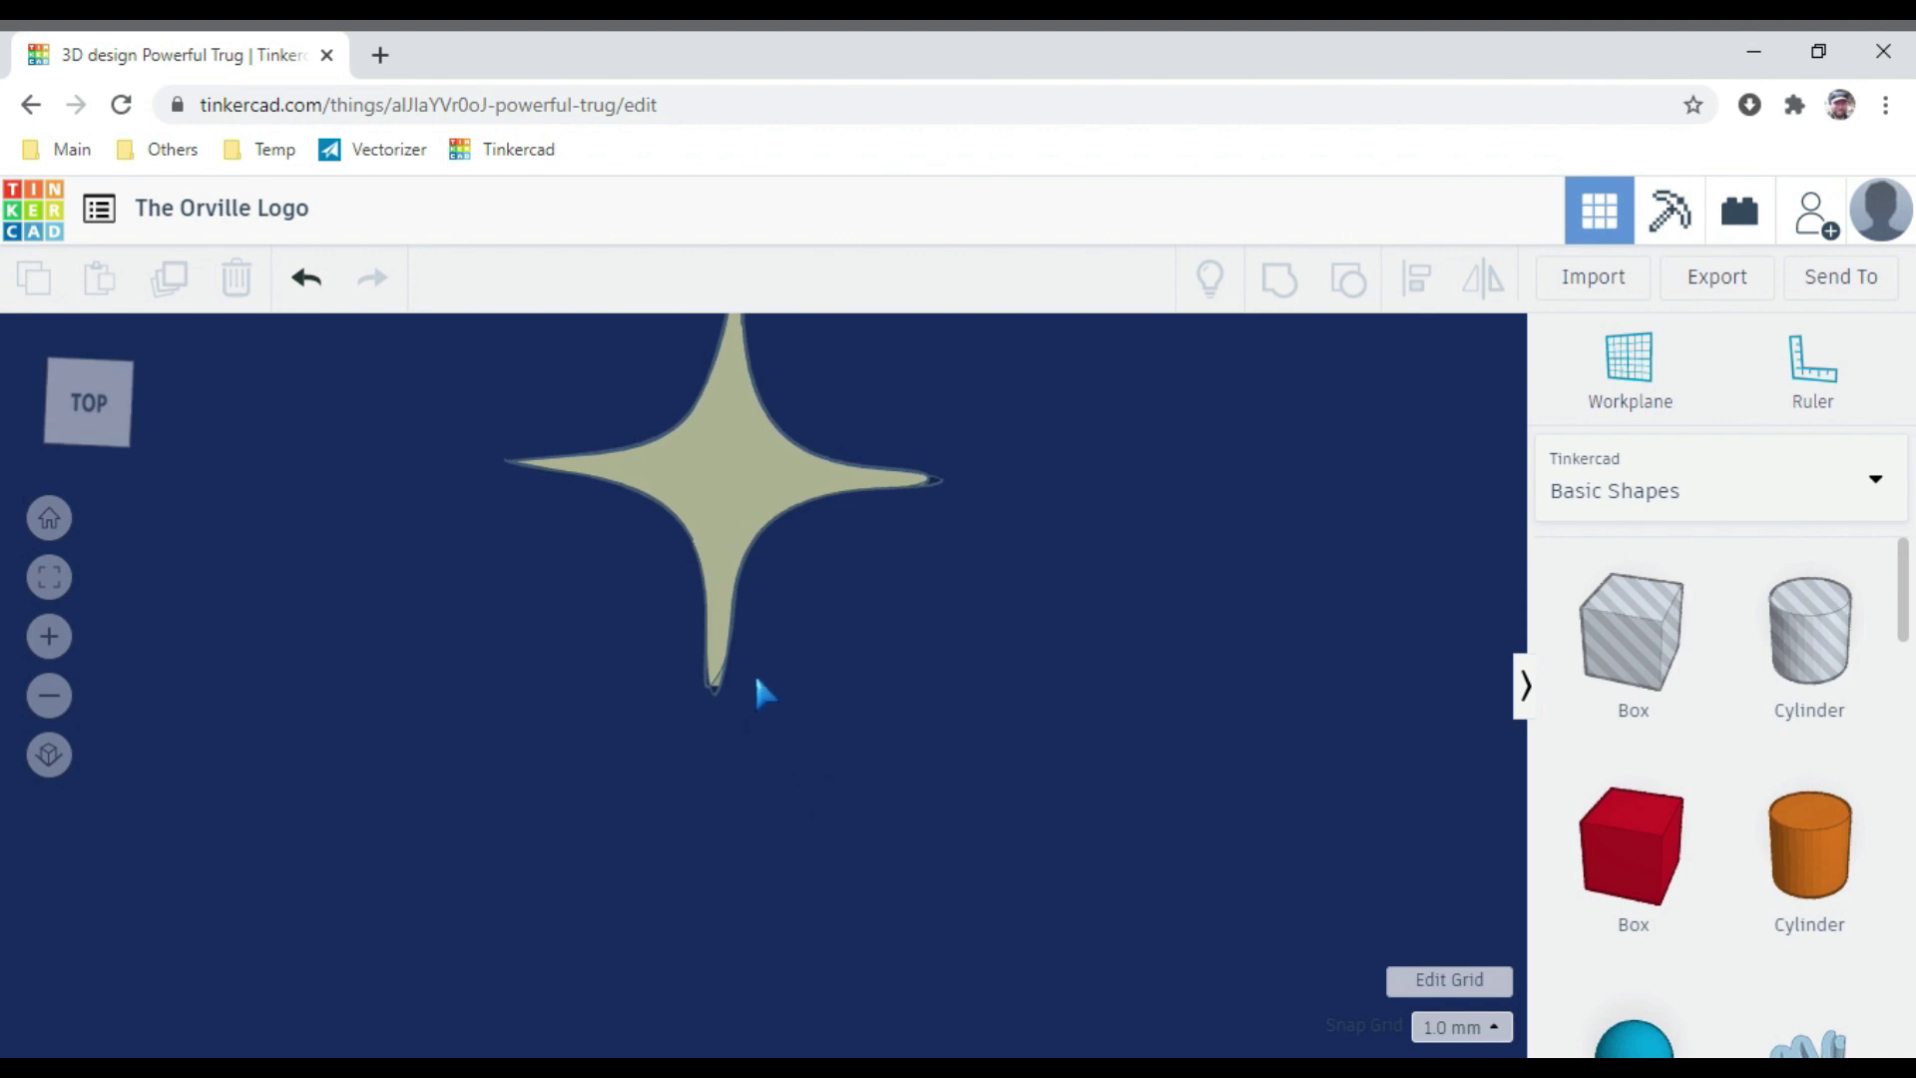
{"action": "scroll", "coordinate": [744, 693], "scroll_direction": "down", "scroll_amount": 5}
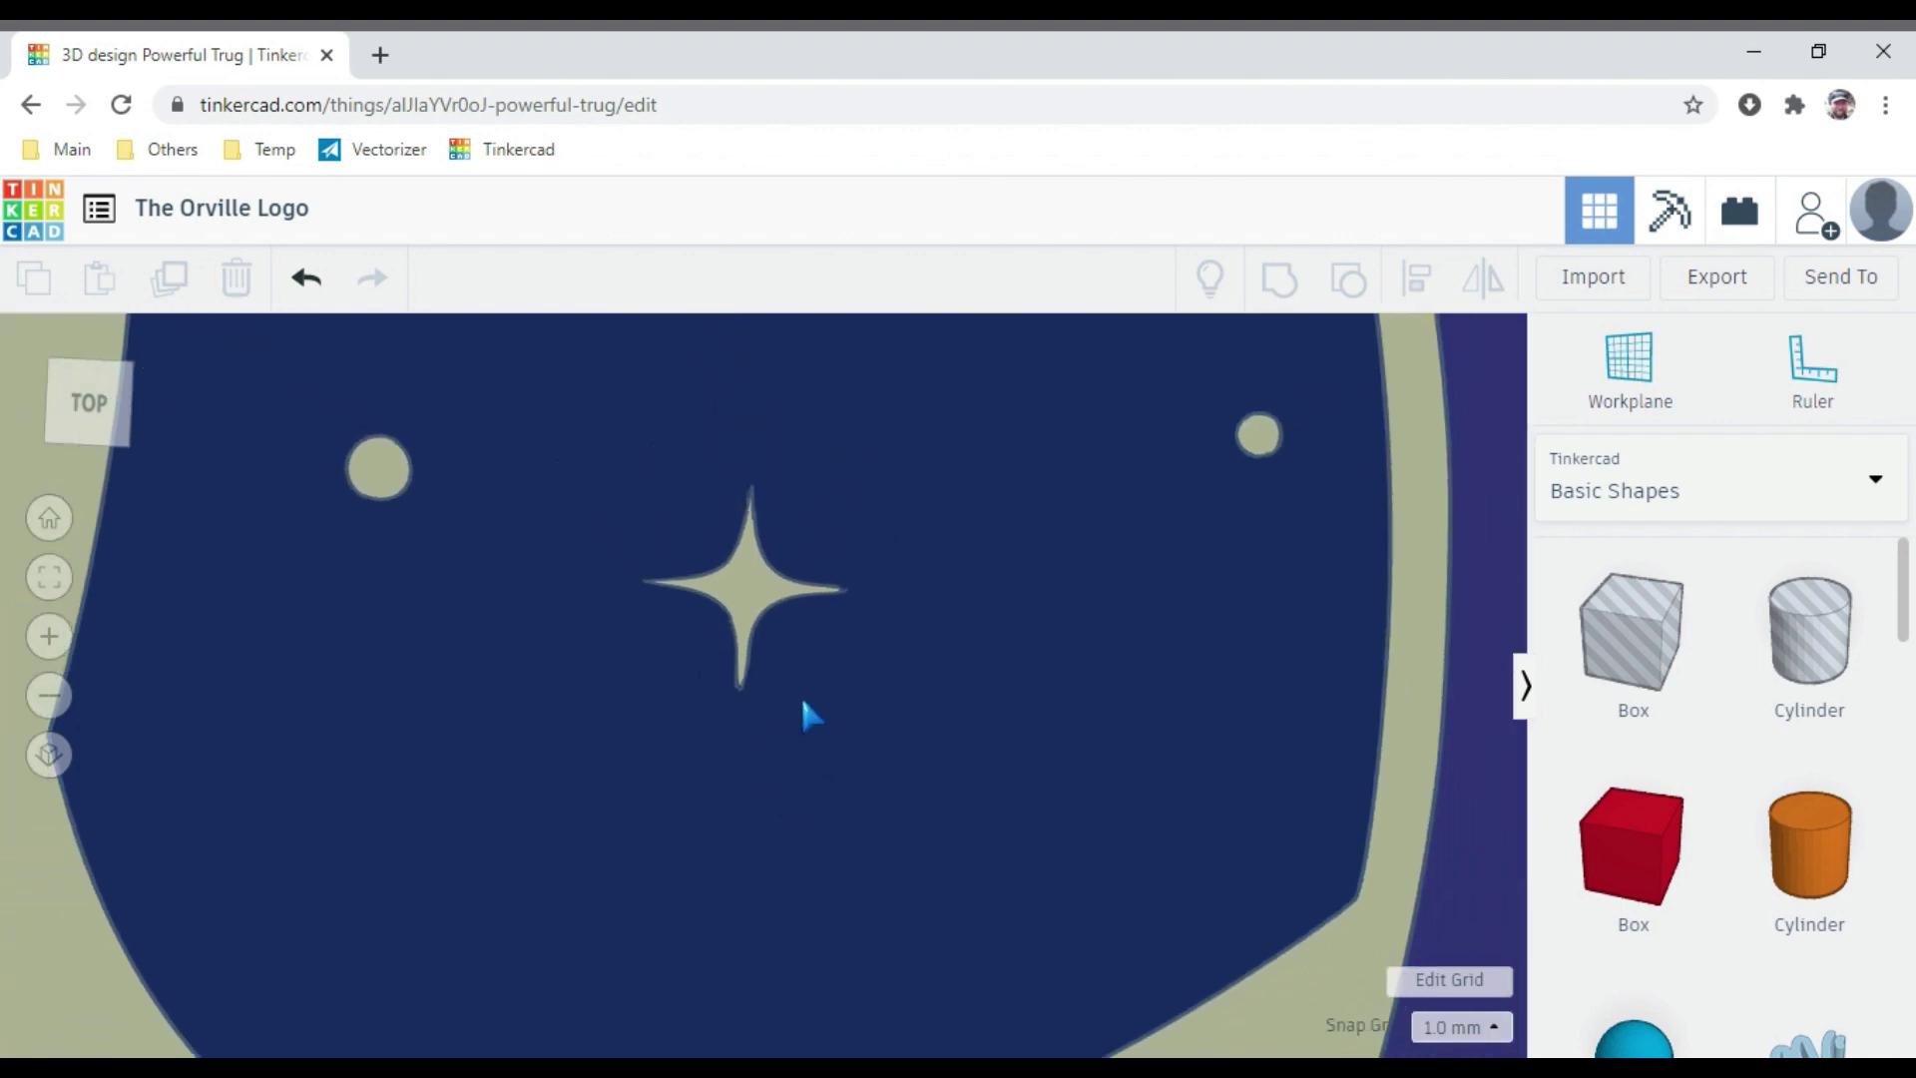